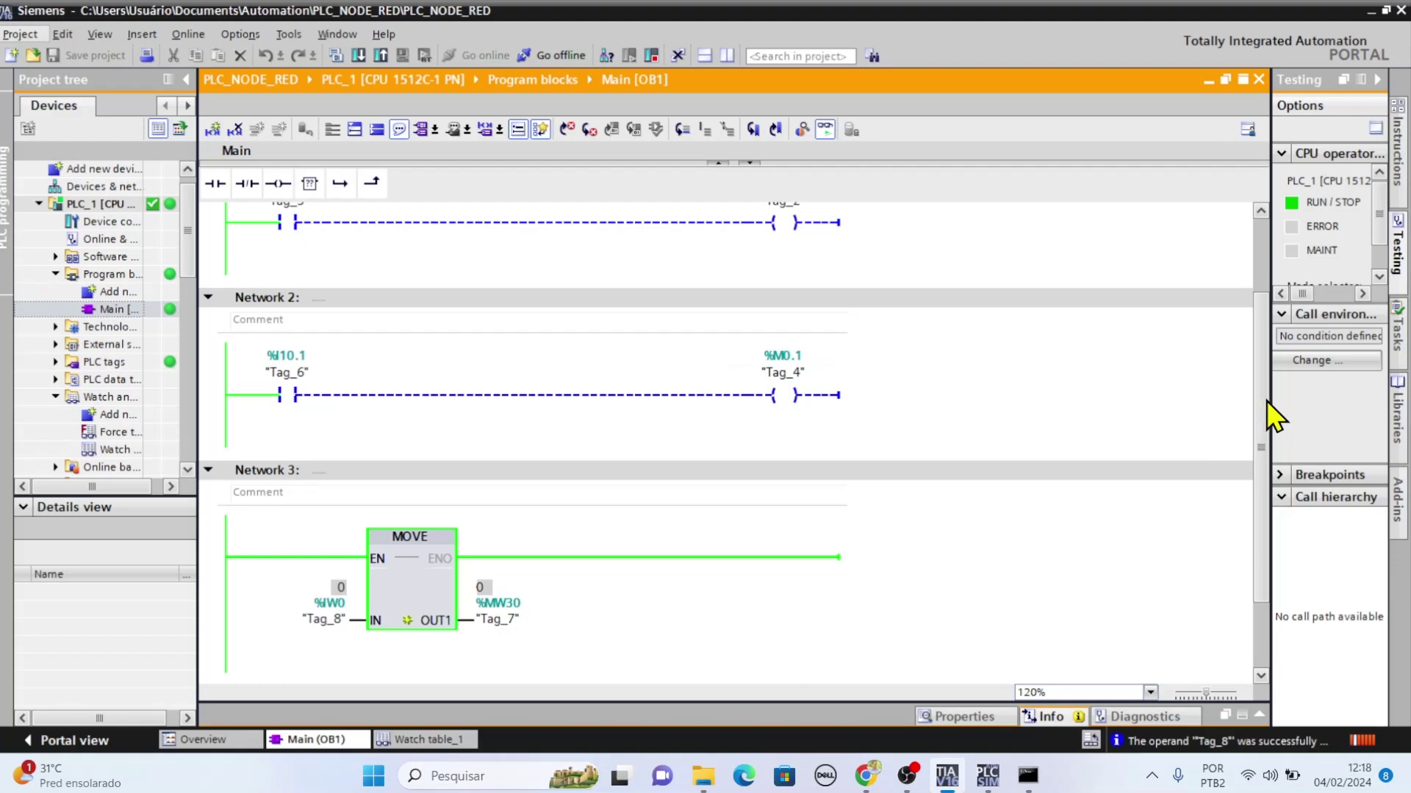
# Review the online status of Networks 1 to 3 in the Main [OB1] block
pyautogui.moveTo(1267, 400); pyautogui.dragTo(1263, 326)
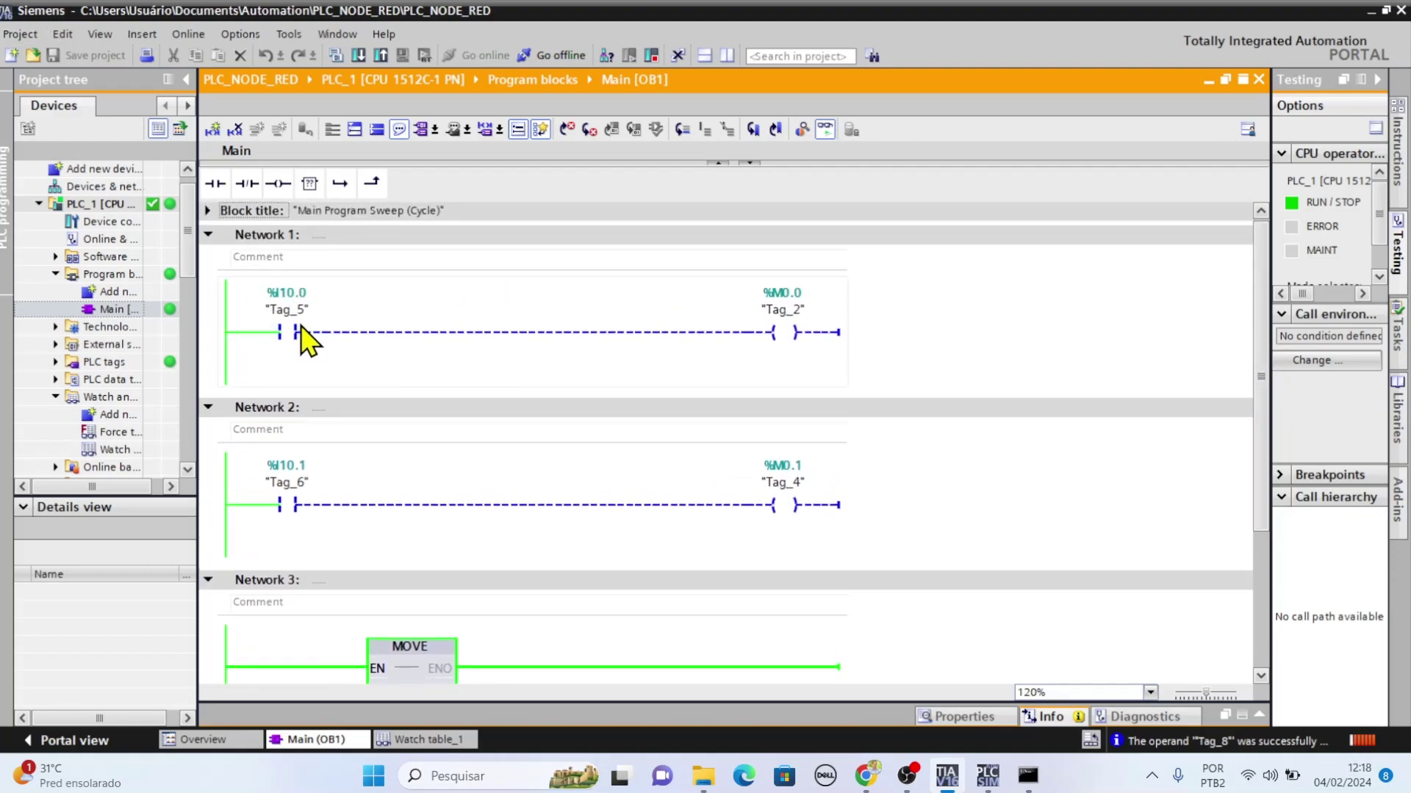
pyautogui.scroll(-2, 696, 409)
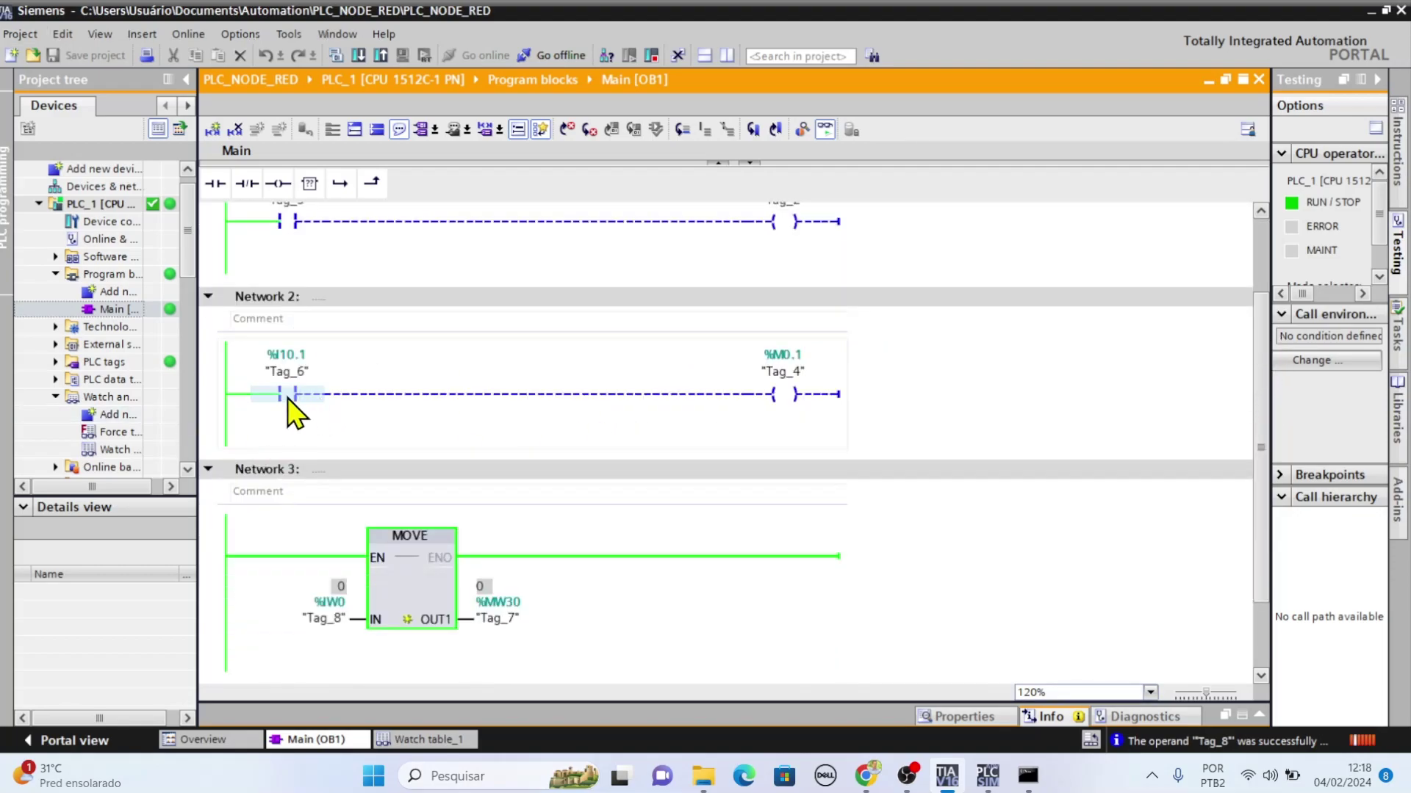
pyautogui.scroll(-2, 794, 430)
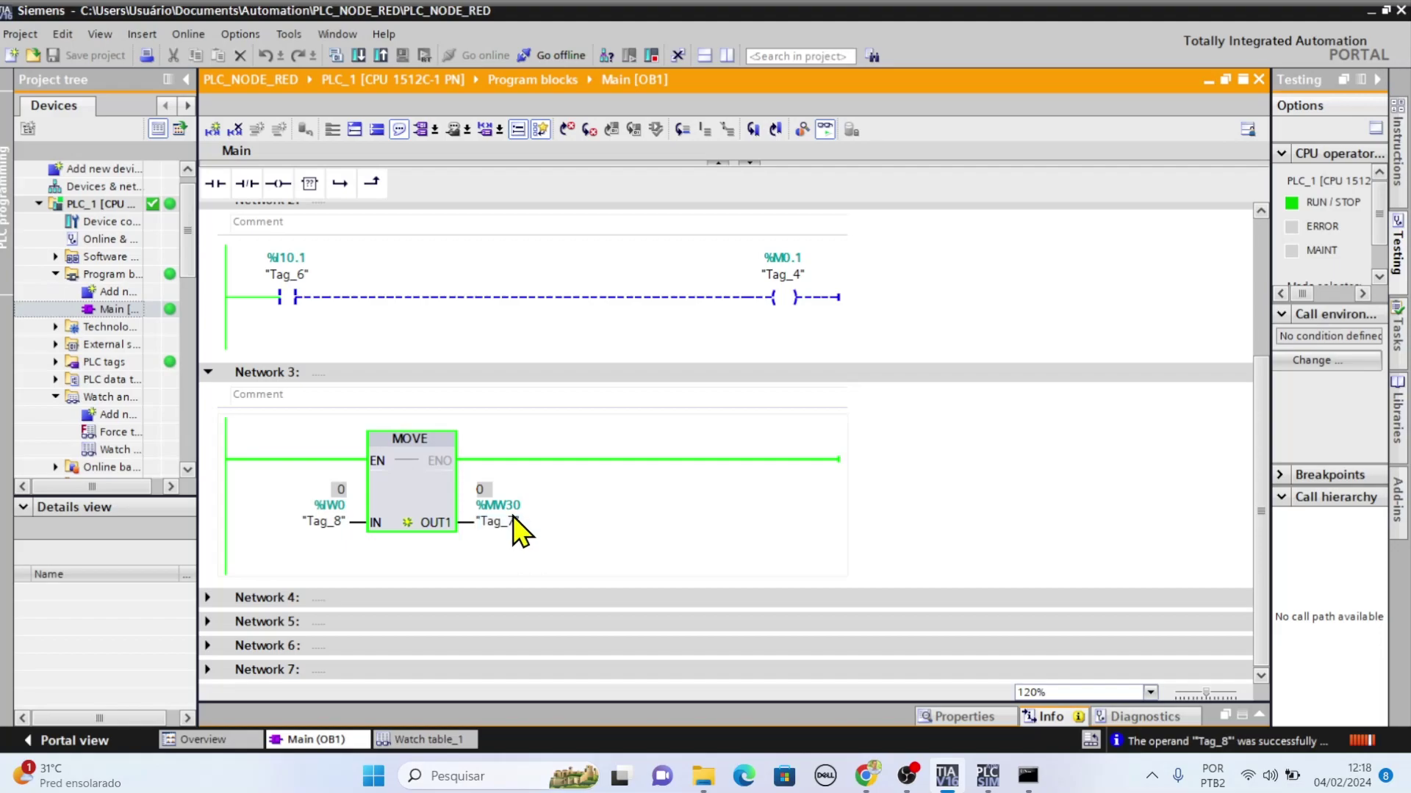
pyautogui.scroll(2, 683, 533)
# Switch to Node-RED in Chrome, show the debug messages and clear them all
pyautogui.click(869, 775)
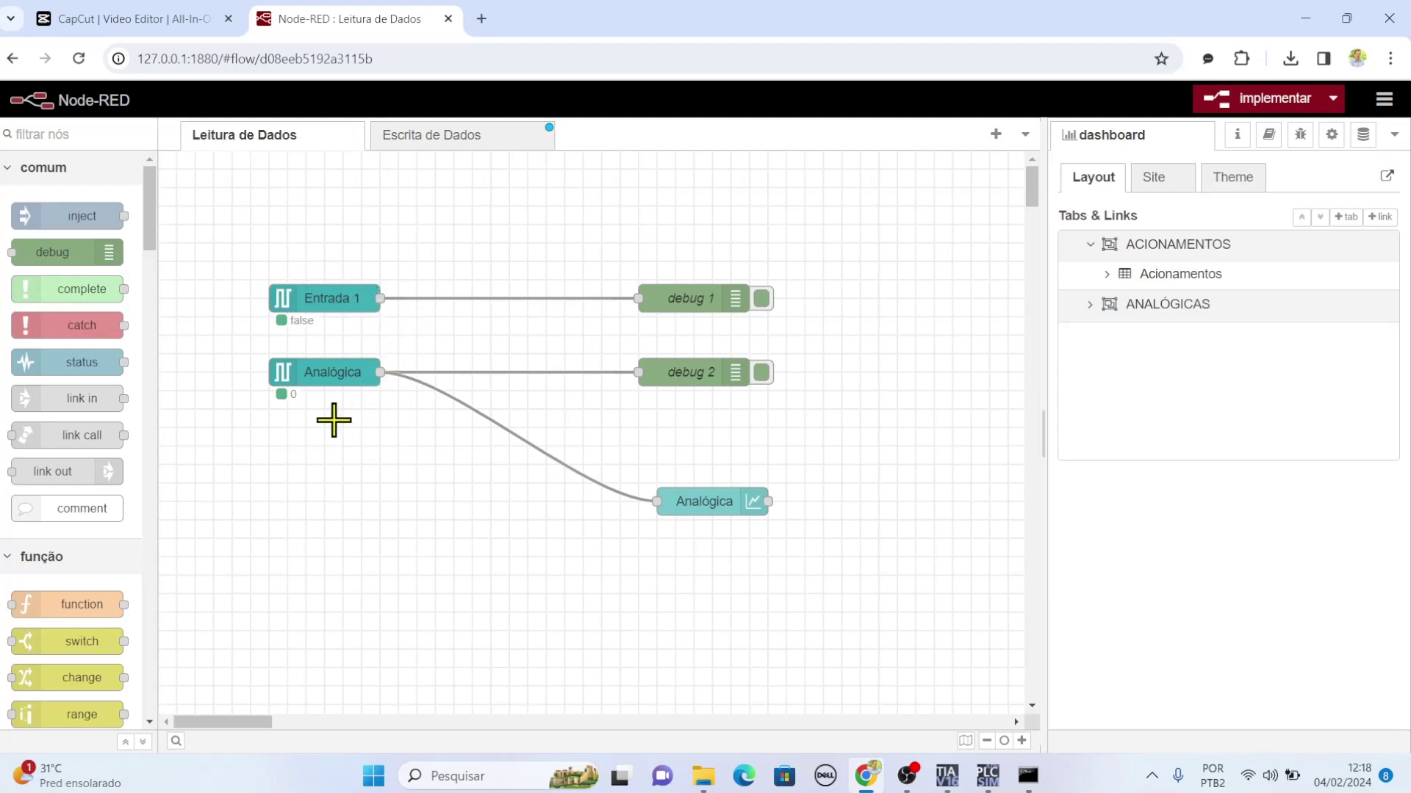
pyautogui.click(1300, 135)
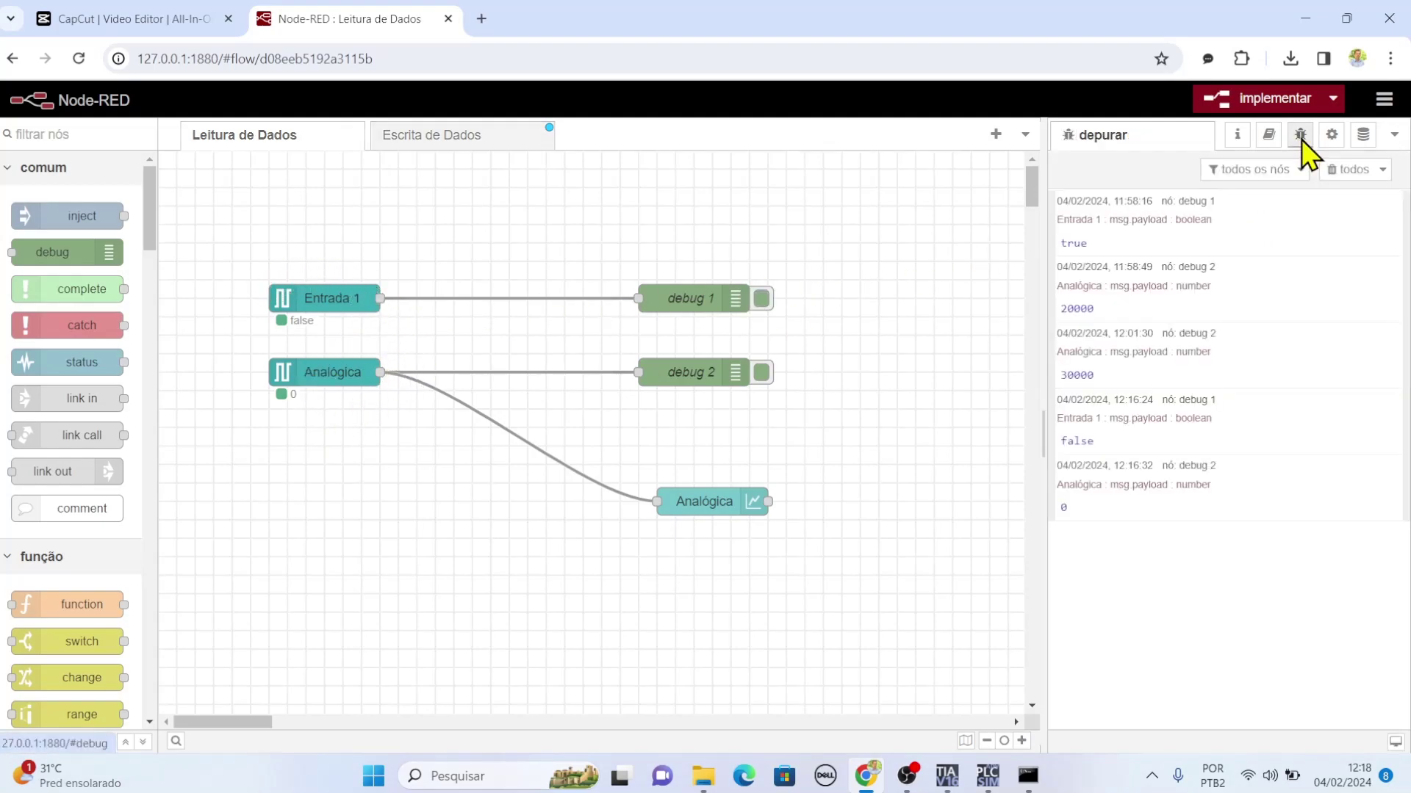
pyautogui.click(1352, 171)
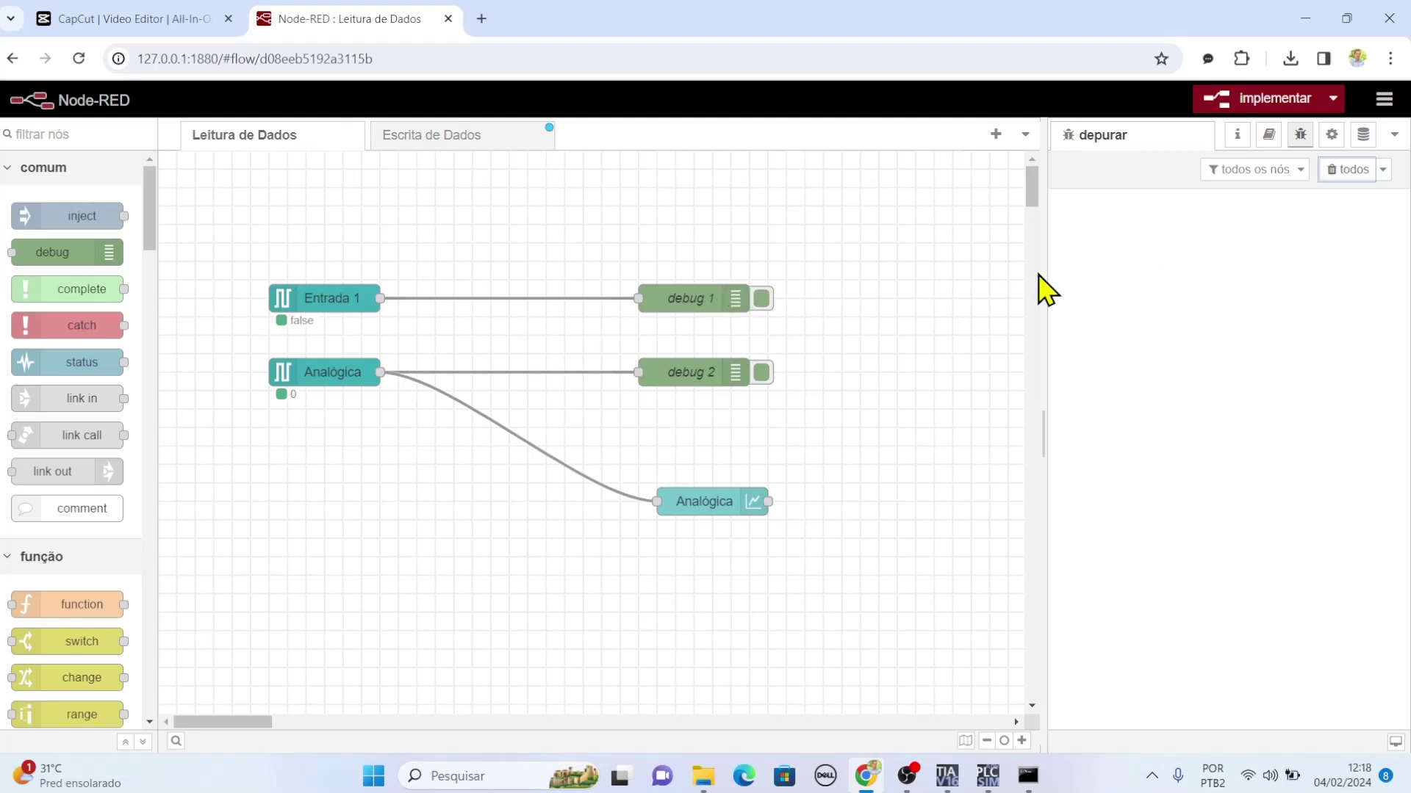
# Look at the Escrita de Dados flow and return to the Leitura de Dados flow
pyautogui.click(456, 140)
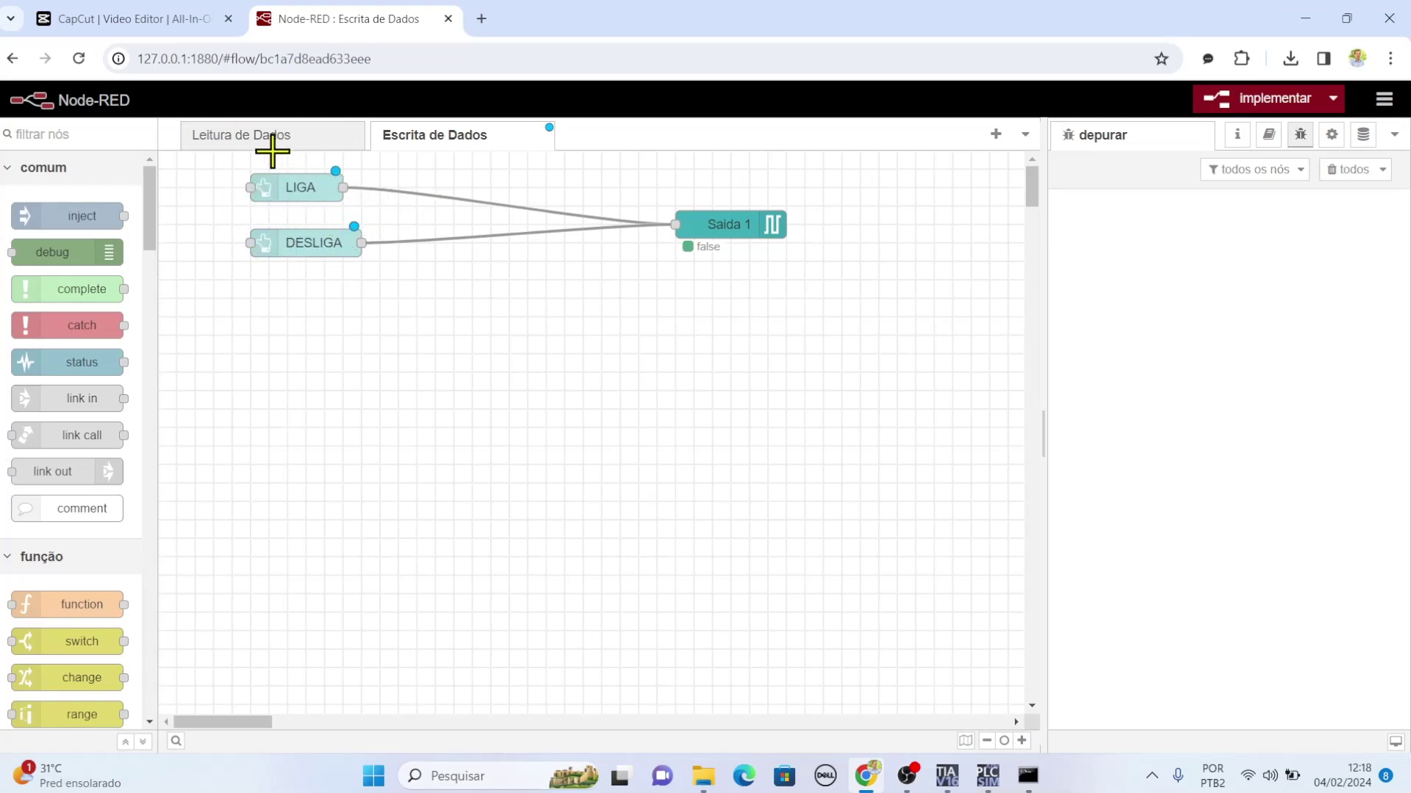
pyautogui.click(257, 154)
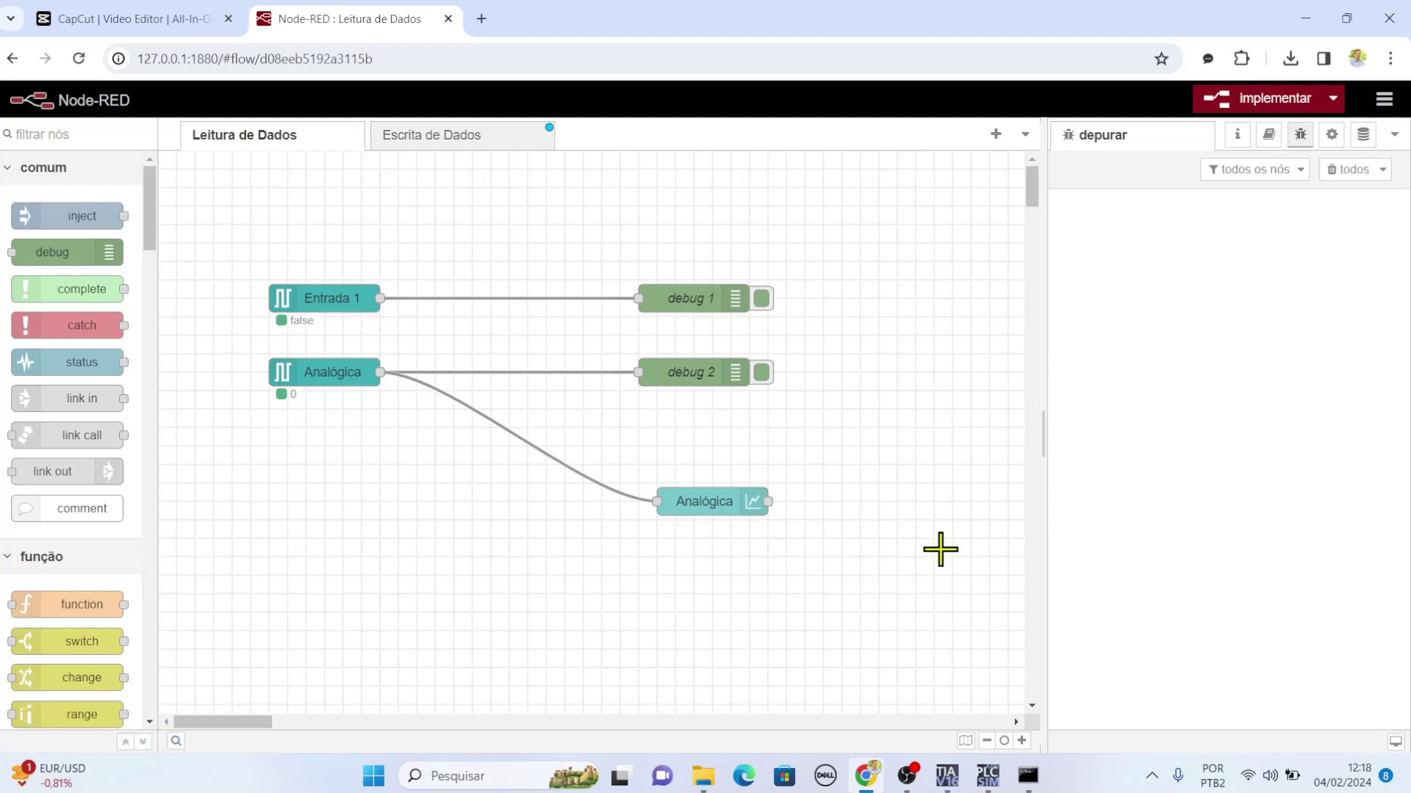
# Switch to TIA Portal, collapse its project tree and Testing pane, and place its reduced window below the Entrada 1 and Analógica nodes
pyautogui.click(947, 776)
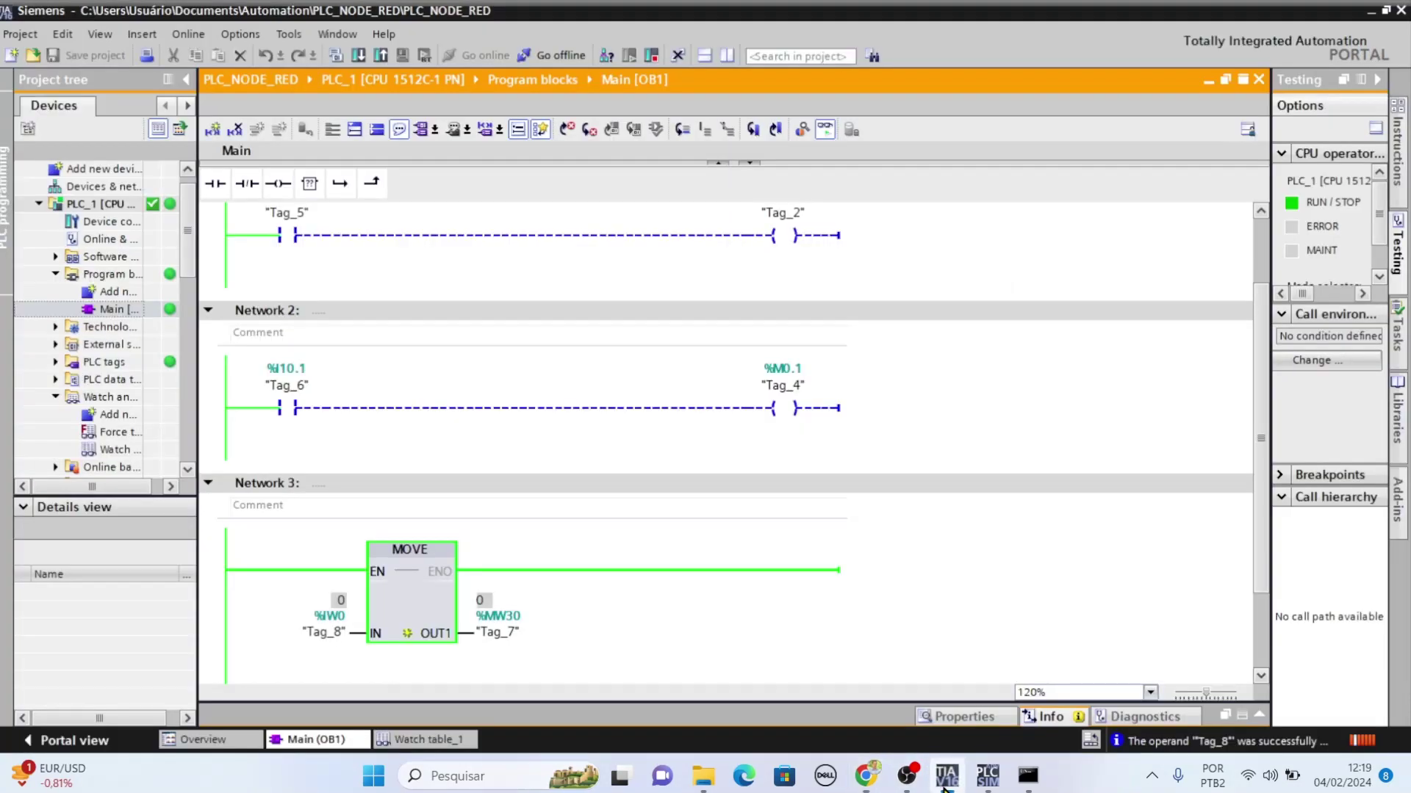
pyautogui.click(1384, 10)
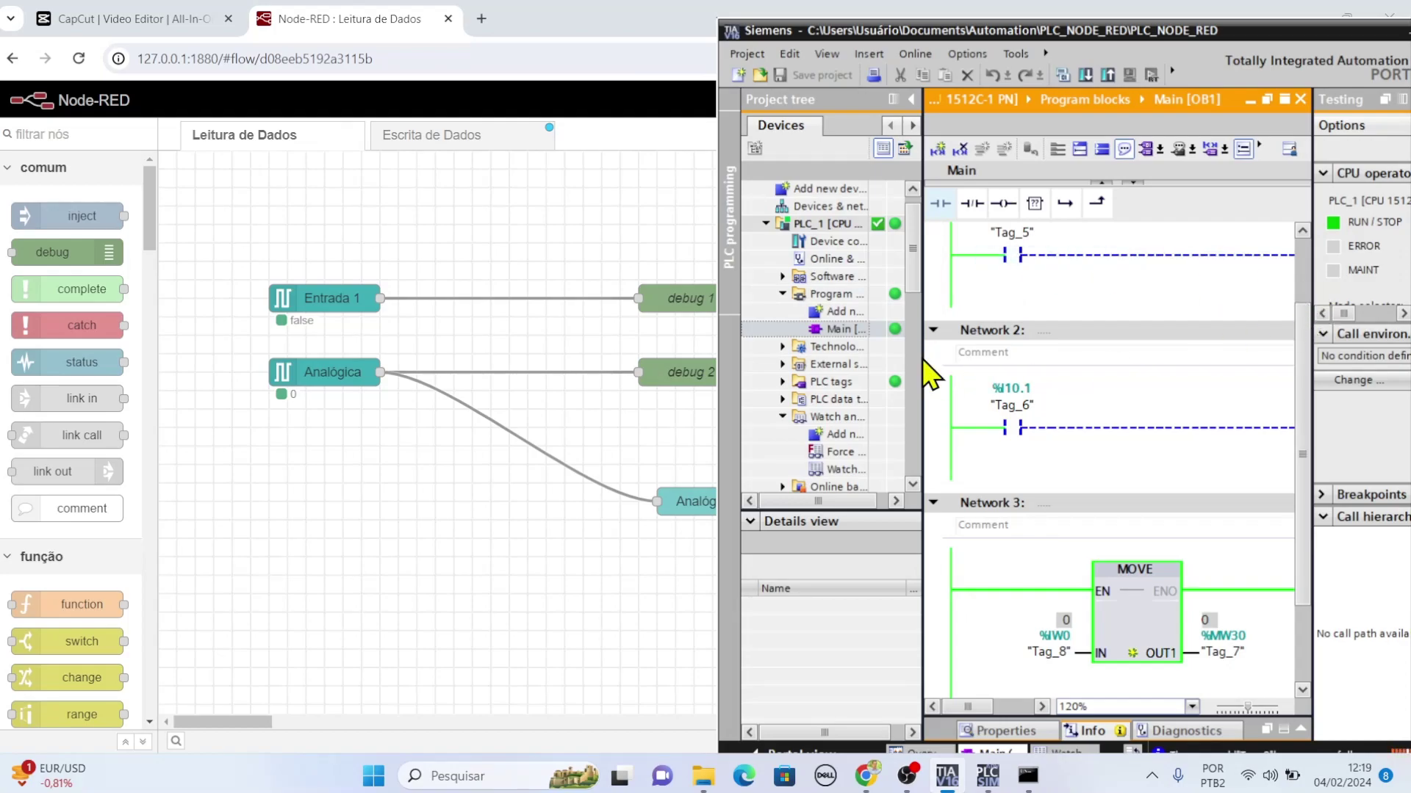
pyautogui.click(912, 98)
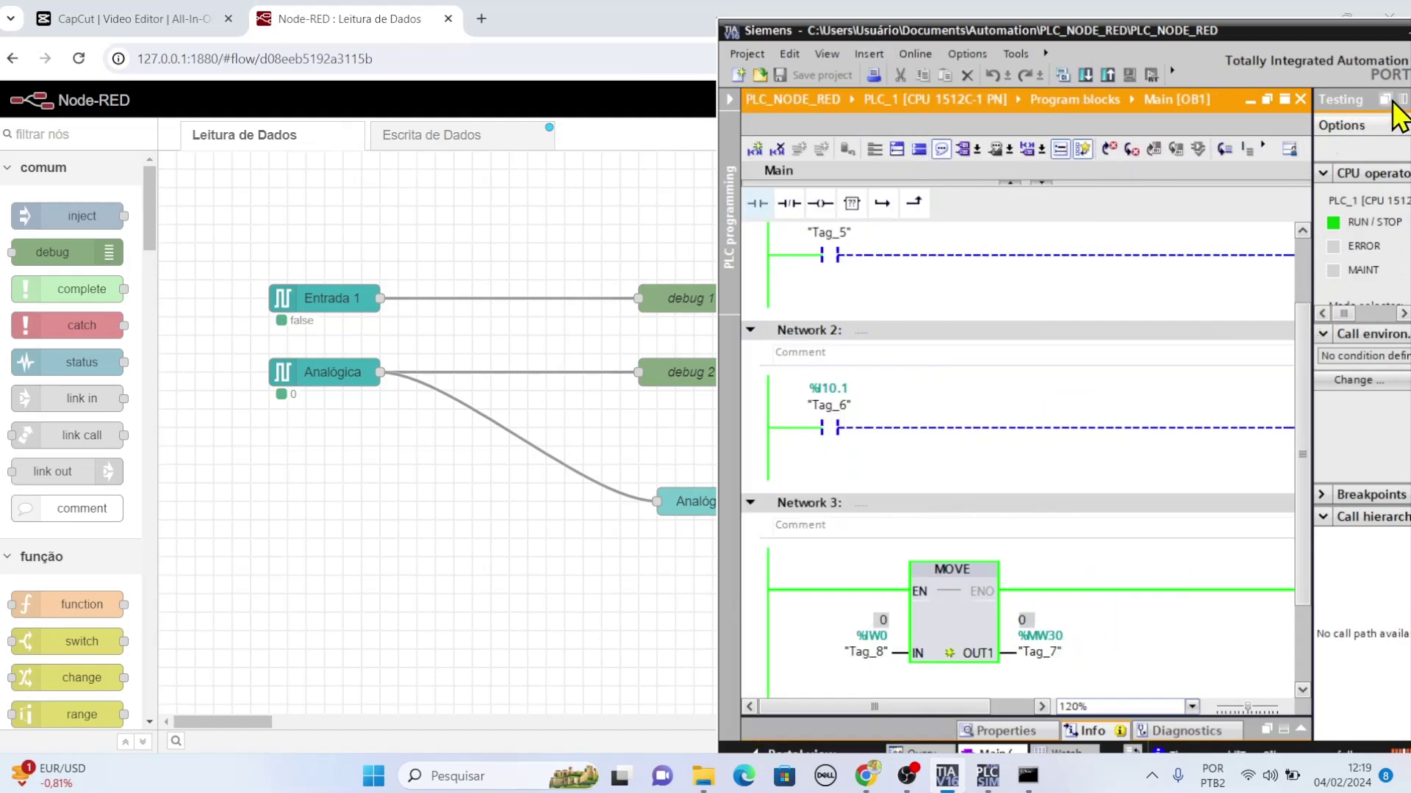
pyautogui.moveTo(1159, 37); pyautogui.dragTo(829, 31)
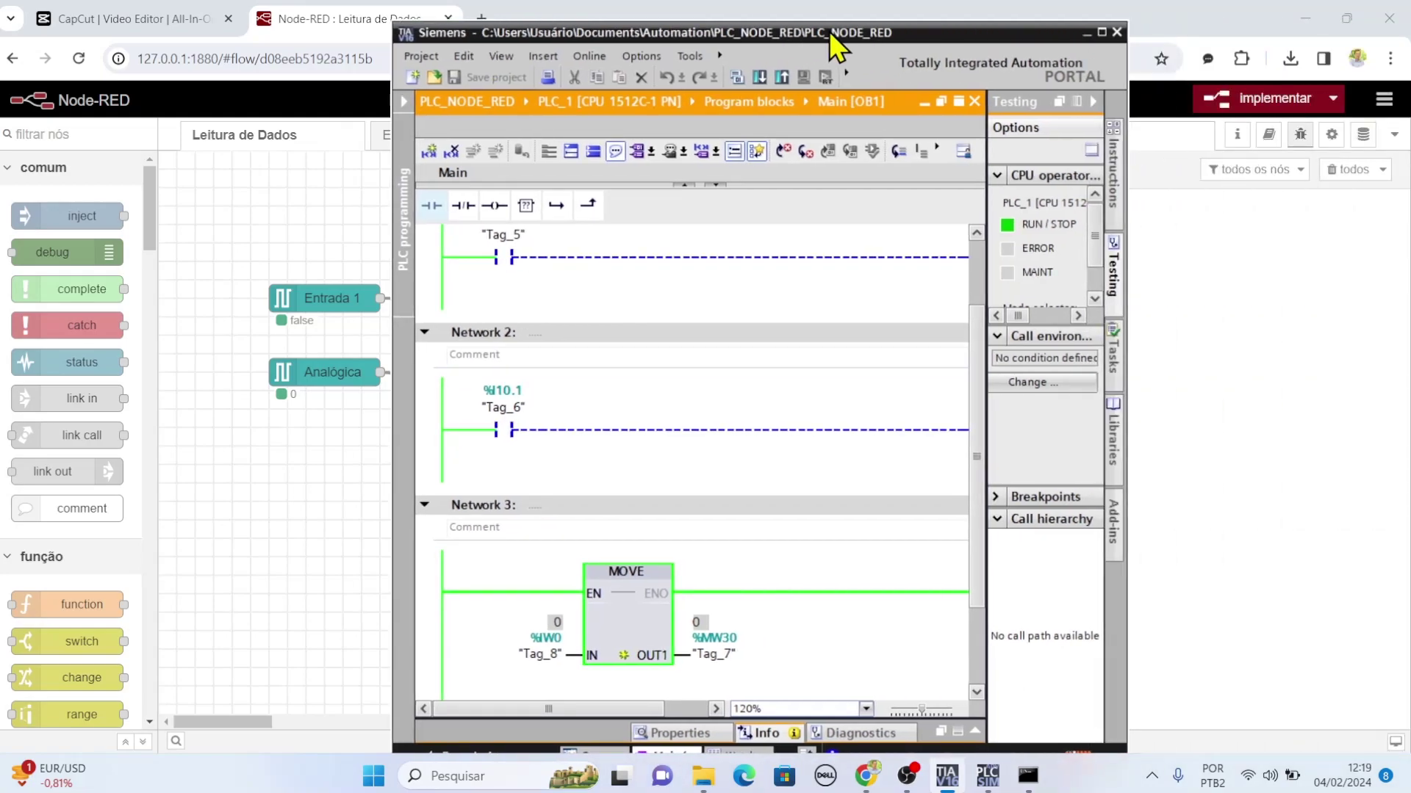
pyautogui.click(1091, 102)
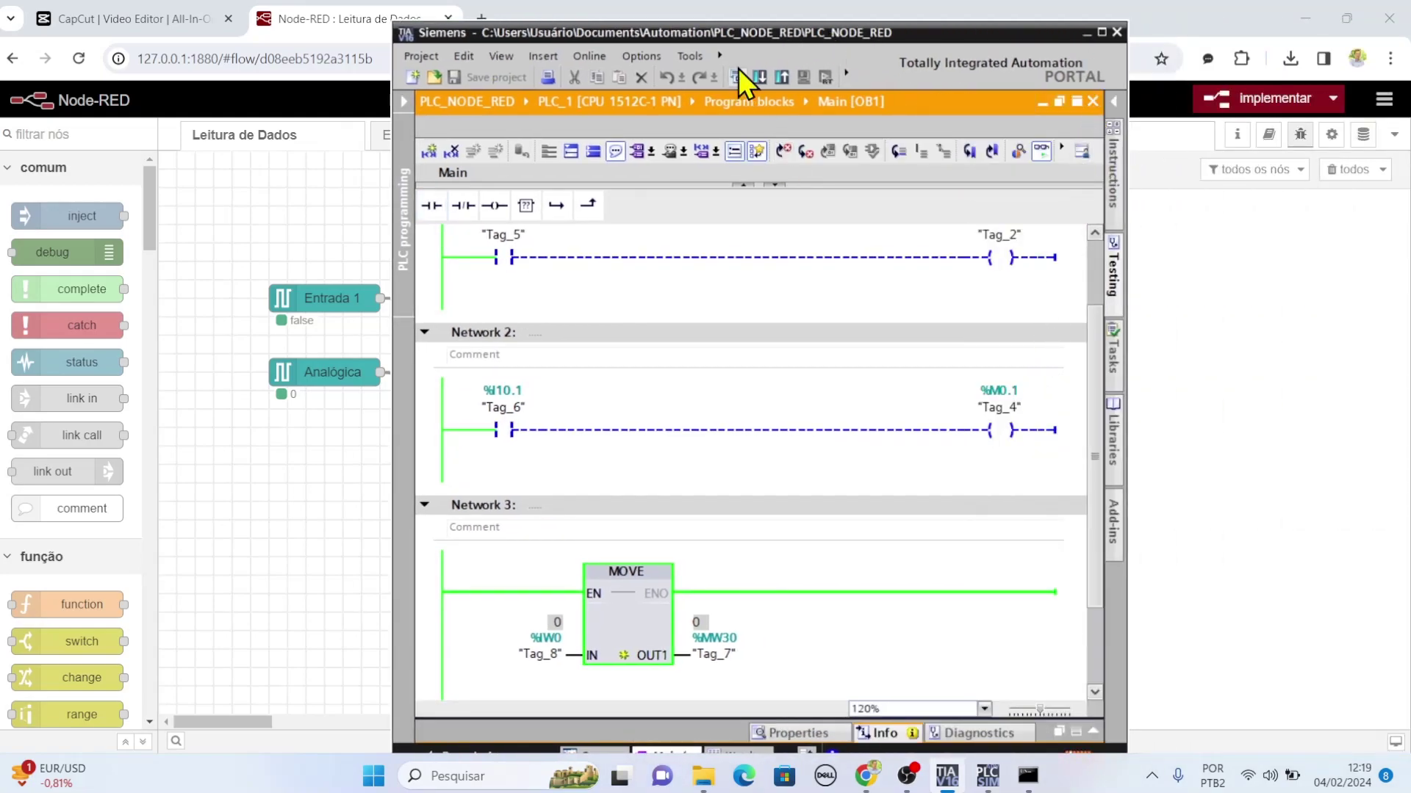
pyautogui.moveTo(735, 48); pyautogui.dragTo(541, 423)
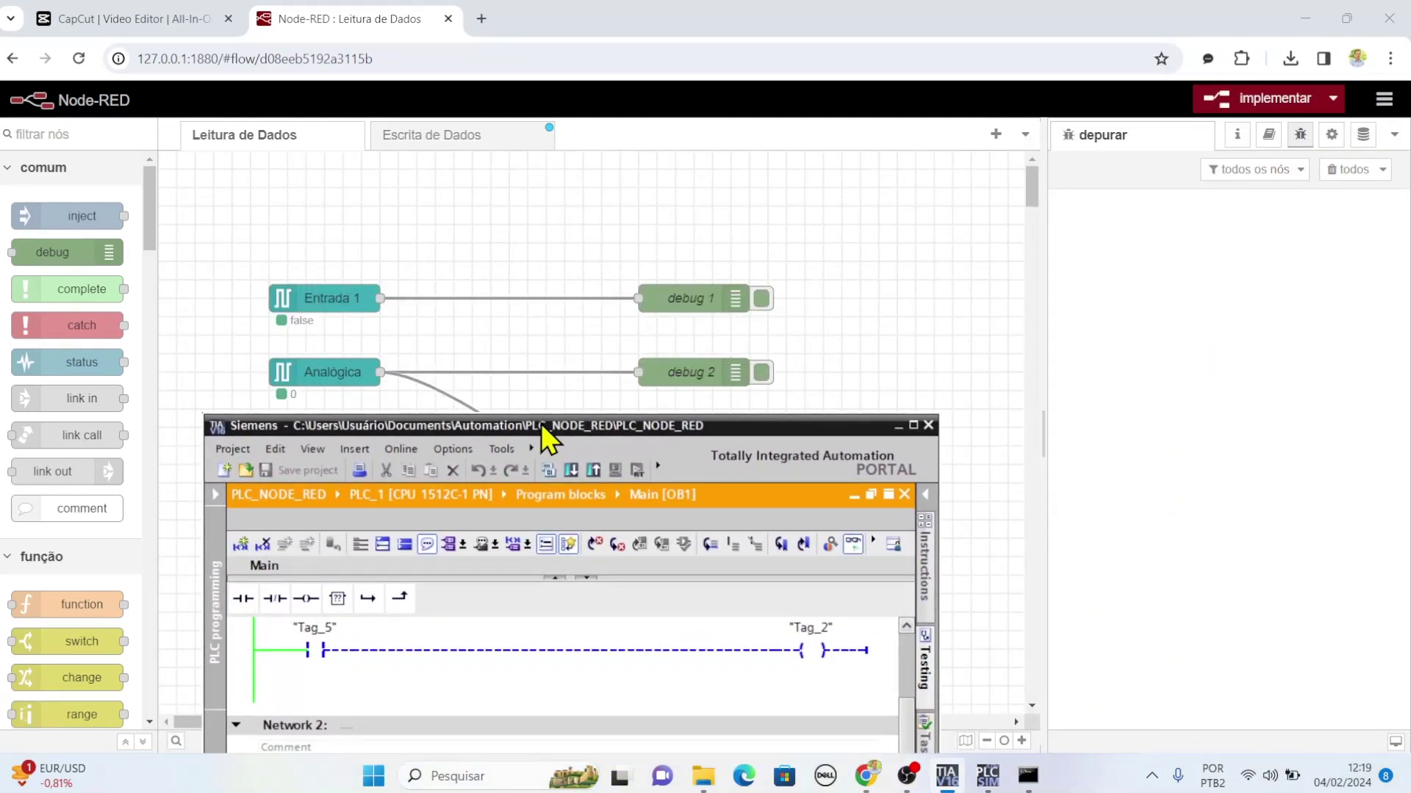
# Modify the Tag_5 contact in Network 1 of Main [OB1] to 1
pyautogui.click(324, 654)
pyautogui.rightClick(323, 654)
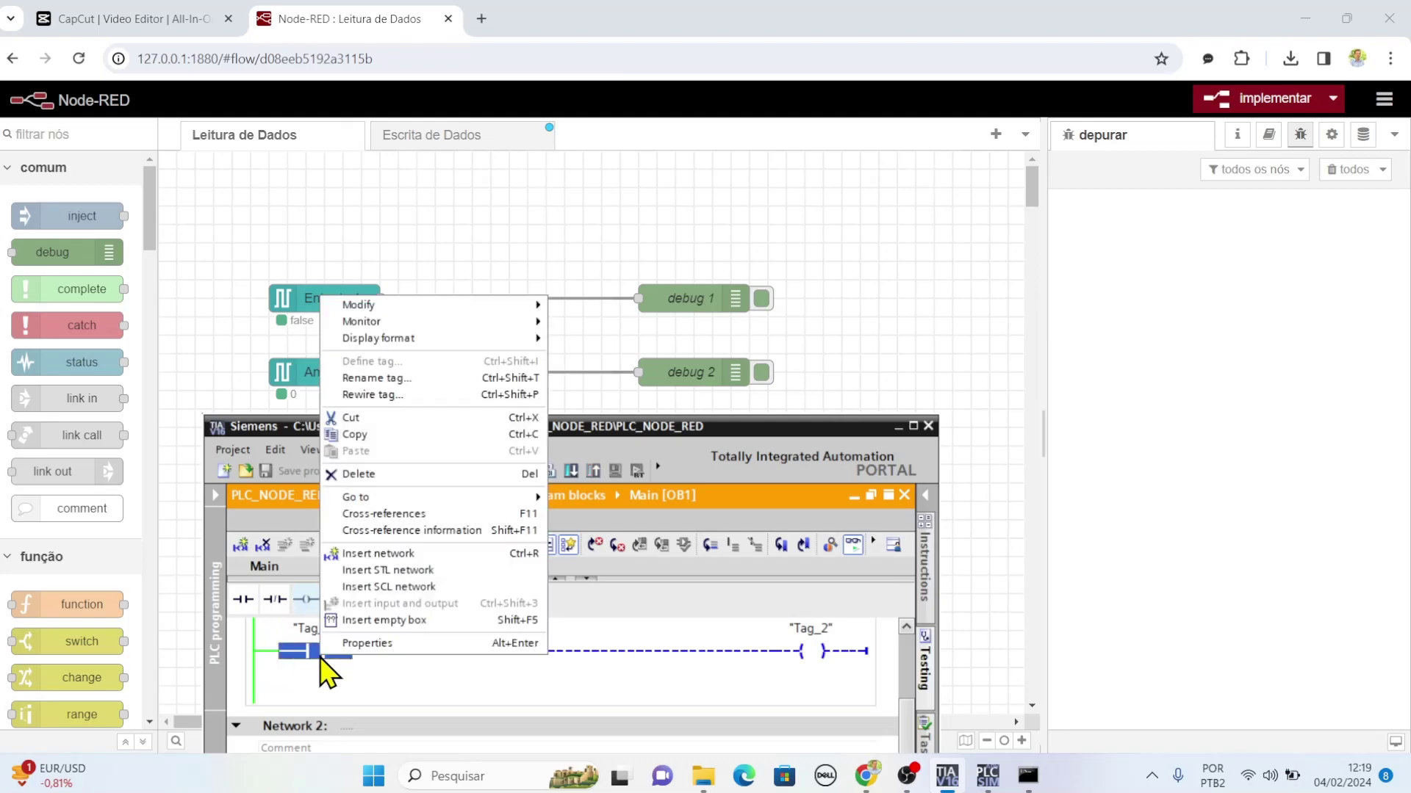
pyautogui.moveTo(482, 306)
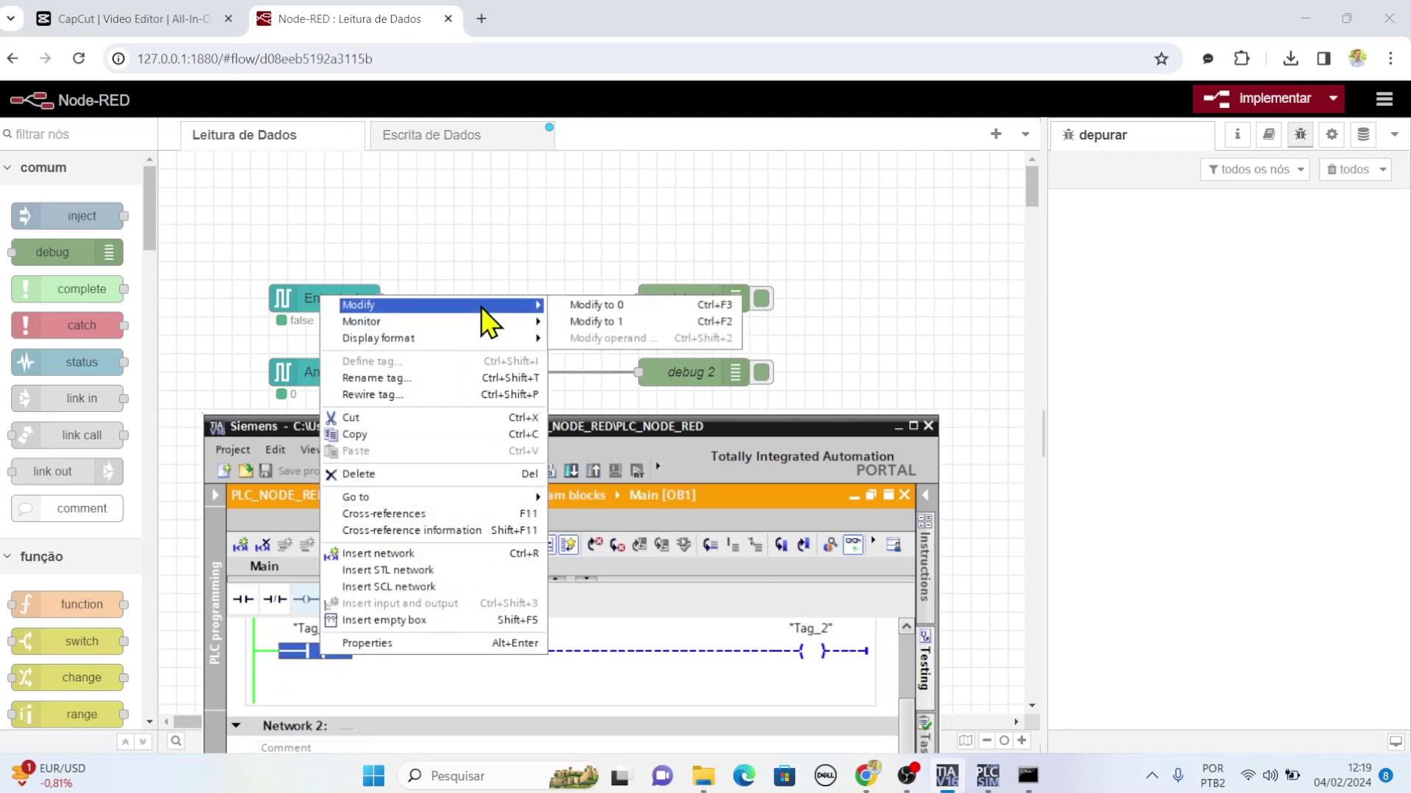
pyautogui.click(600, 320)
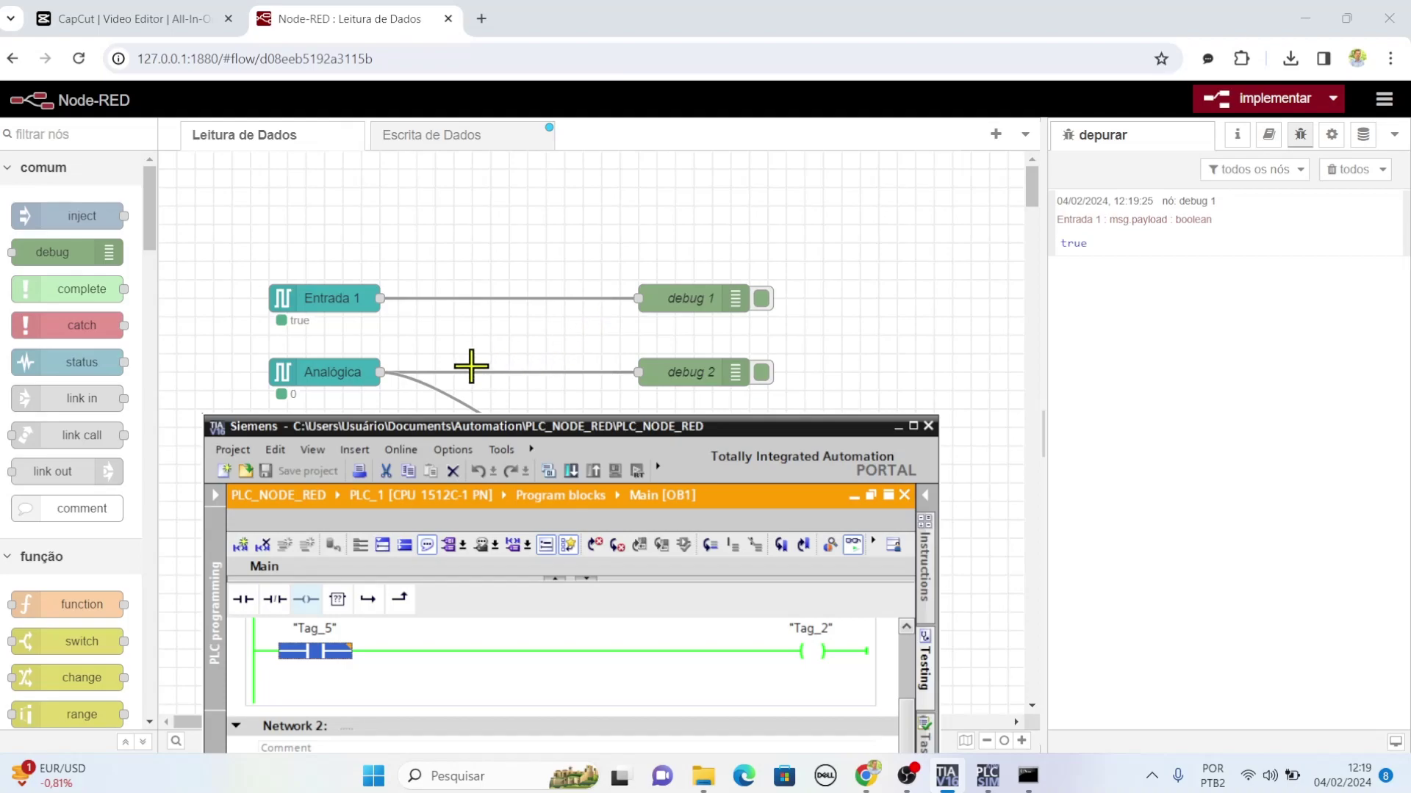
pyautogui.click(347, 649)
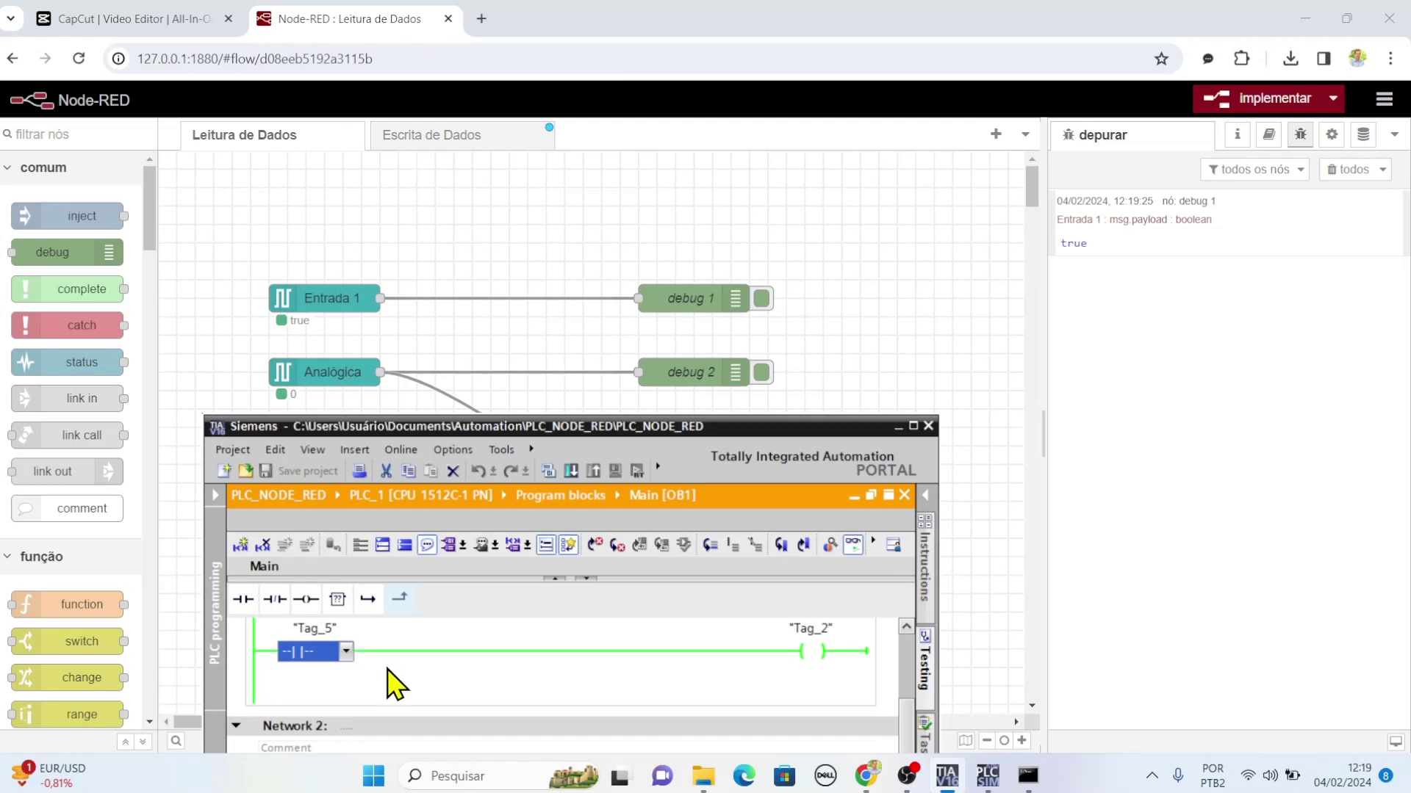
pyautogui.click(375, 683)
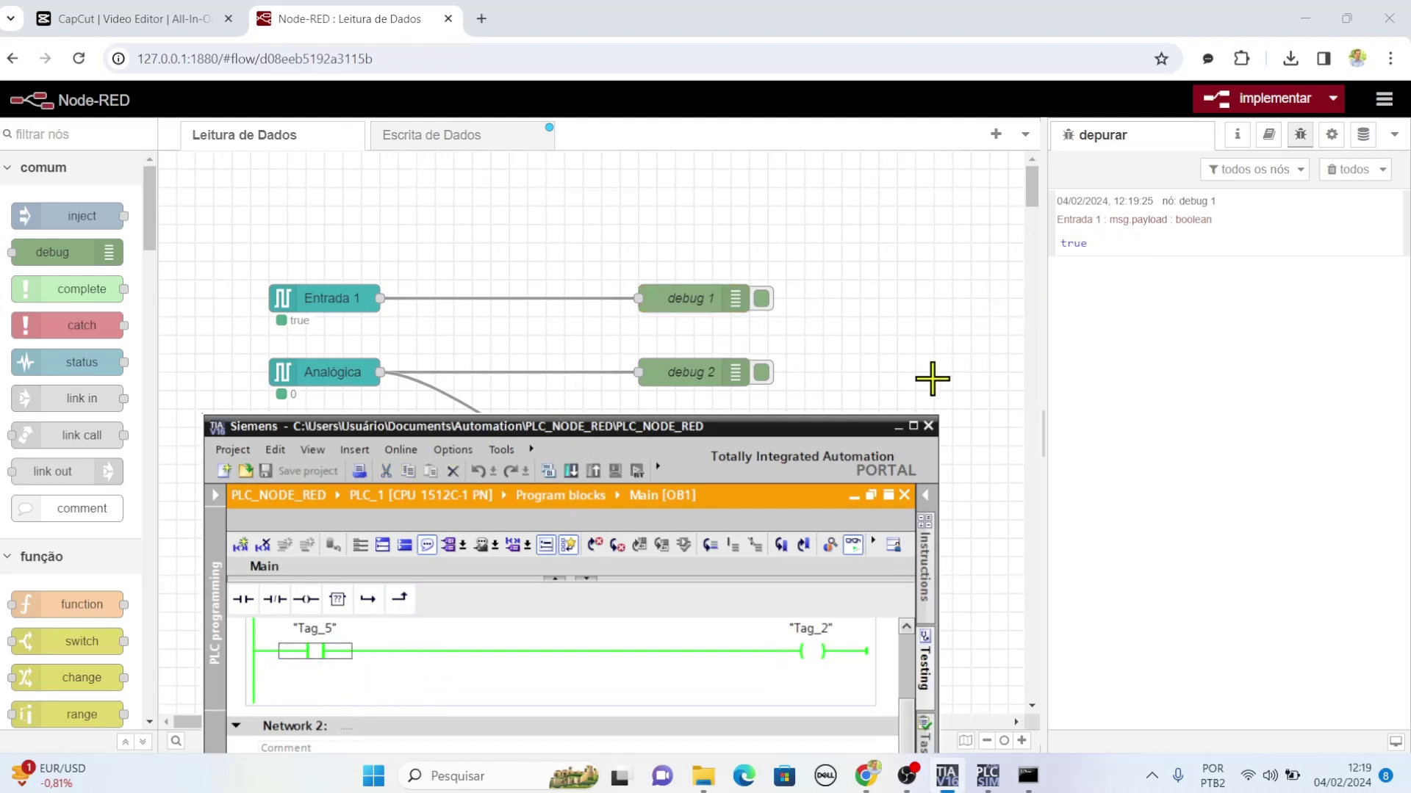
# Modify the MOVE input operand Tag_8 (%IW0) in Network 3 to 27000 using the DEC+/- format
pyautogui.moveTo(748, 428); pyautogui.dragTo(722, 209)
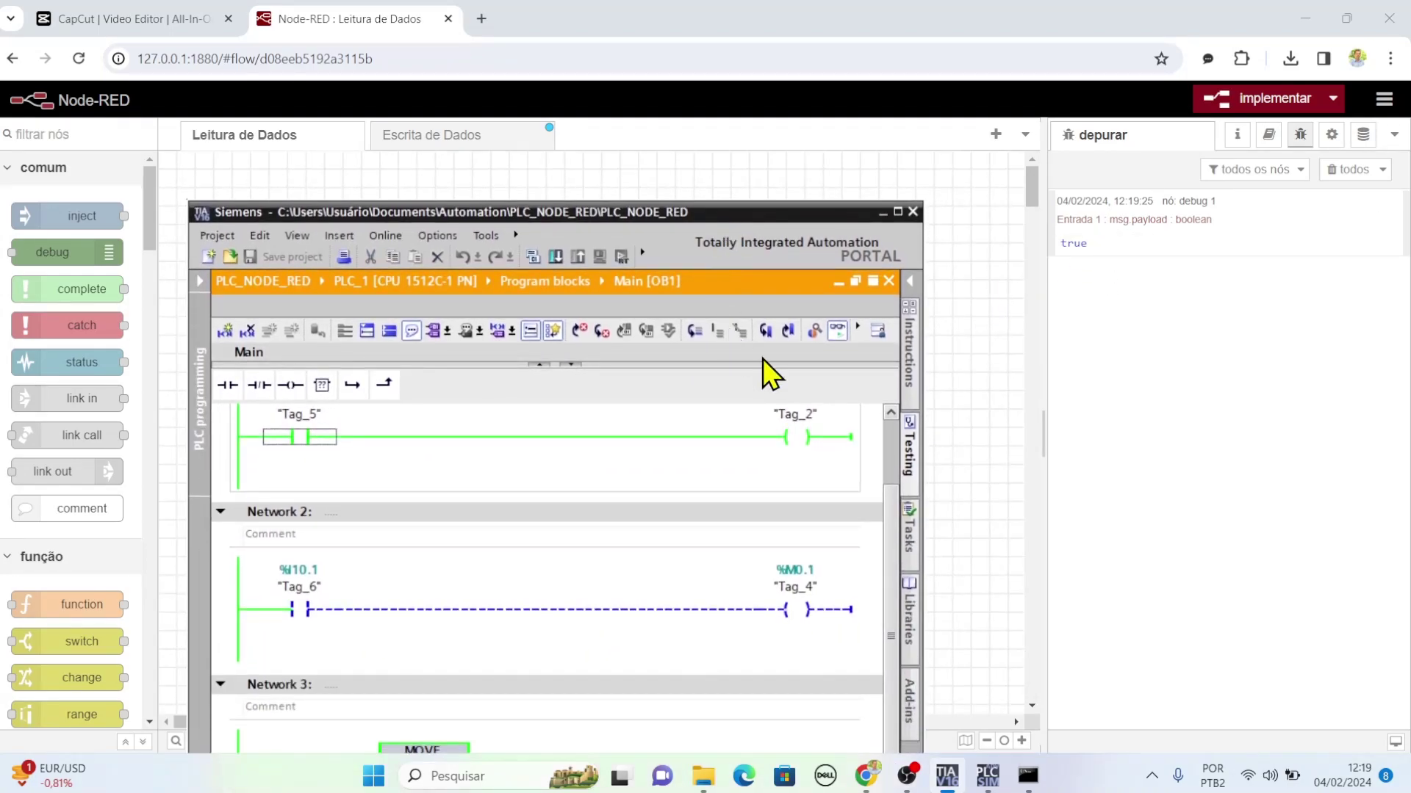
pyautogui.moveTo(892, 532); pyautogui.dragTo(889, 629)
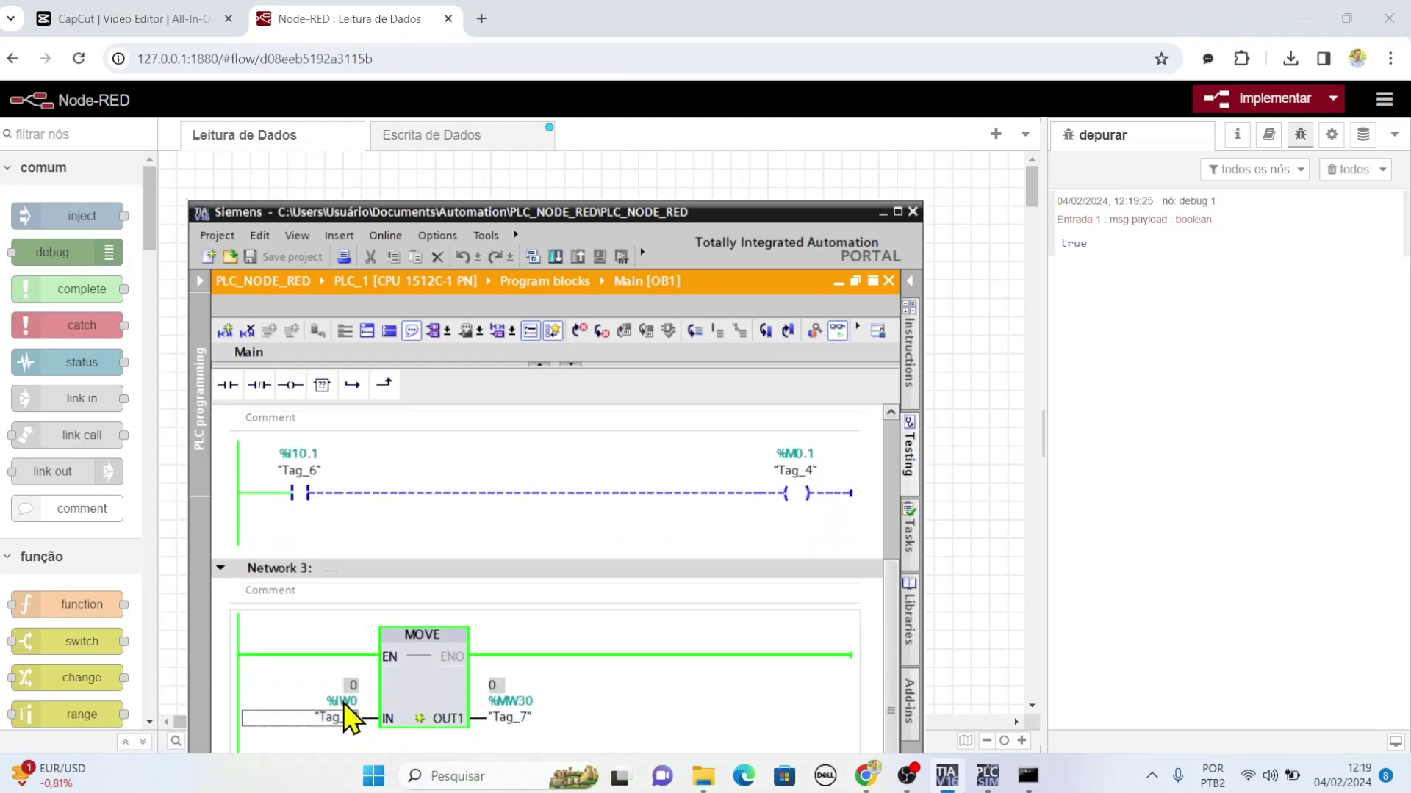
pyautogui.hotkey('ctrl', 'shift', '2')
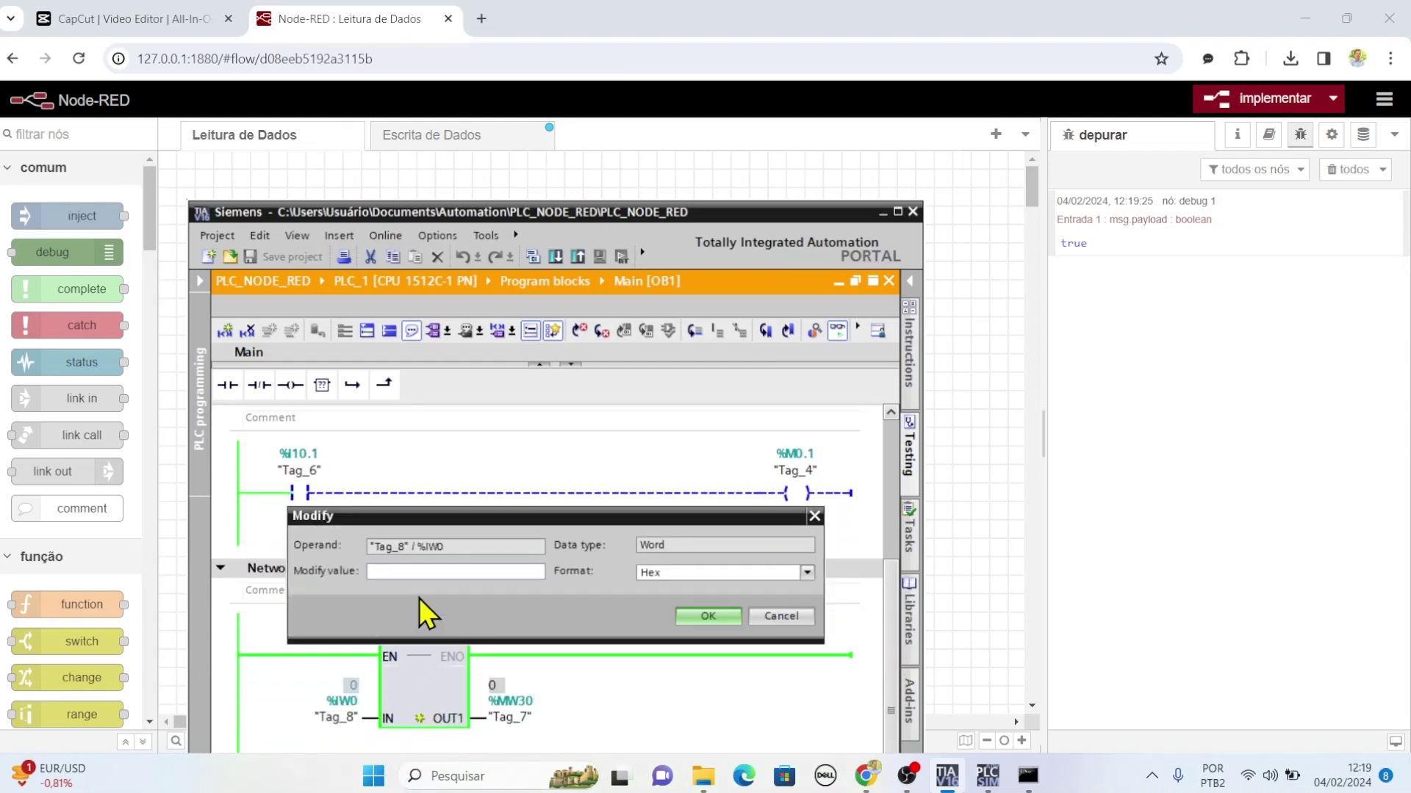
pyautogui.click(683, 575)
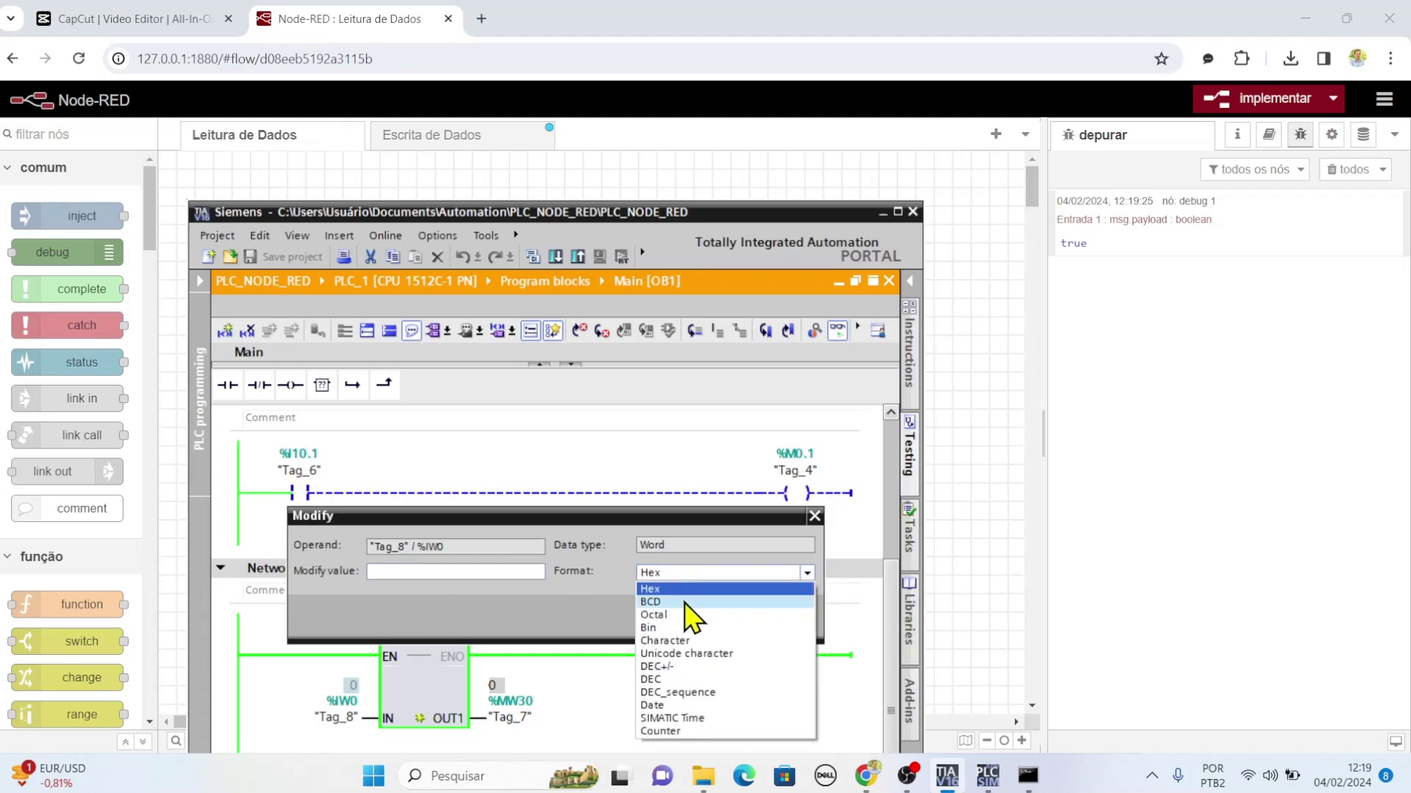
pyautogui.click(668, 669)
pyautogui.click(424, 571)
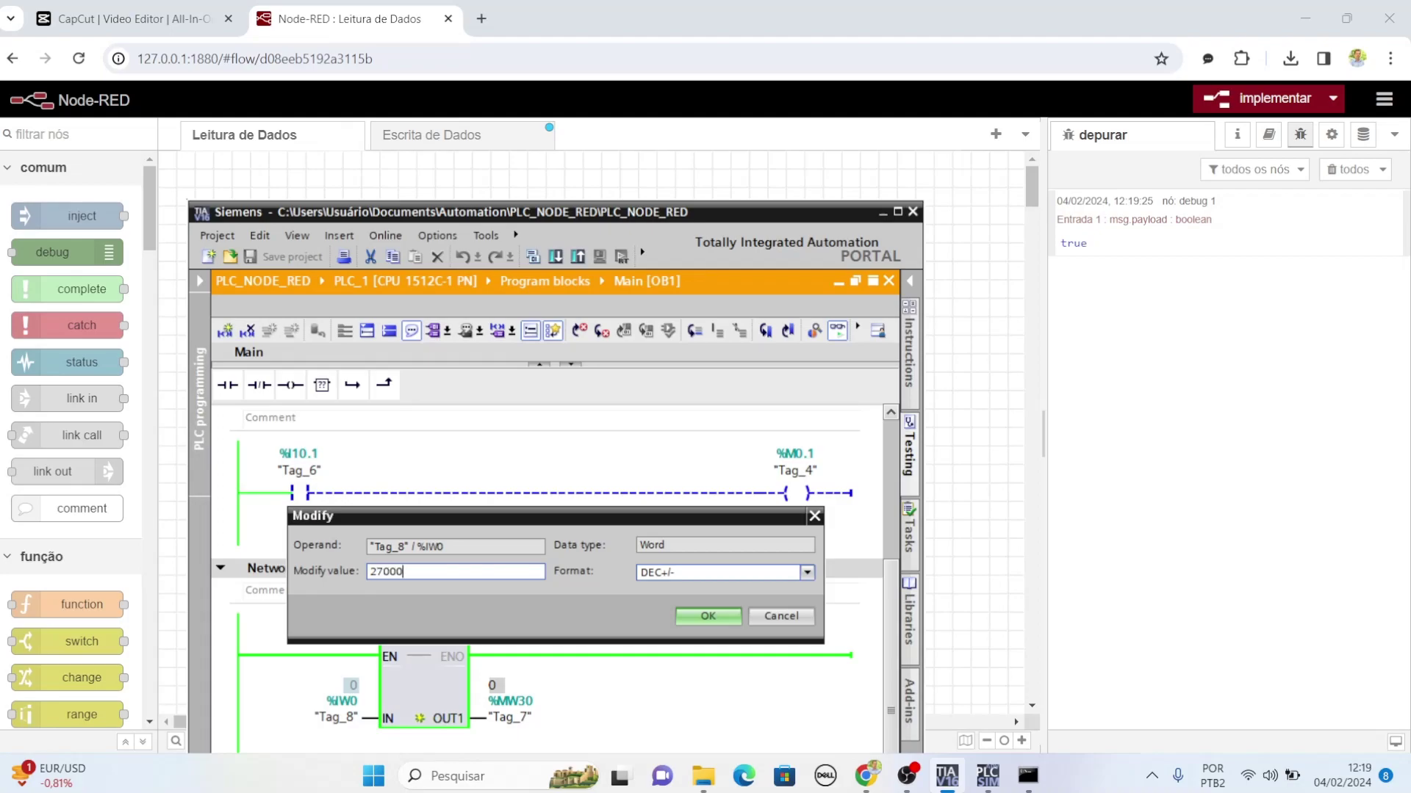
pyautogui.click(684, 614)
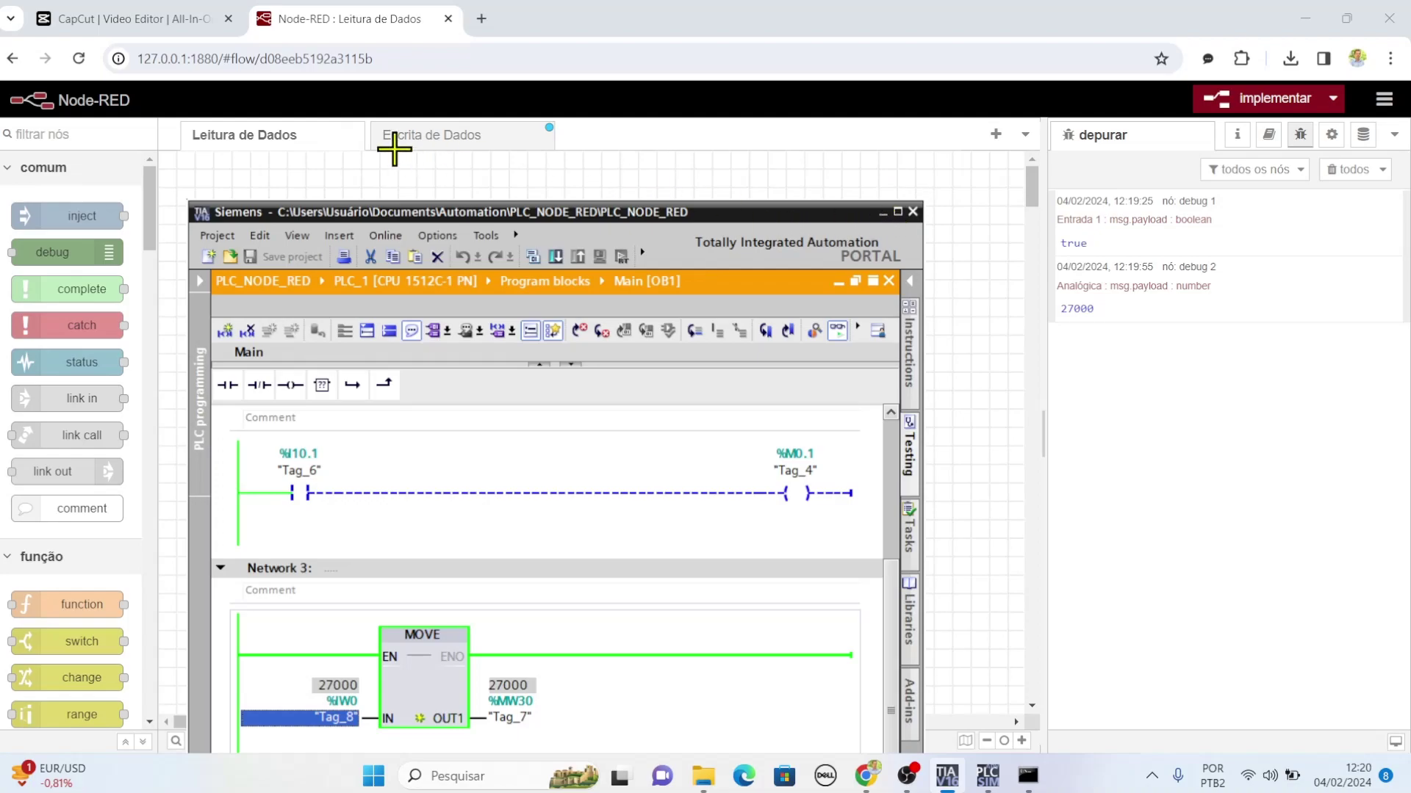
# Open the Node-RED dashboard page from the Escrita de Dados flow and view the Analógica chart on Tab 2
pyautogui.click(416, 147)
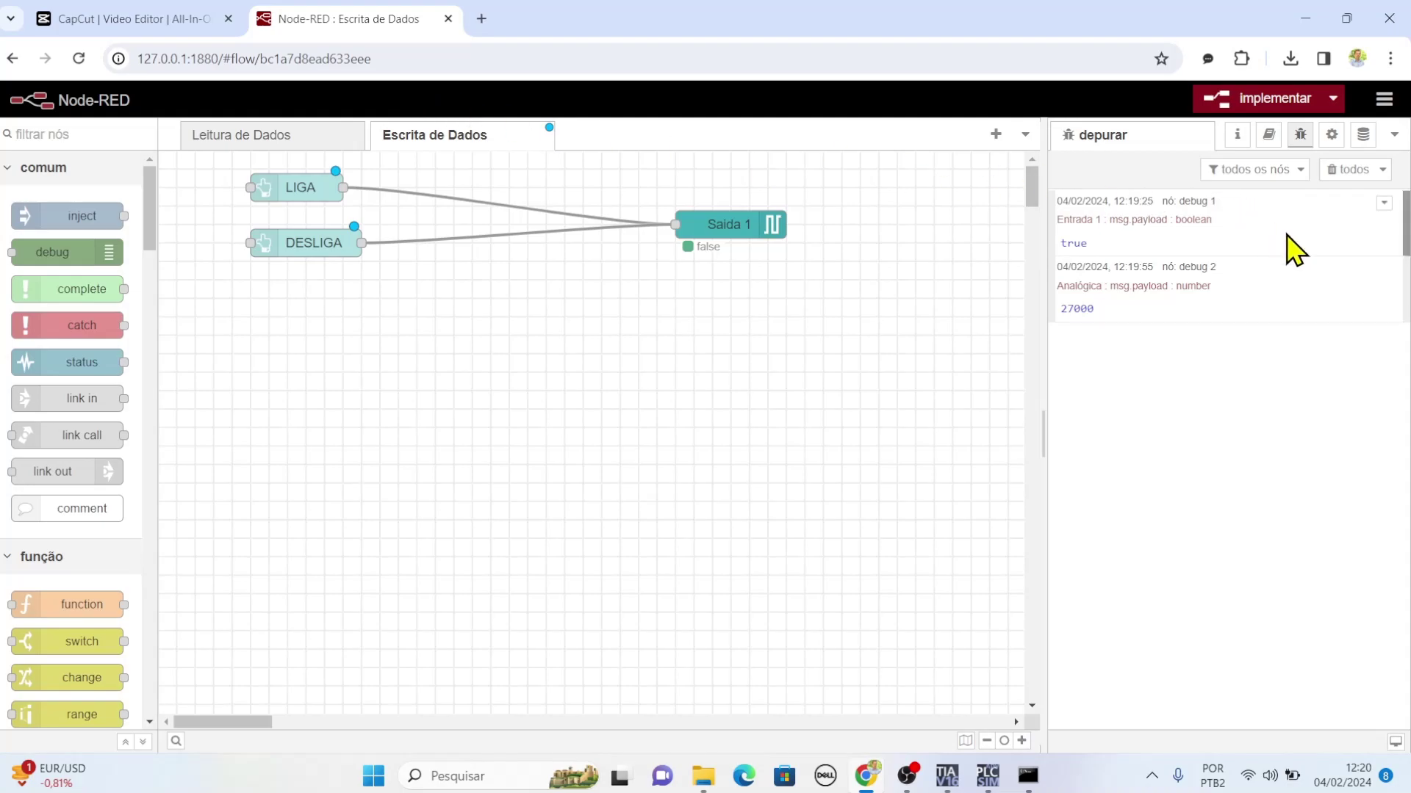
pyautogui.click(1394, 137)
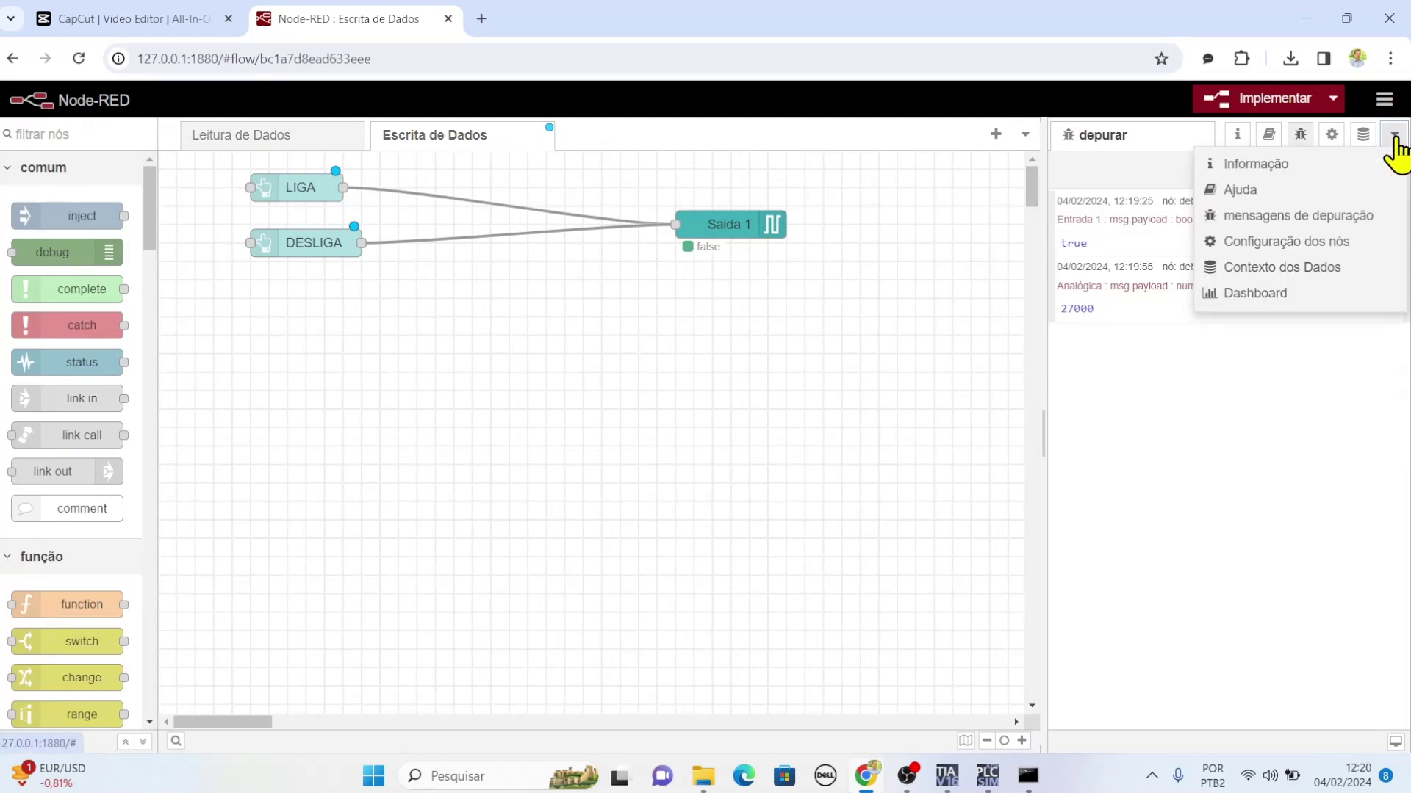
pyautogui.click(1255, 294)
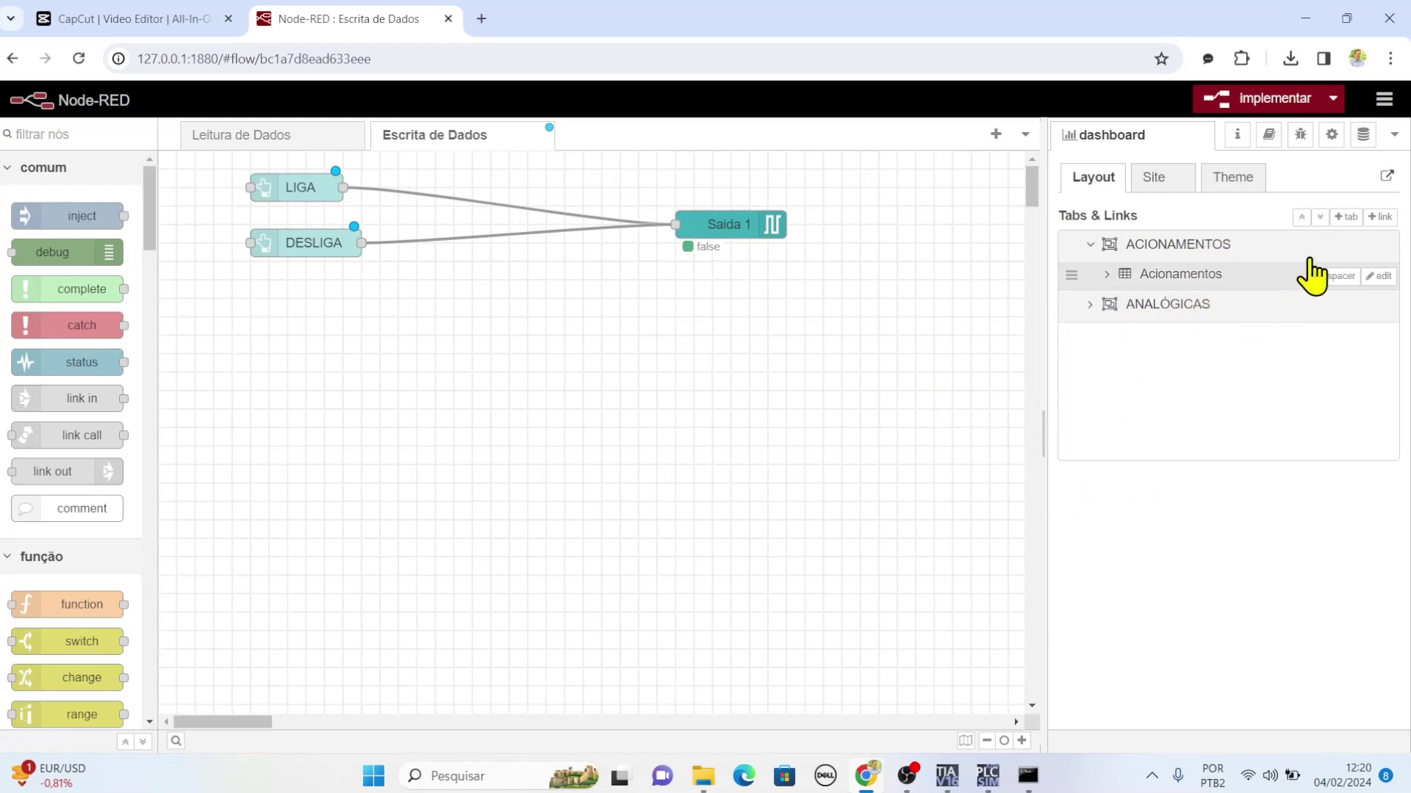
pyautogui.click(1387, 176)
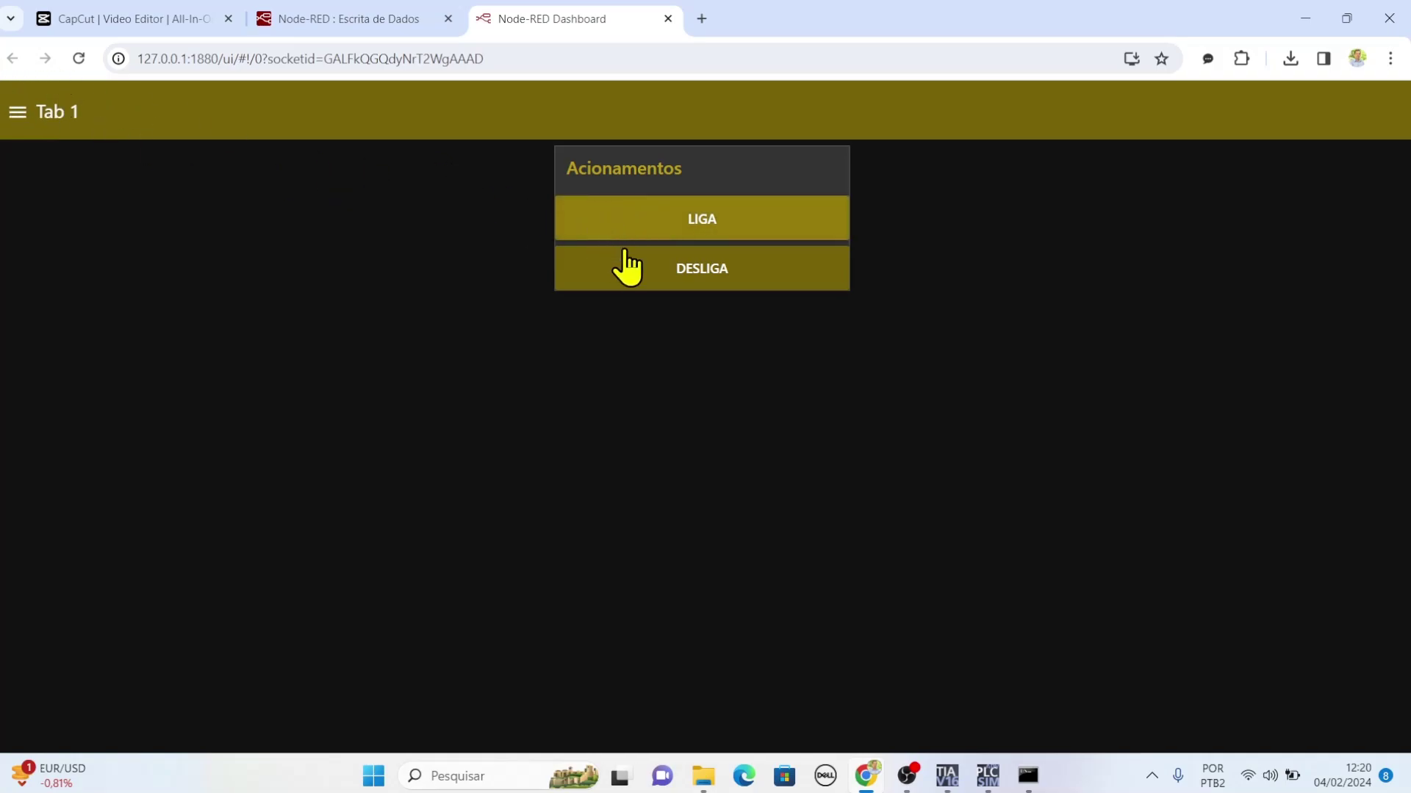
pyautogui.click(17, 114)
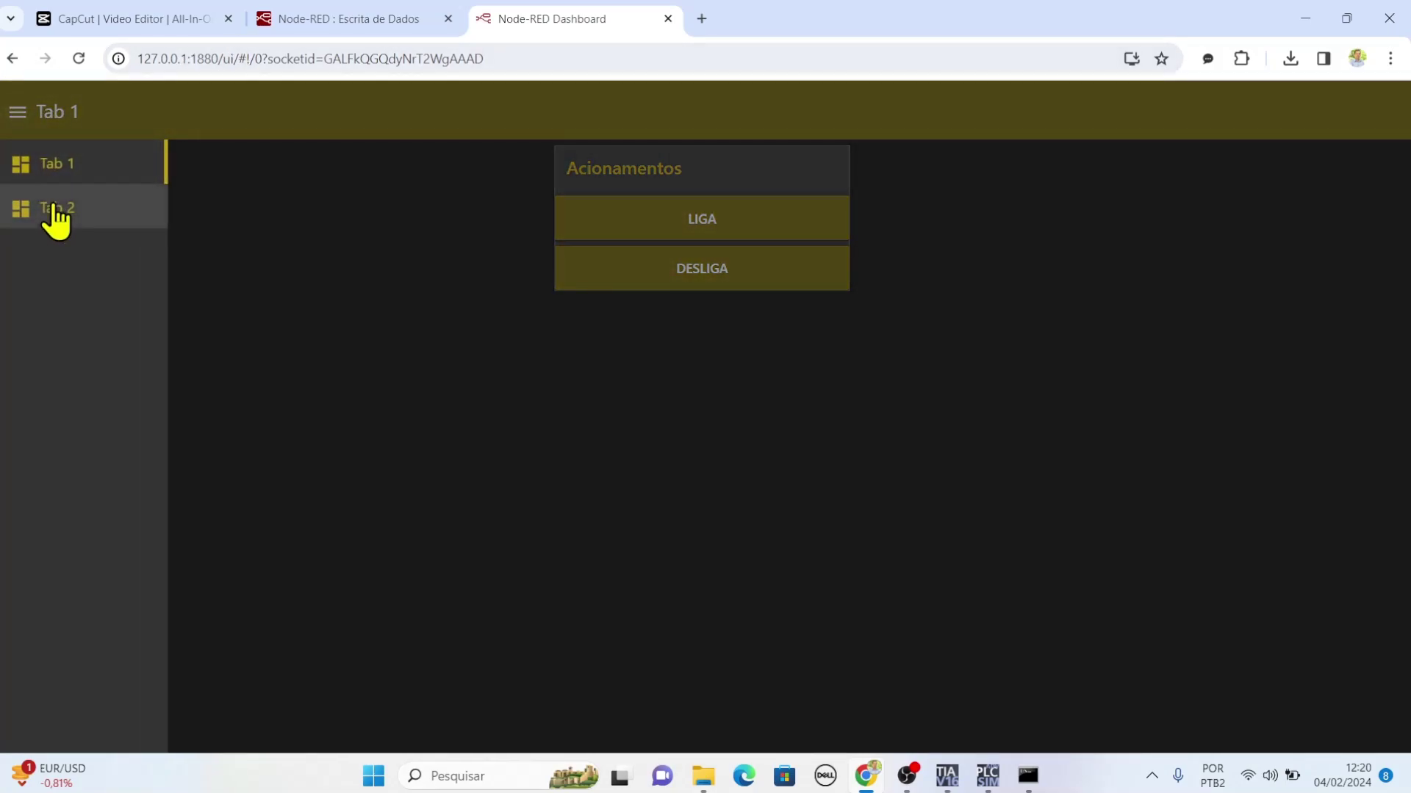
pyautogui.click(50, 210)
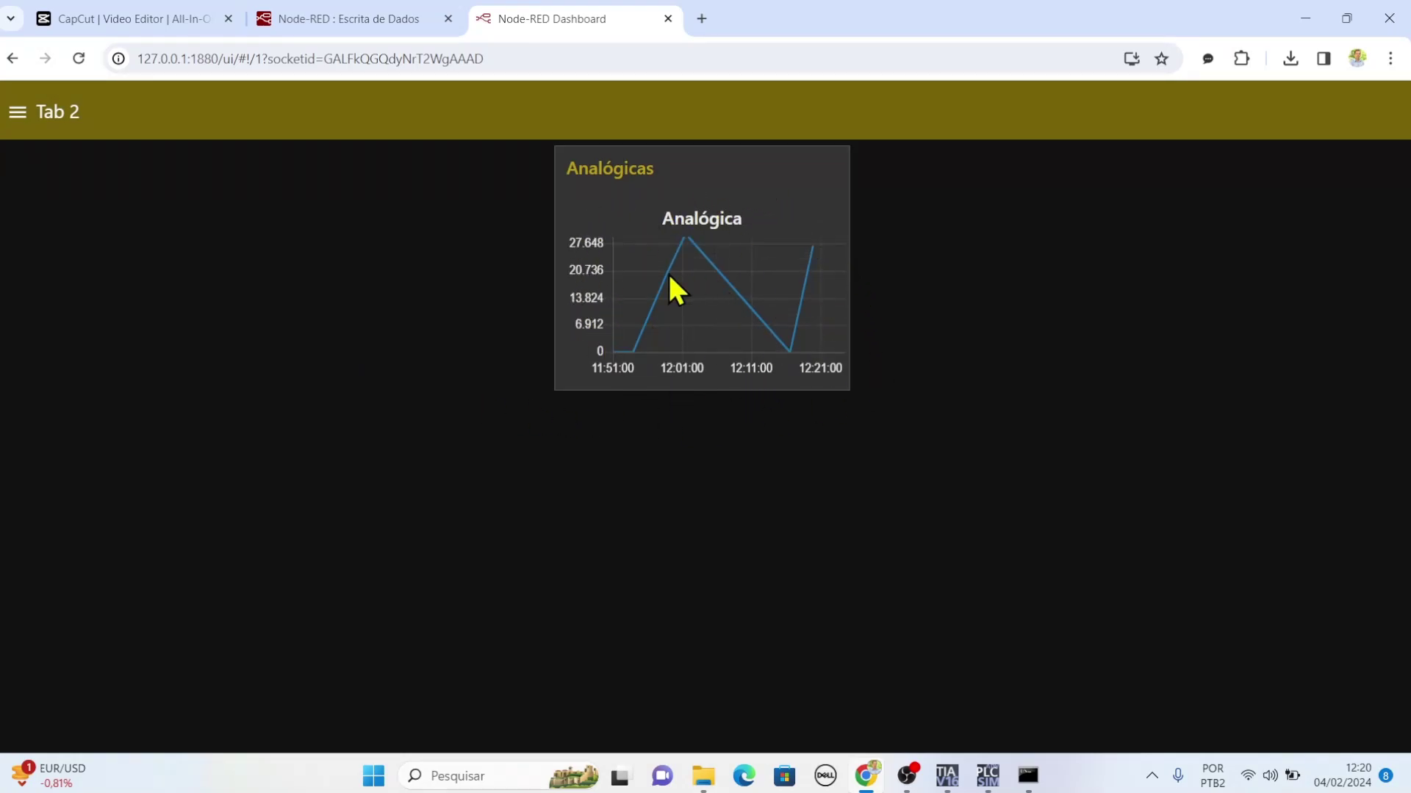
# Switch to TIA Portal, maximize it, then detach the Main [OB1] editor and maximize it as a separate window
pyautogui.click(947, 776)
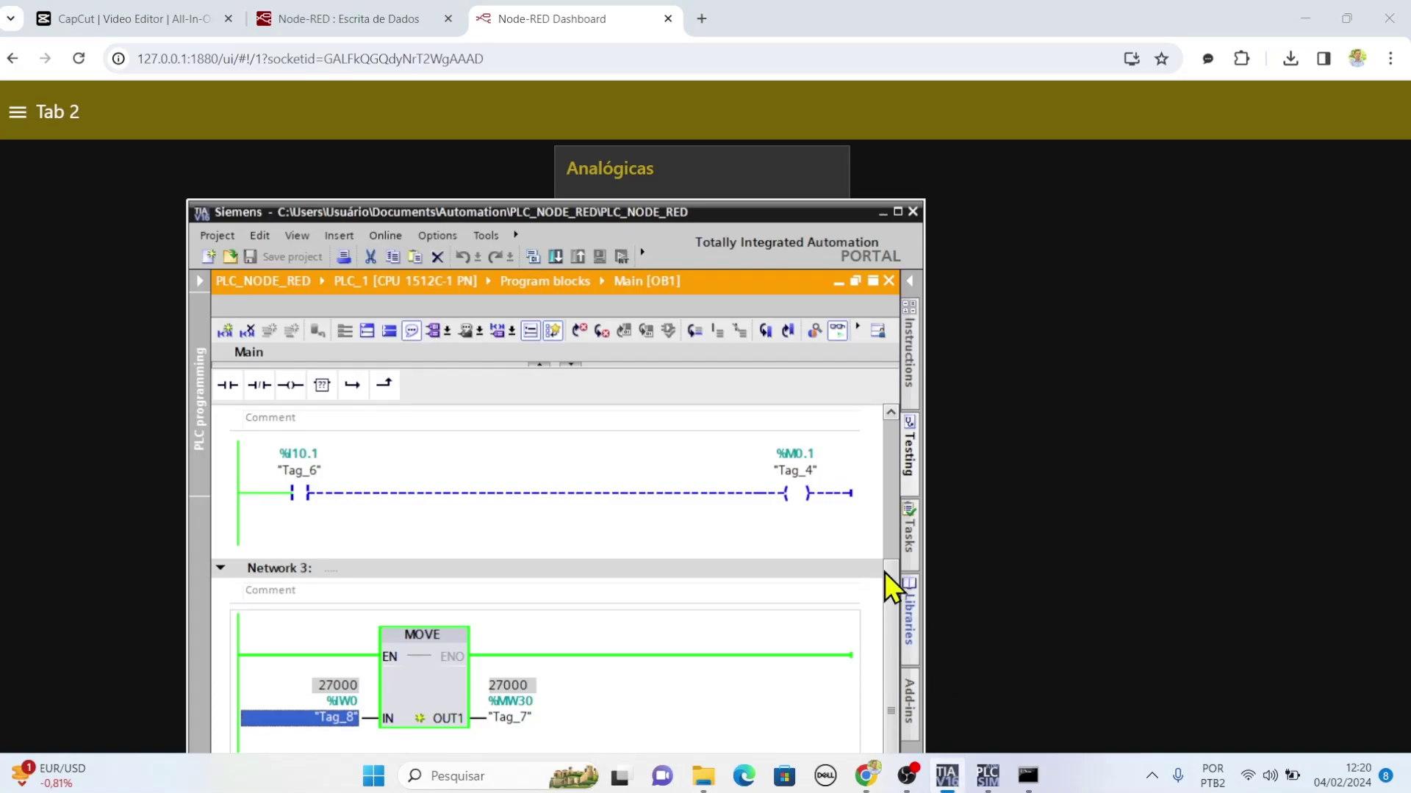
pyautogui.click(898, 212)
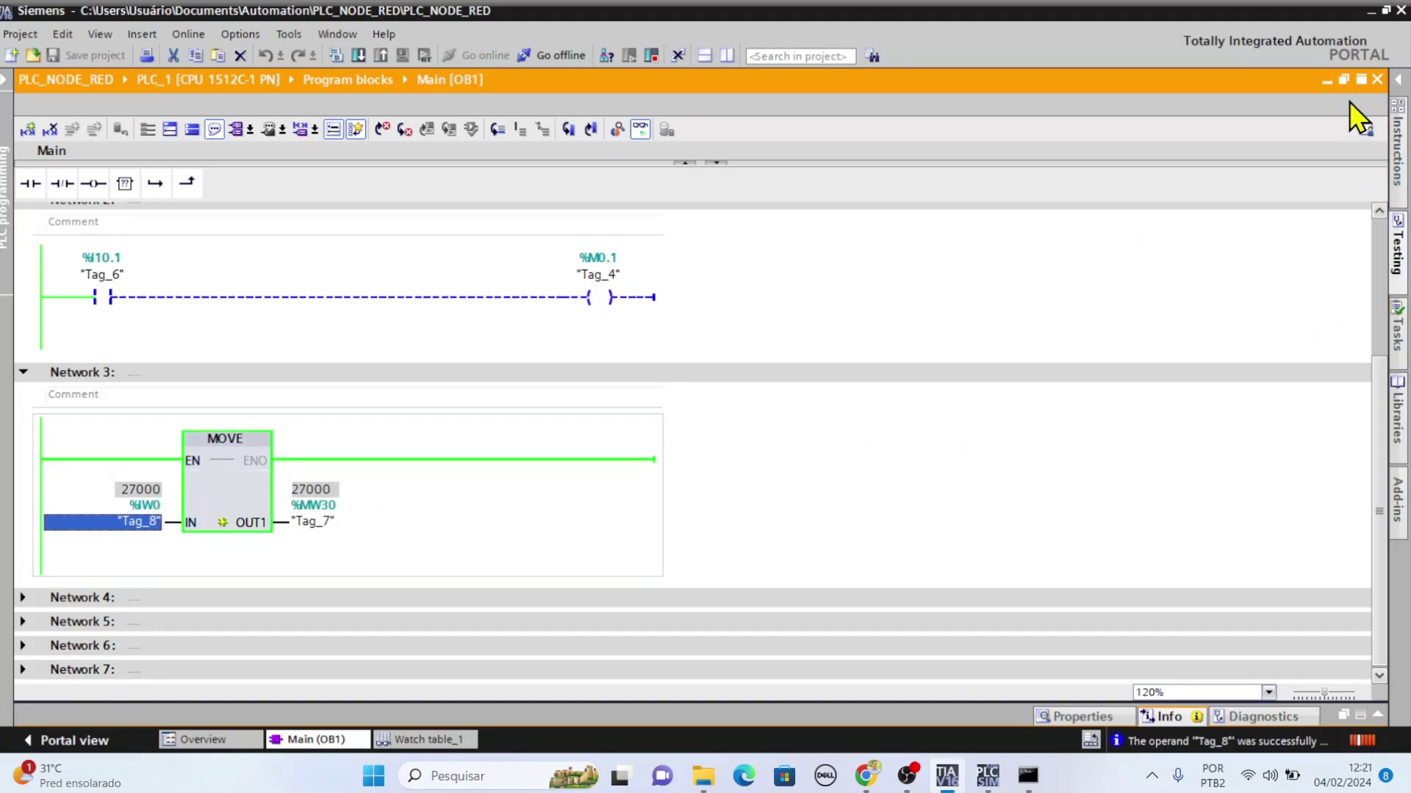
pyautogui.click(1343, 79)
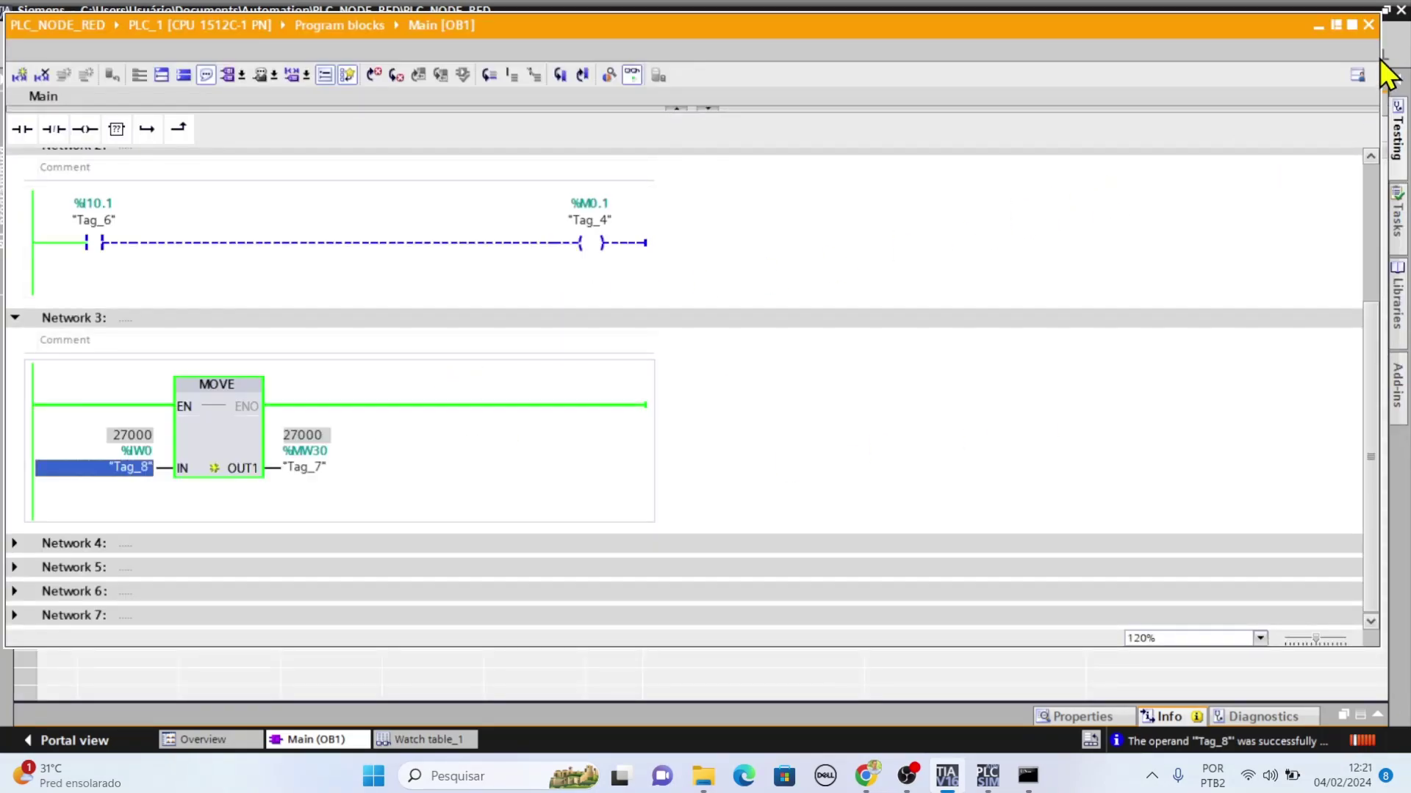
pyautogui.click(1352, 24)
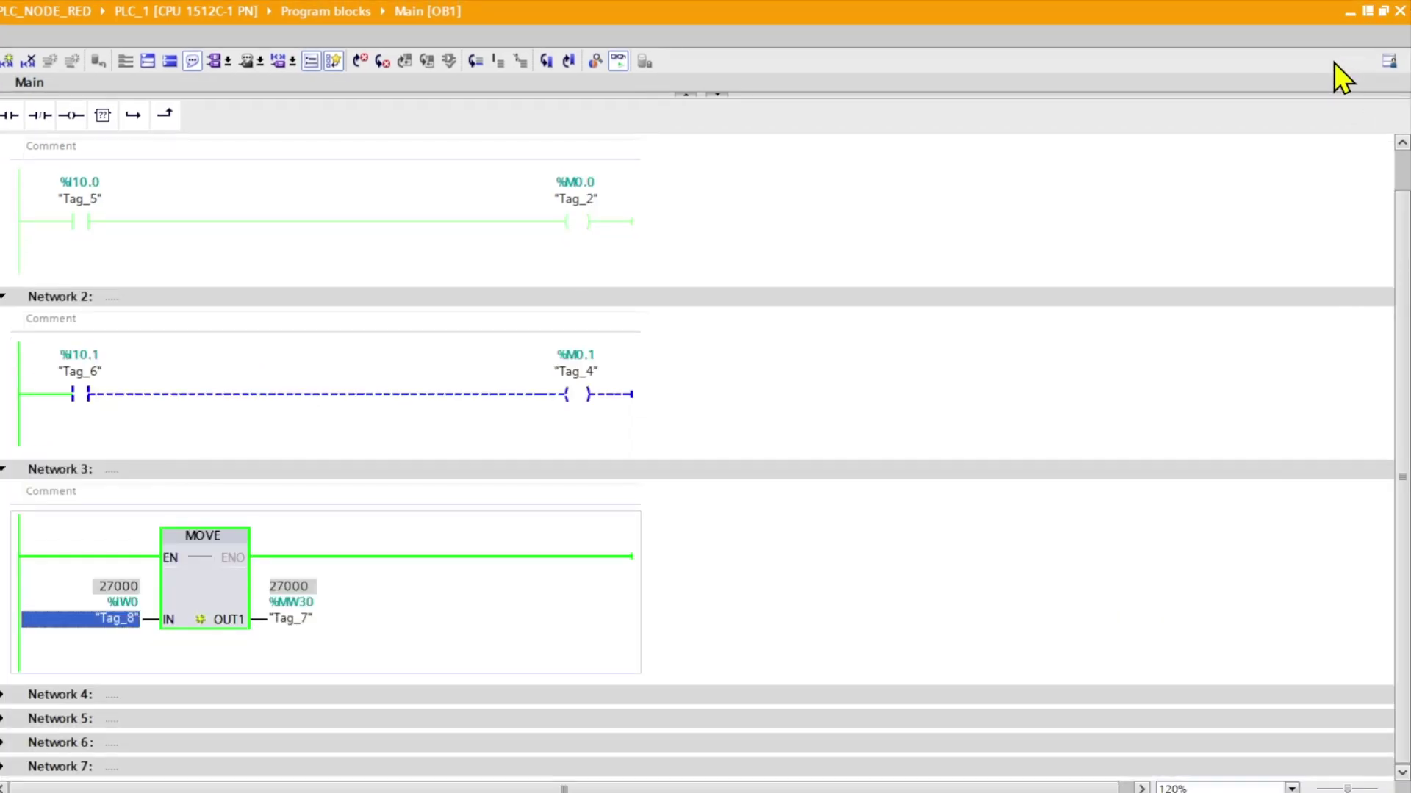
# Dock the Main [OB1] editor, restore TIA Portal to a smaller window, and return to the Node-RED dashboard
pyautogui.click(1368, 13)
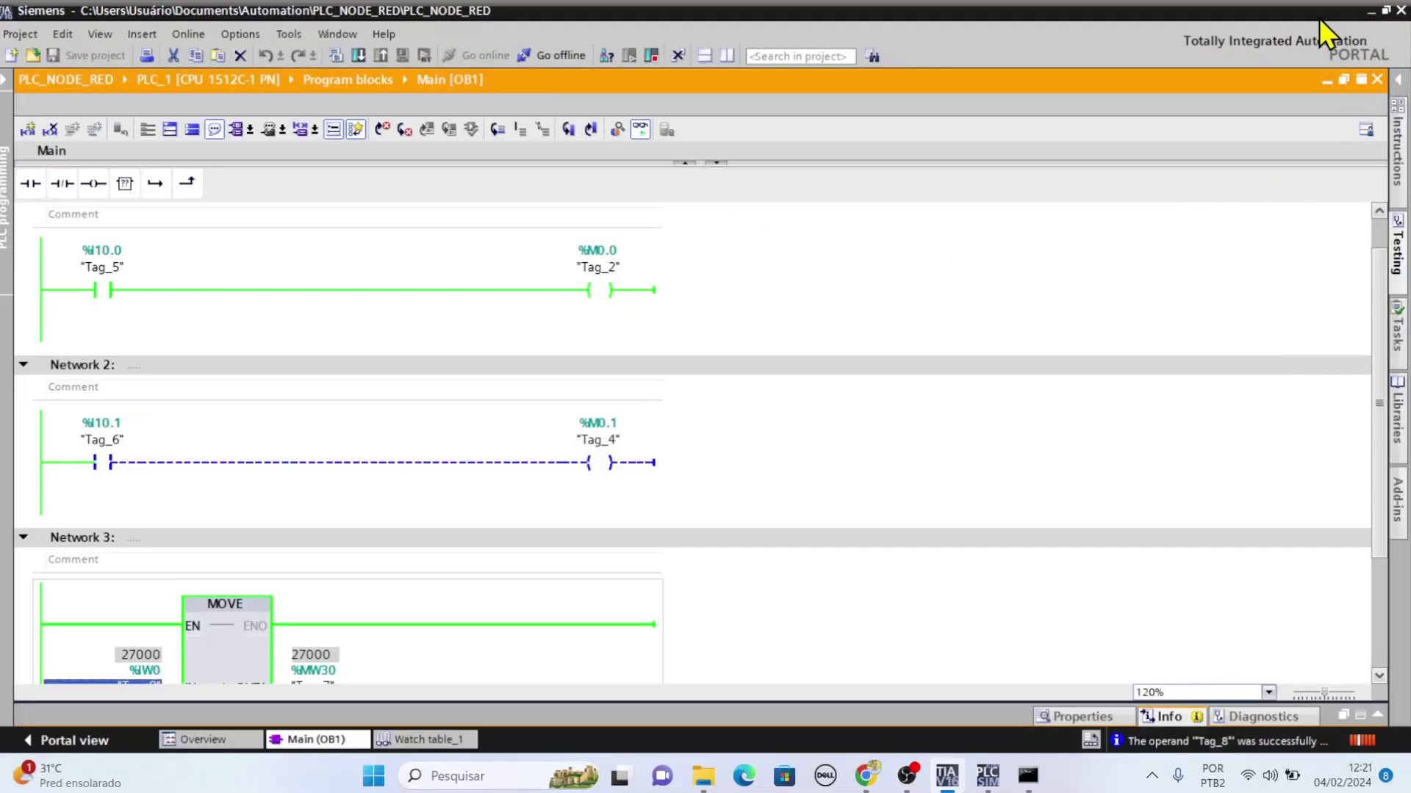
pyautogui.click(1384, 11)
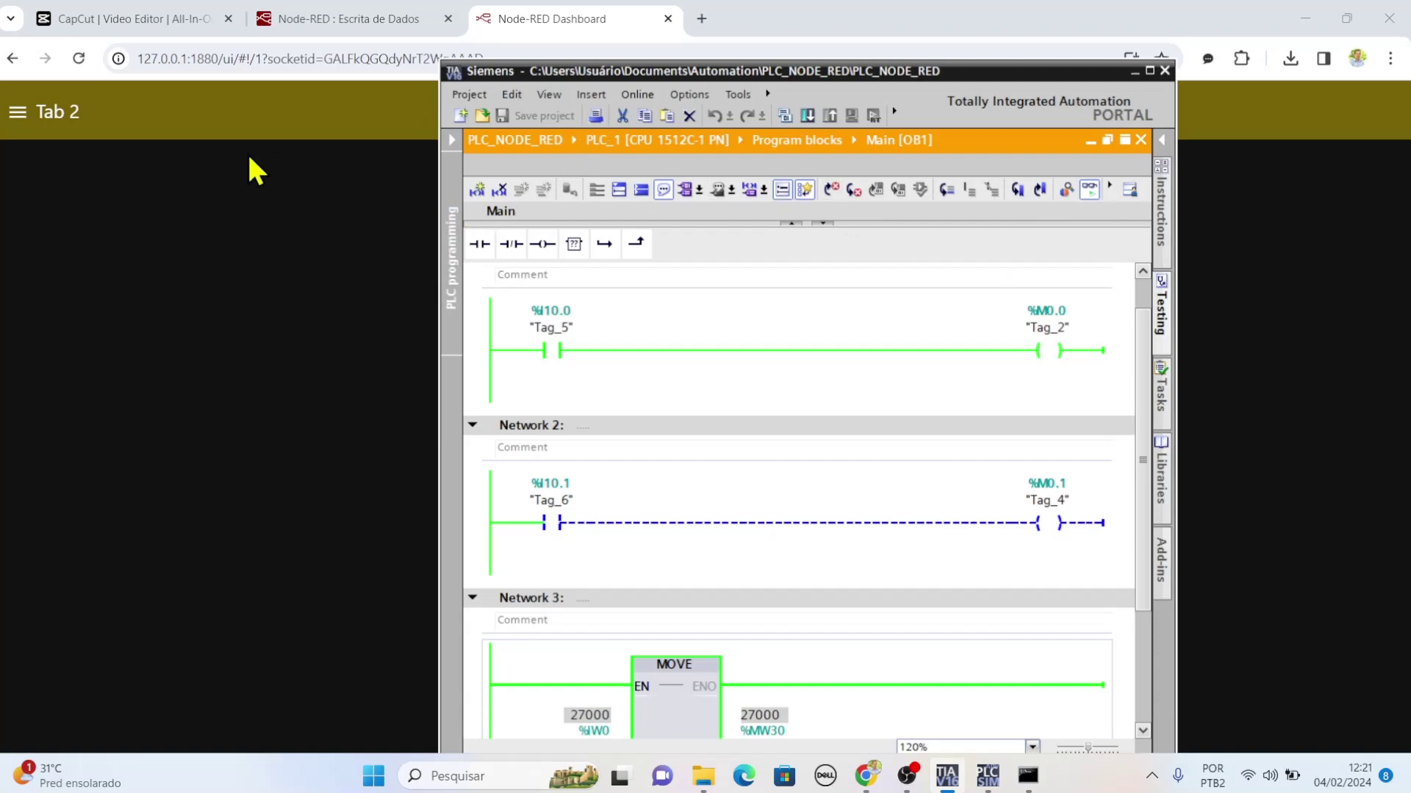
pyautogui.click(250, 158)
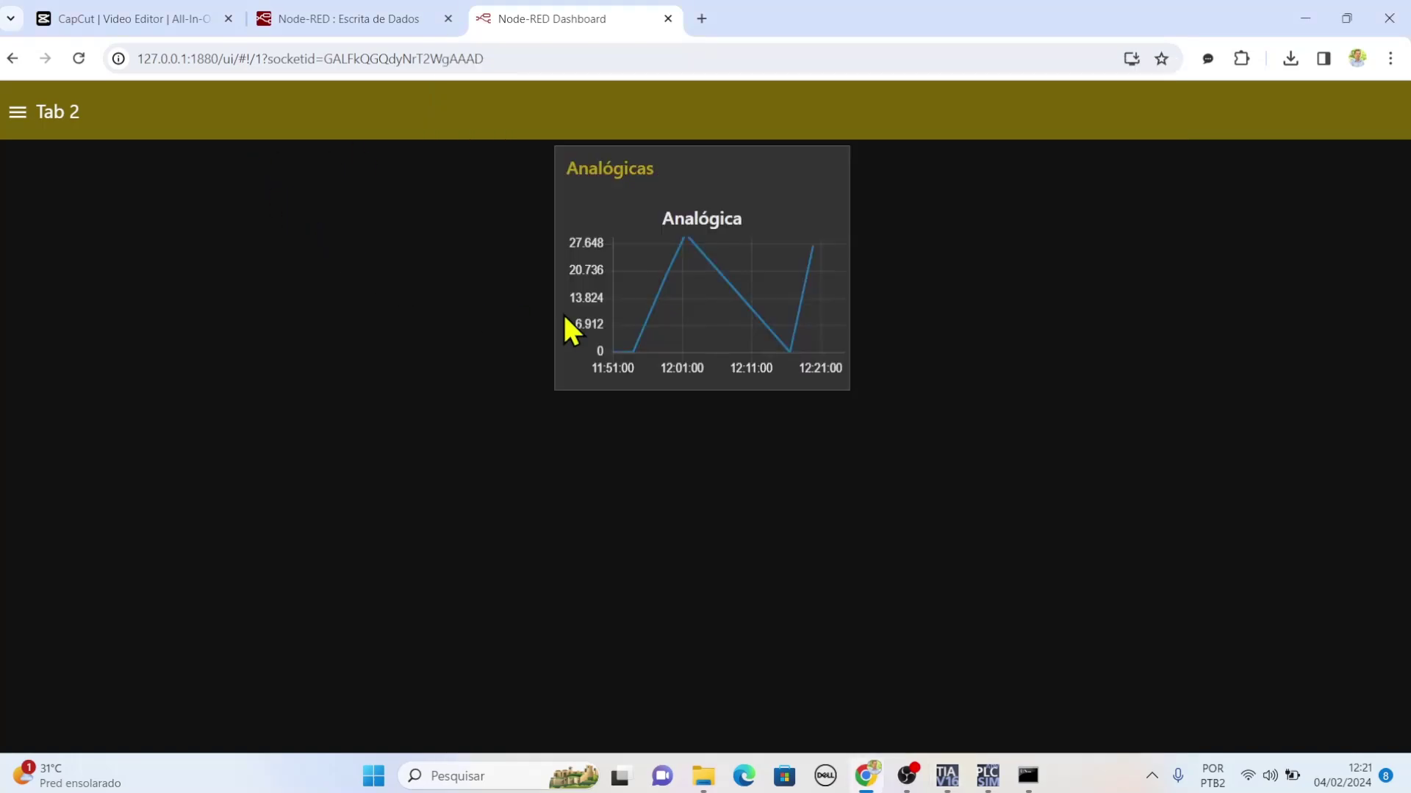
# Review the Leitura de Dados and Escrita de Dados flows in the Node-RED editor
pyautogui.click(372, 20)
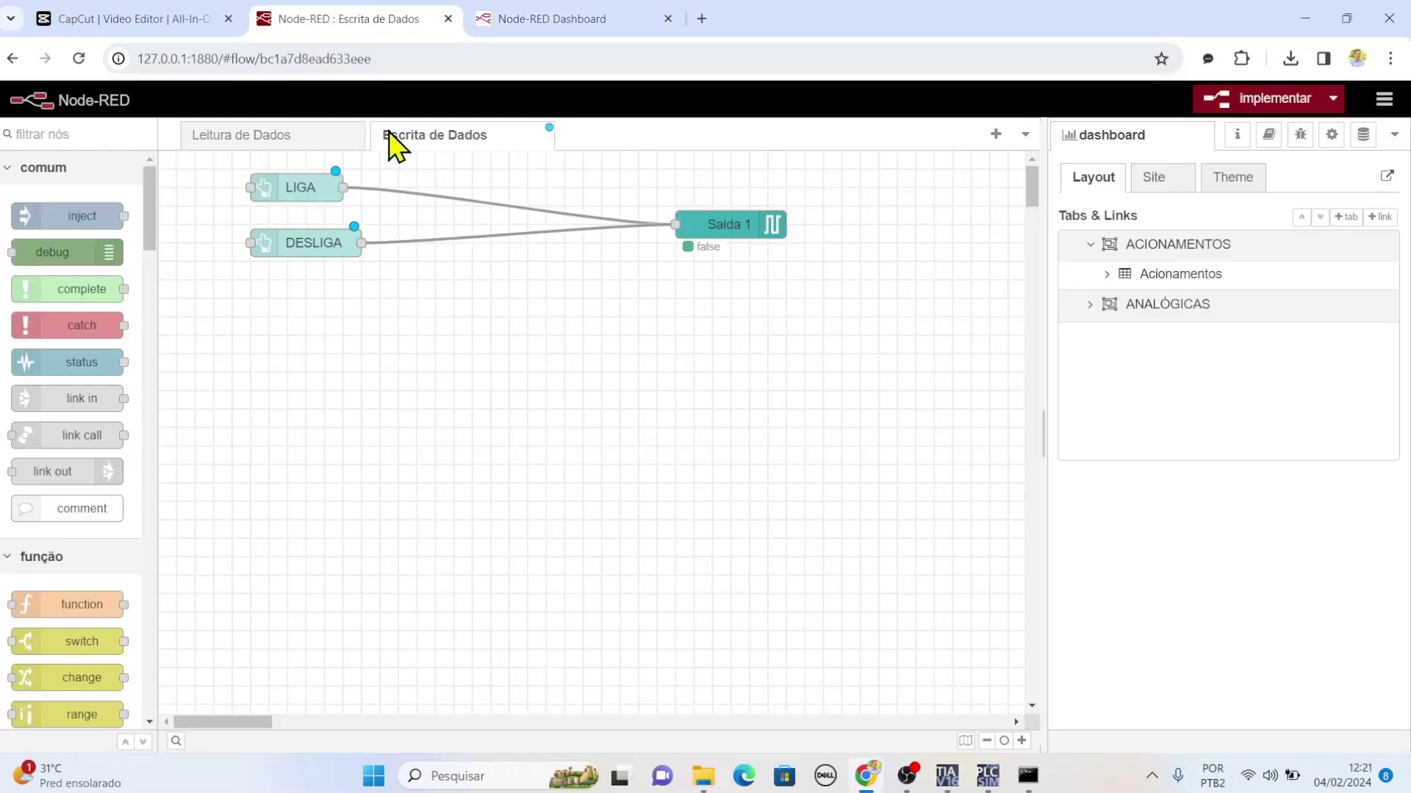
pyautogui.click(294, 138)
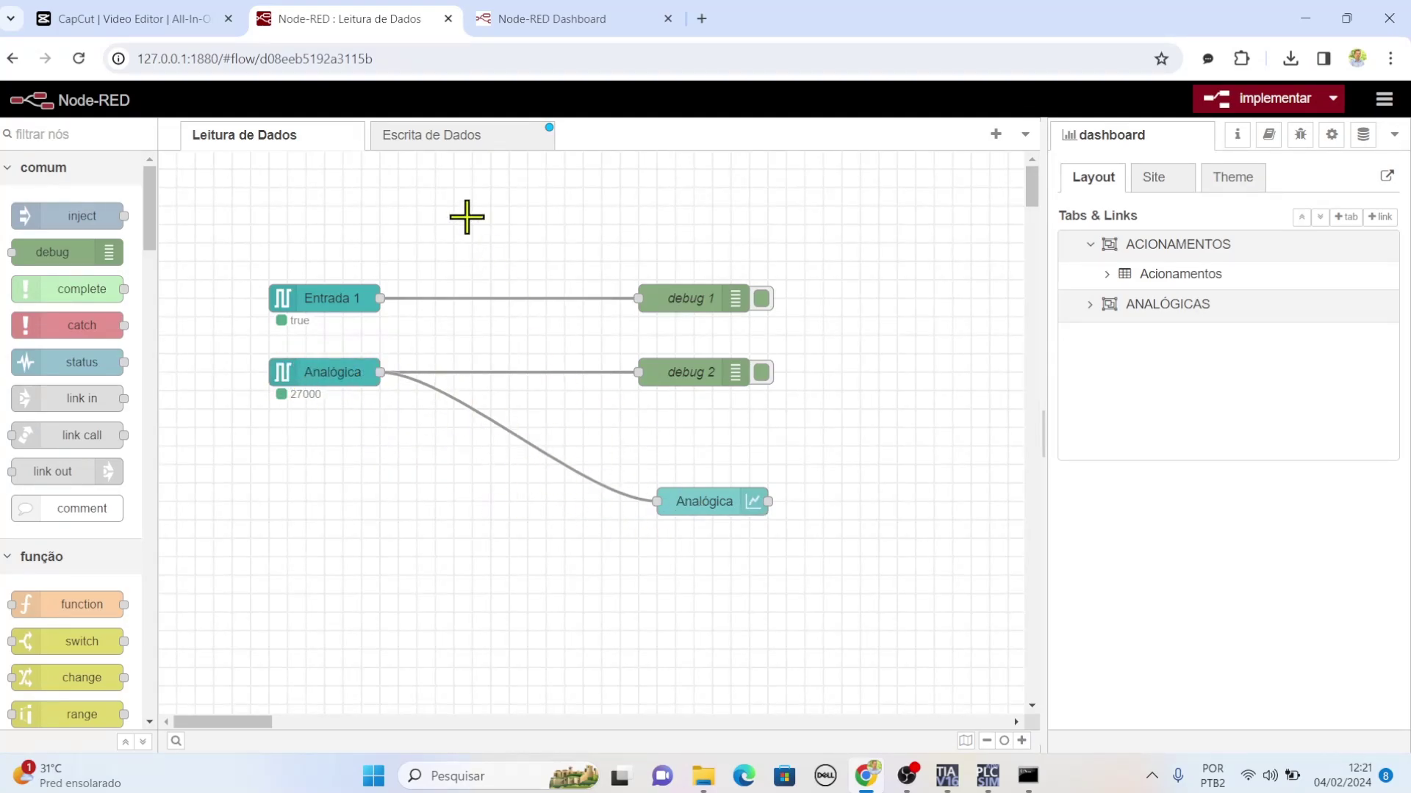
pyautogui.click(448, 143)
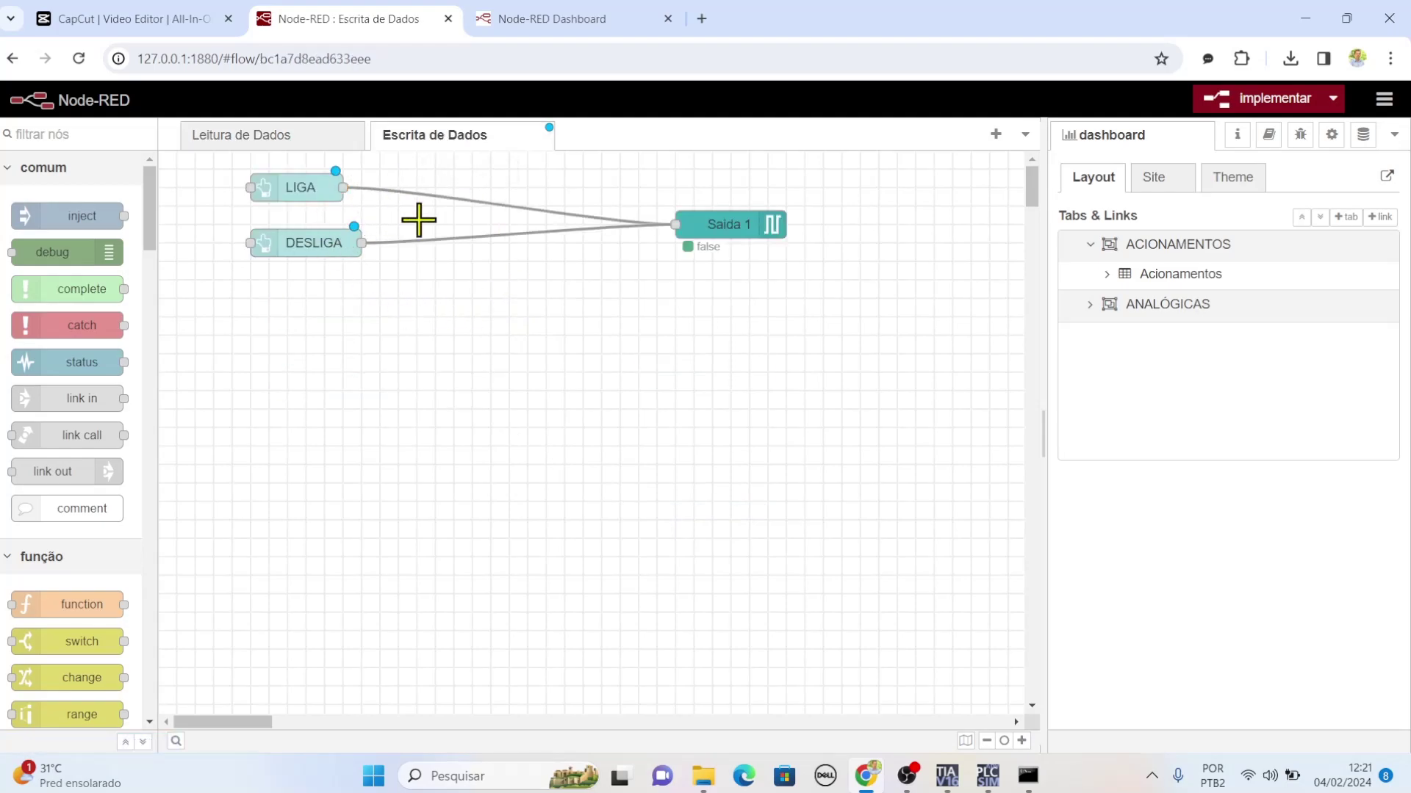
# Open Tab 1 of the Node-RED dashboard with the Acionamentos buttons and shrink the browser to a smaller window
pyautogui.click(539, 20)
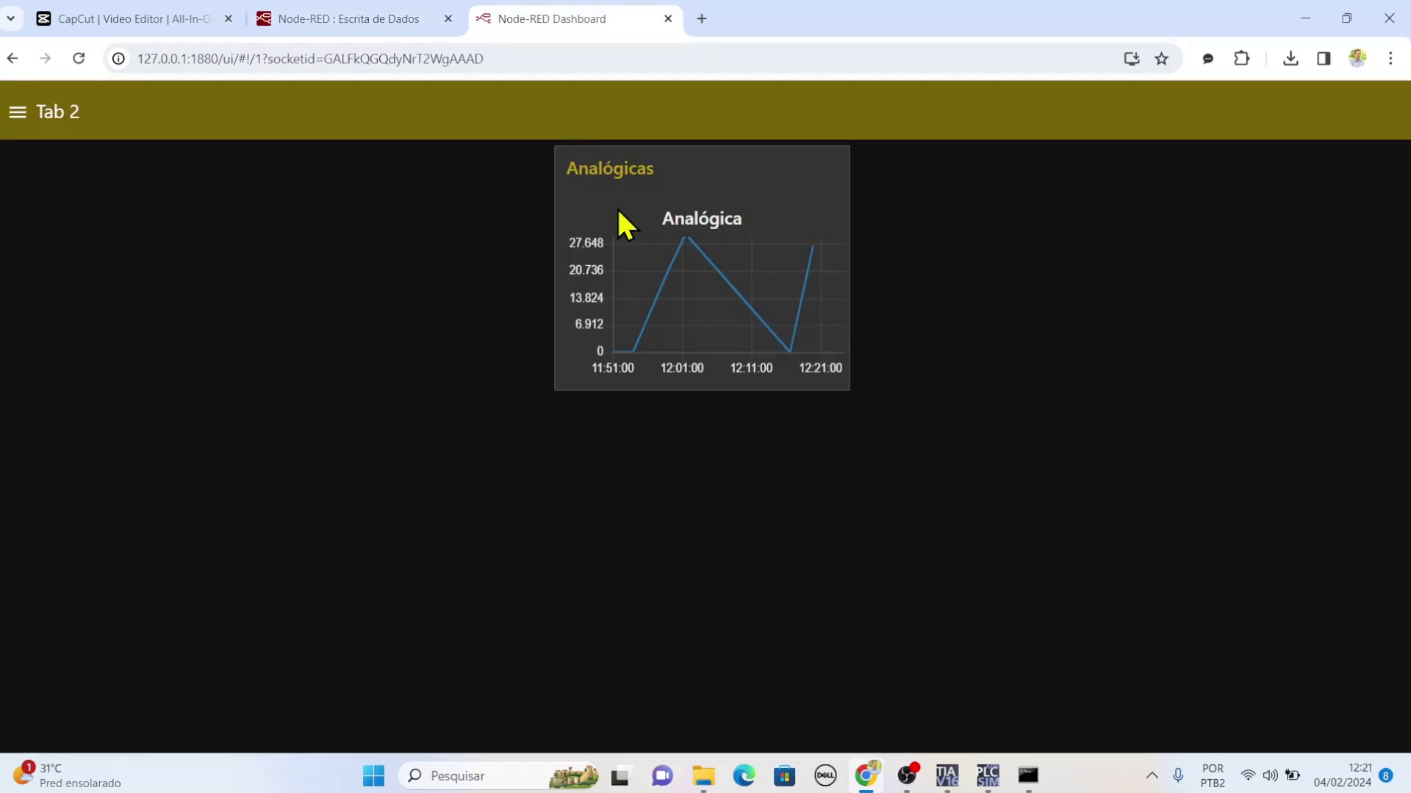
pyautogui.click(28, 112)
pyautogui.click(38, 166)
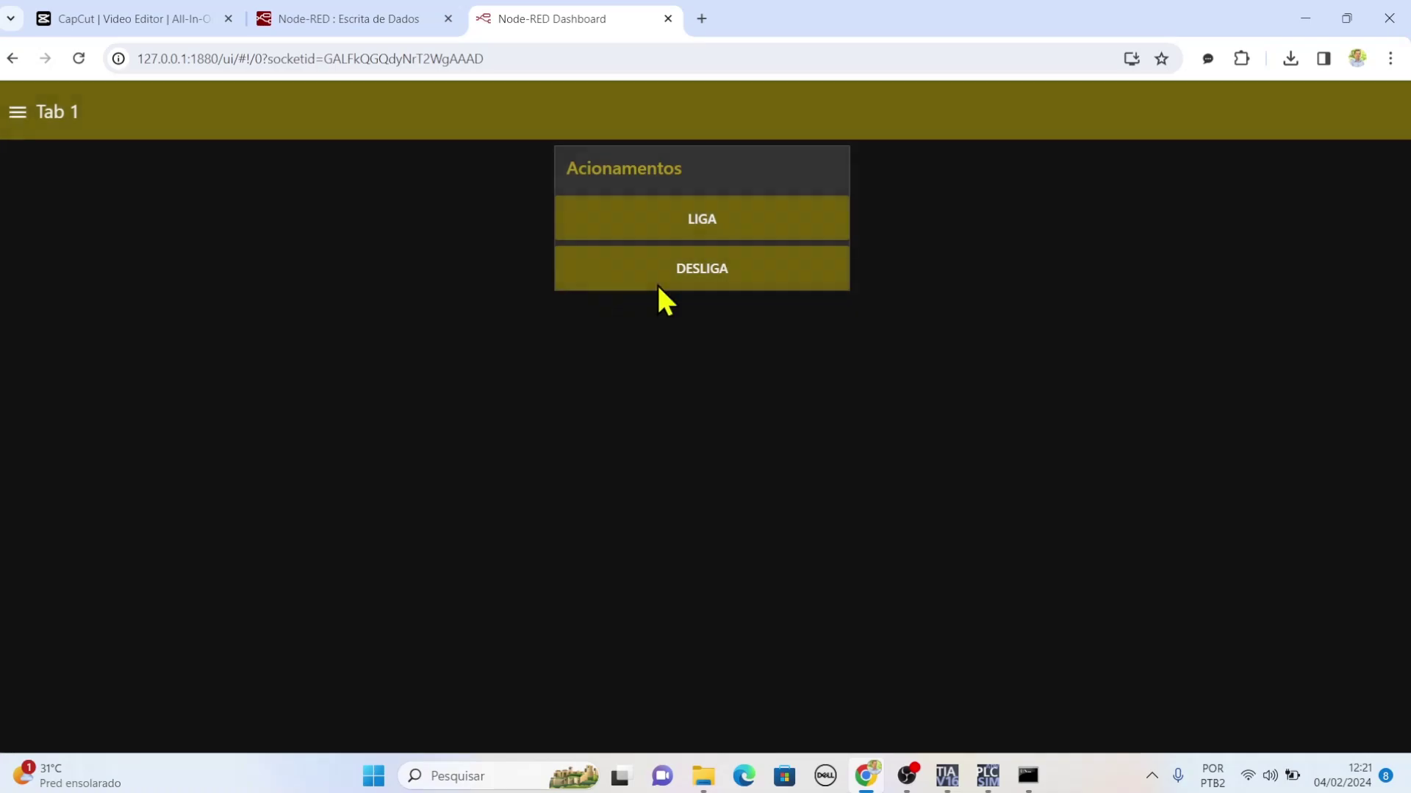
pyautogui.click(1347, 19)
# Switch to TIA Portal, expand and widen the project tree, and open Watch table_1
pyautogui.click(1014, 81)
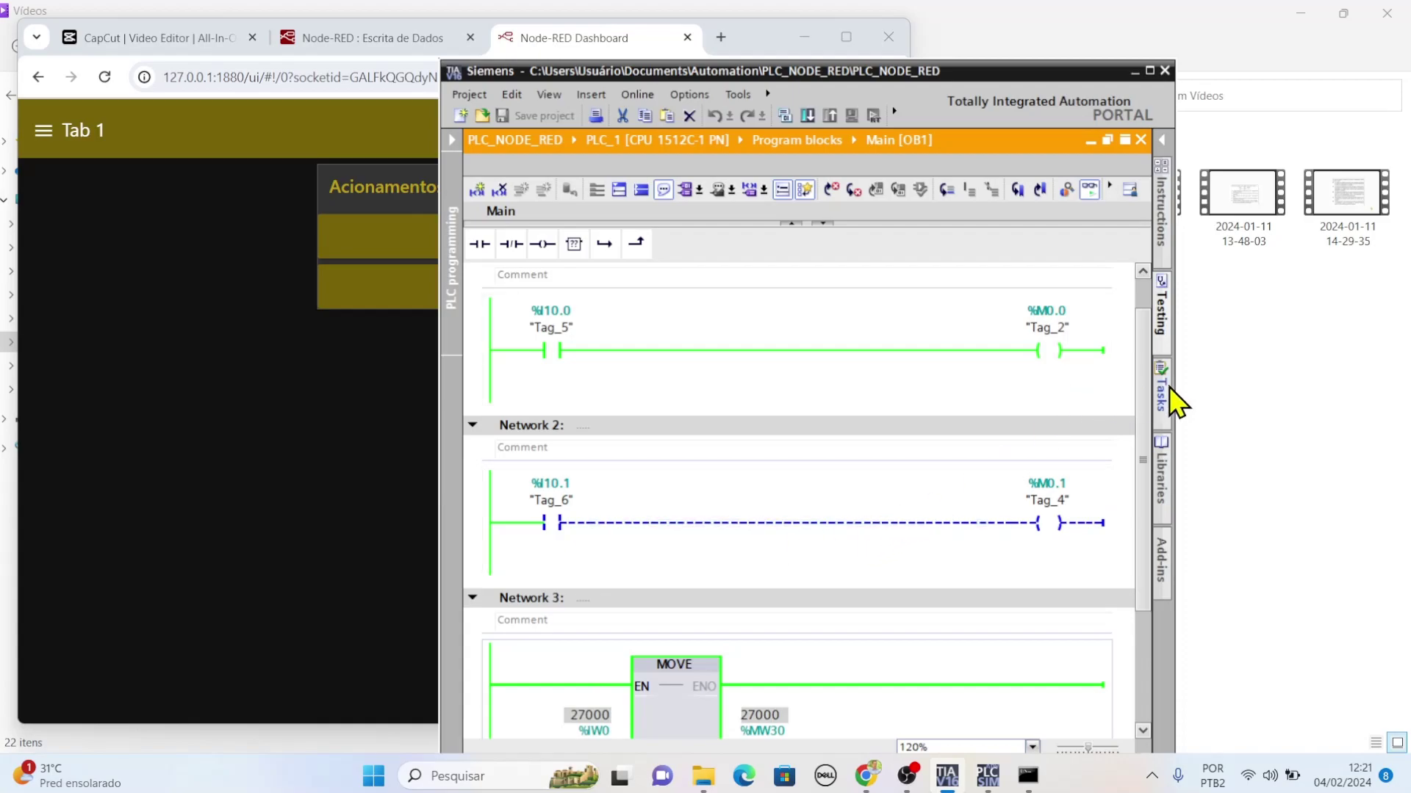
pyautogui.scroll(2, 1146, 382)
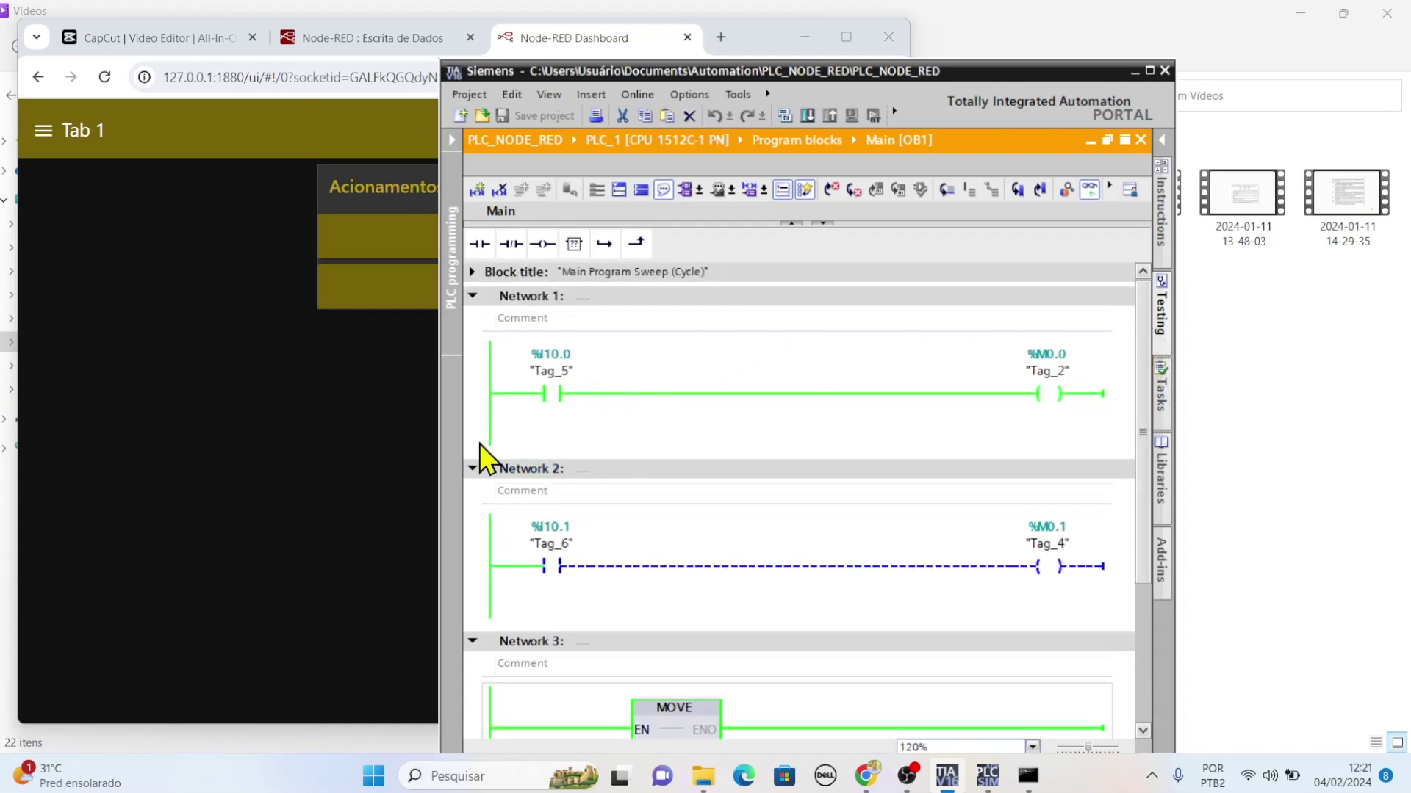
pyautogui.click(453, 142)
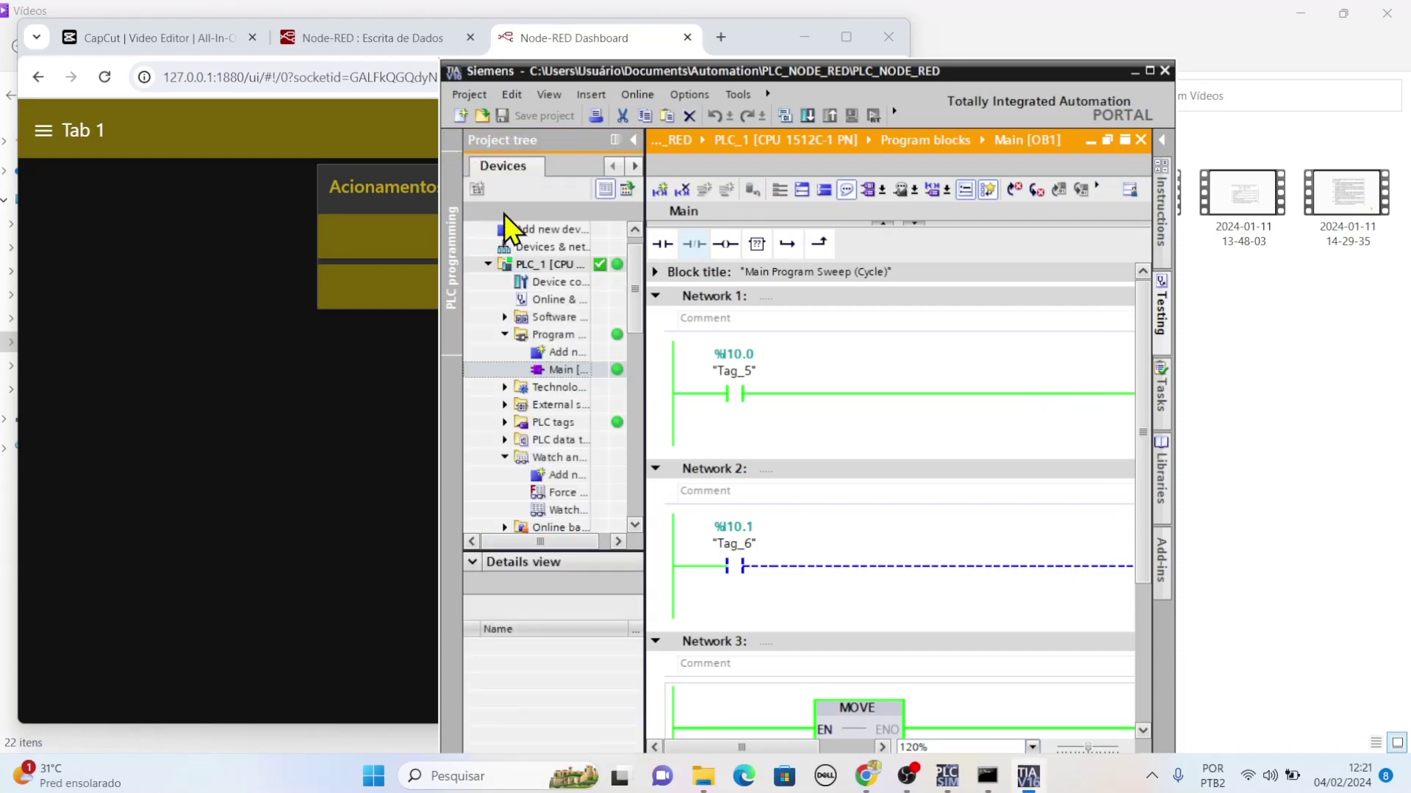
pyautogui.moveTo(645, 290); pyautogui.dragTo(757, 291)
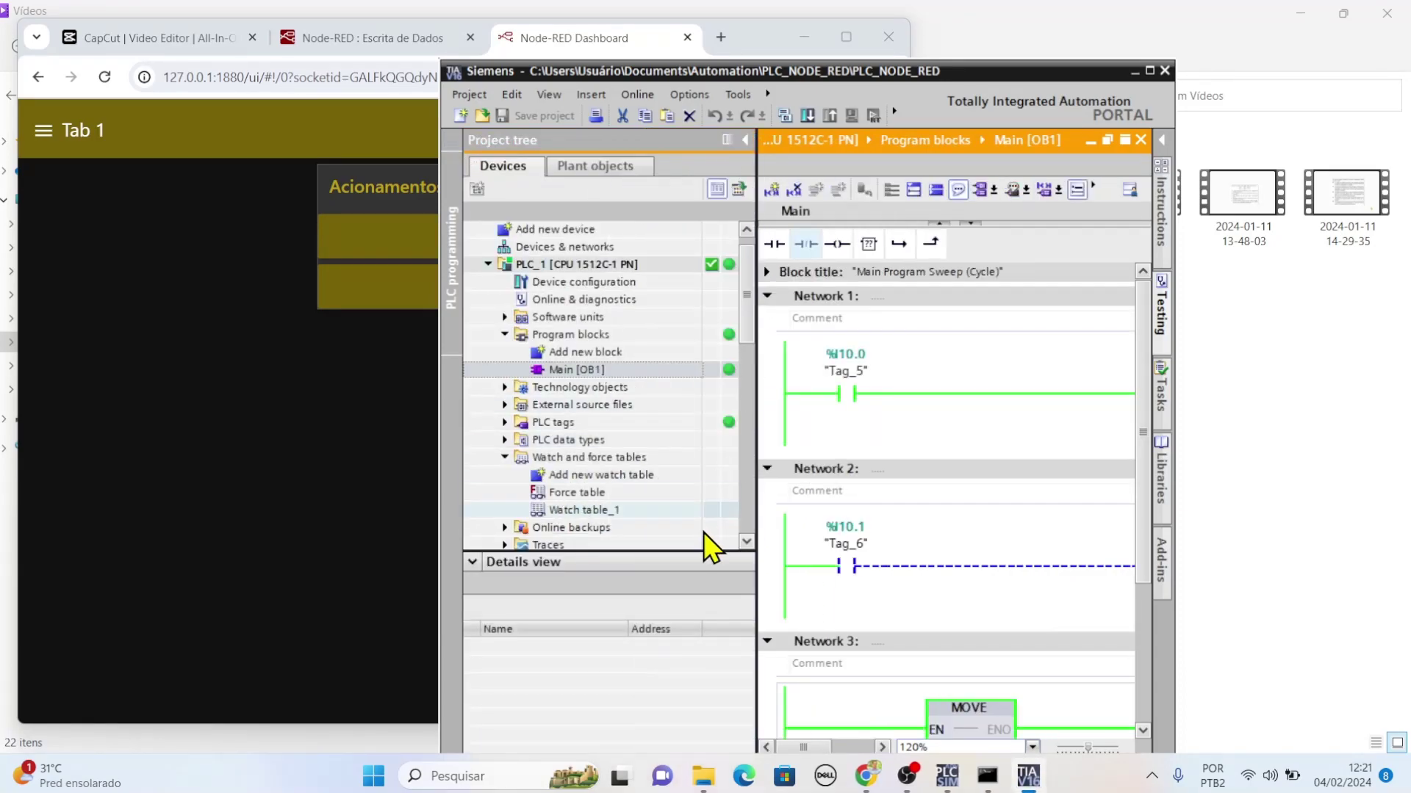
pyautogui.doubleClick(568, 512)
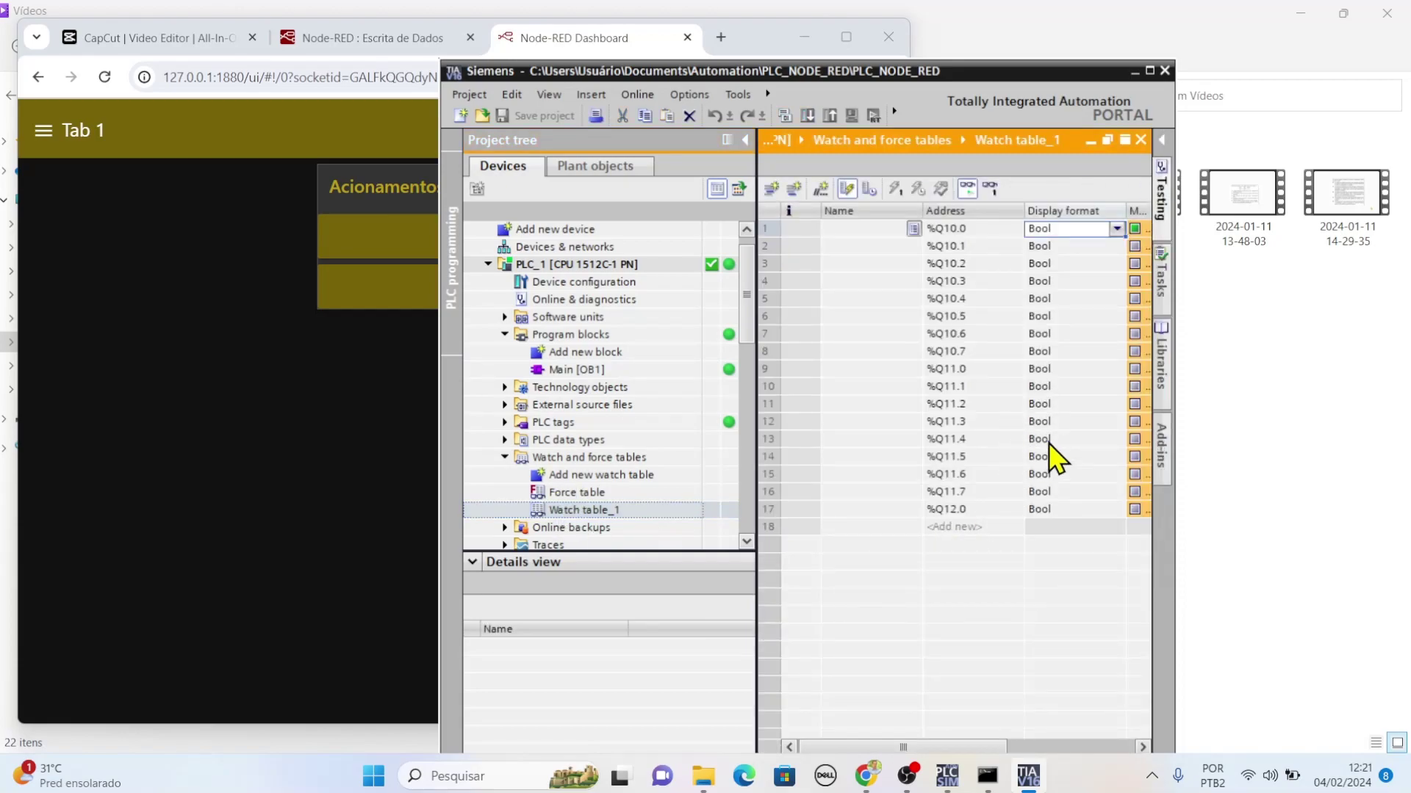
# Place the widened TIA Portal window below the dashboard buttons, trigger DESLIGA, and check the monitor value of %Q10.0
pyautogui.moveTo(779, 81); pyautogui.dragTo(544, 327)
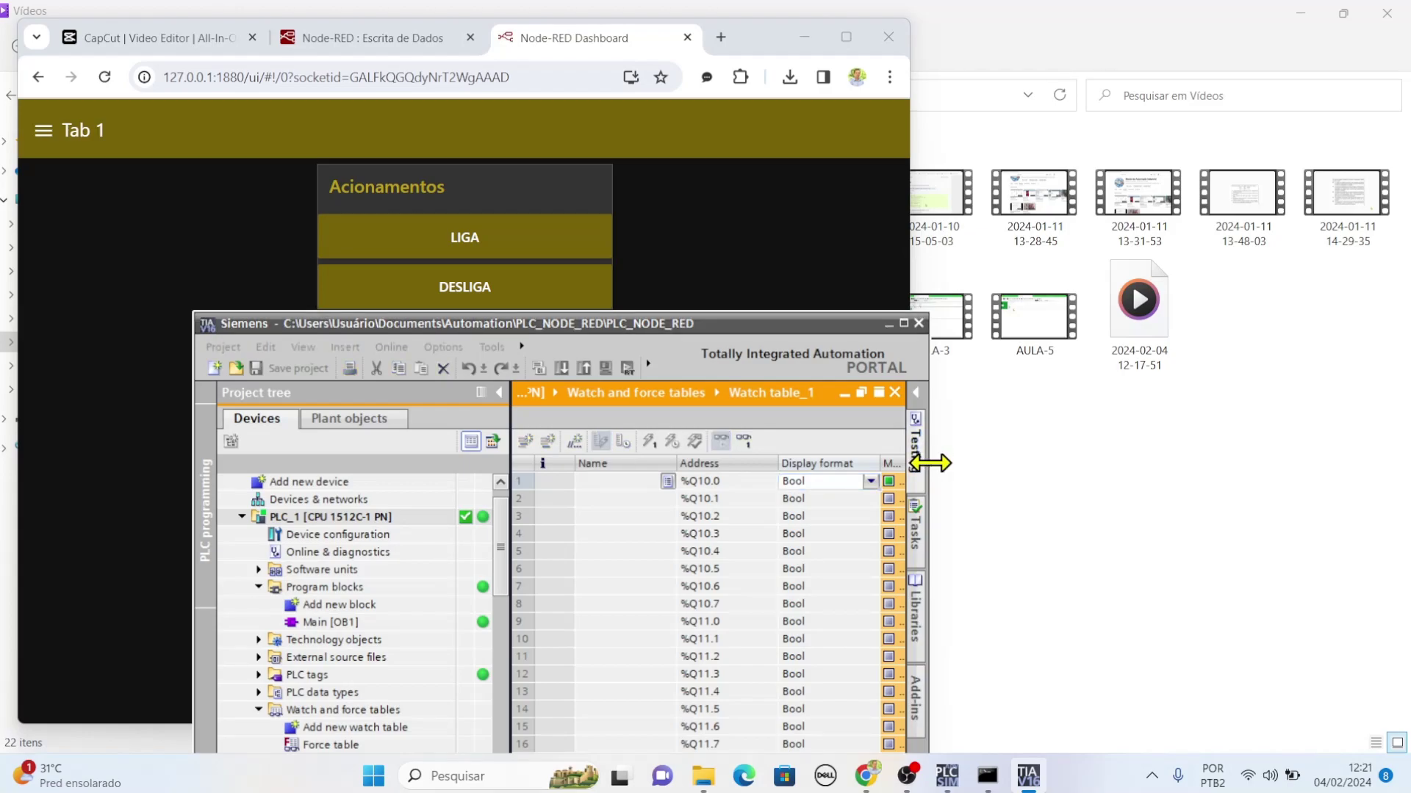
pyautogui.moveTo(928, 465); pyautogui.dragTo(1168, 465)
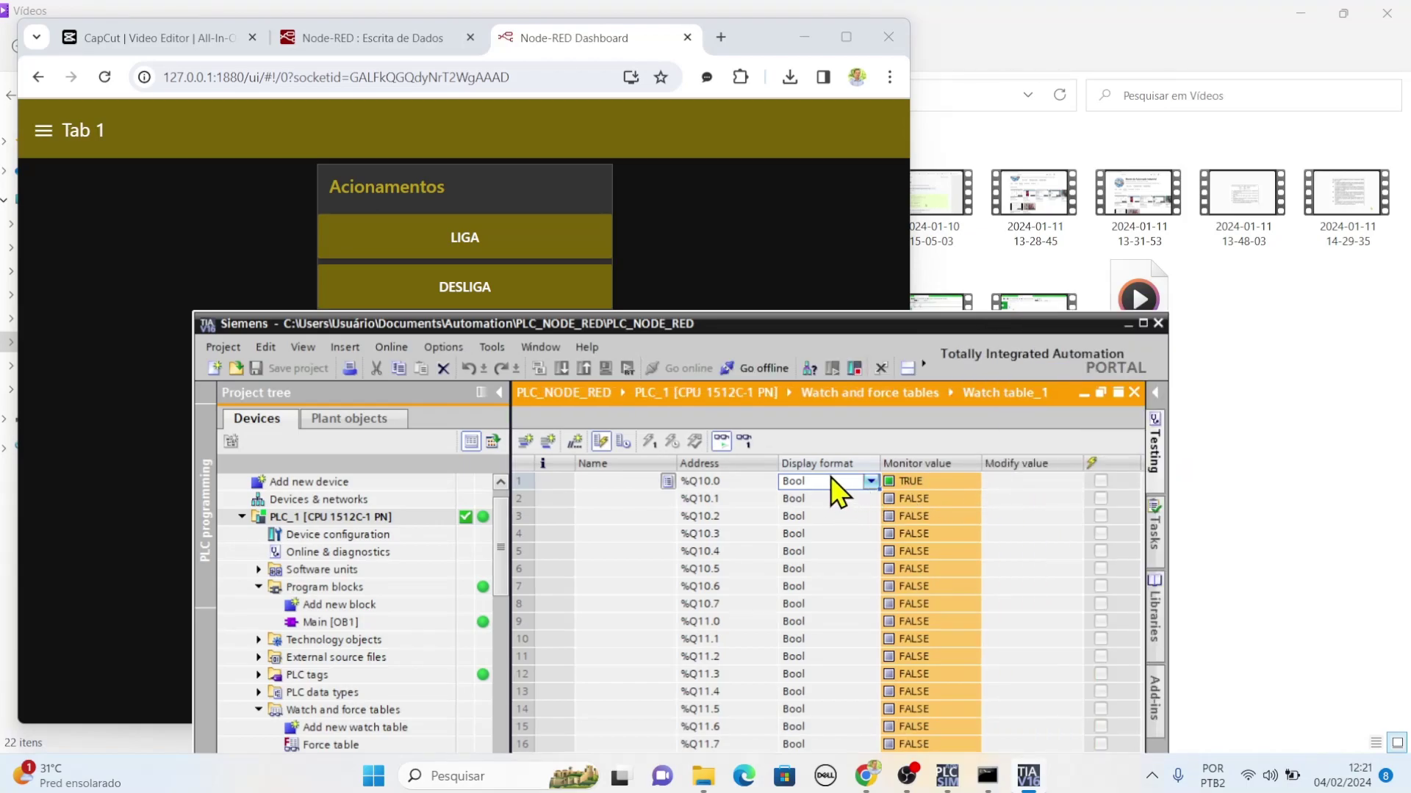
pyautogui.click(487, 291)
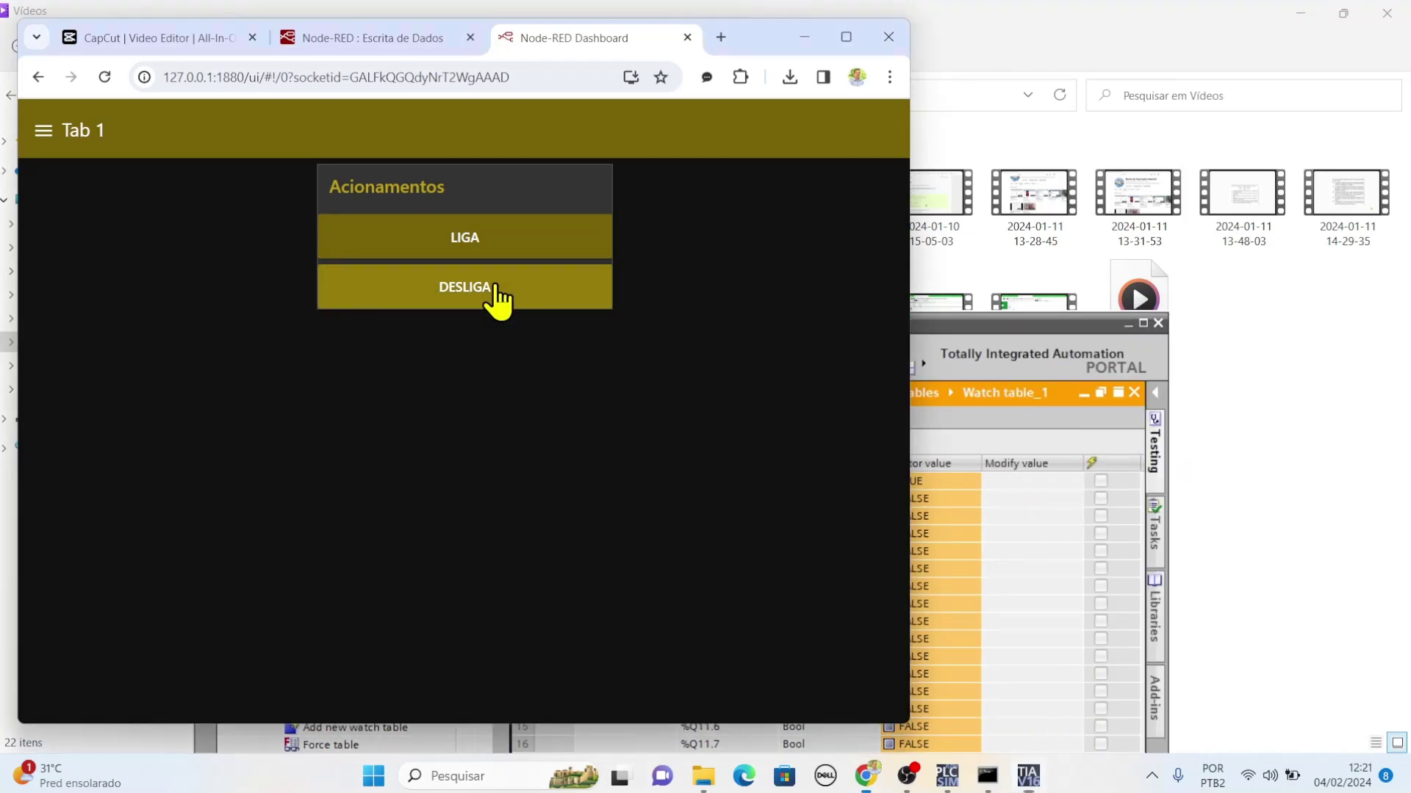
pyautogui.click(1016, 332)
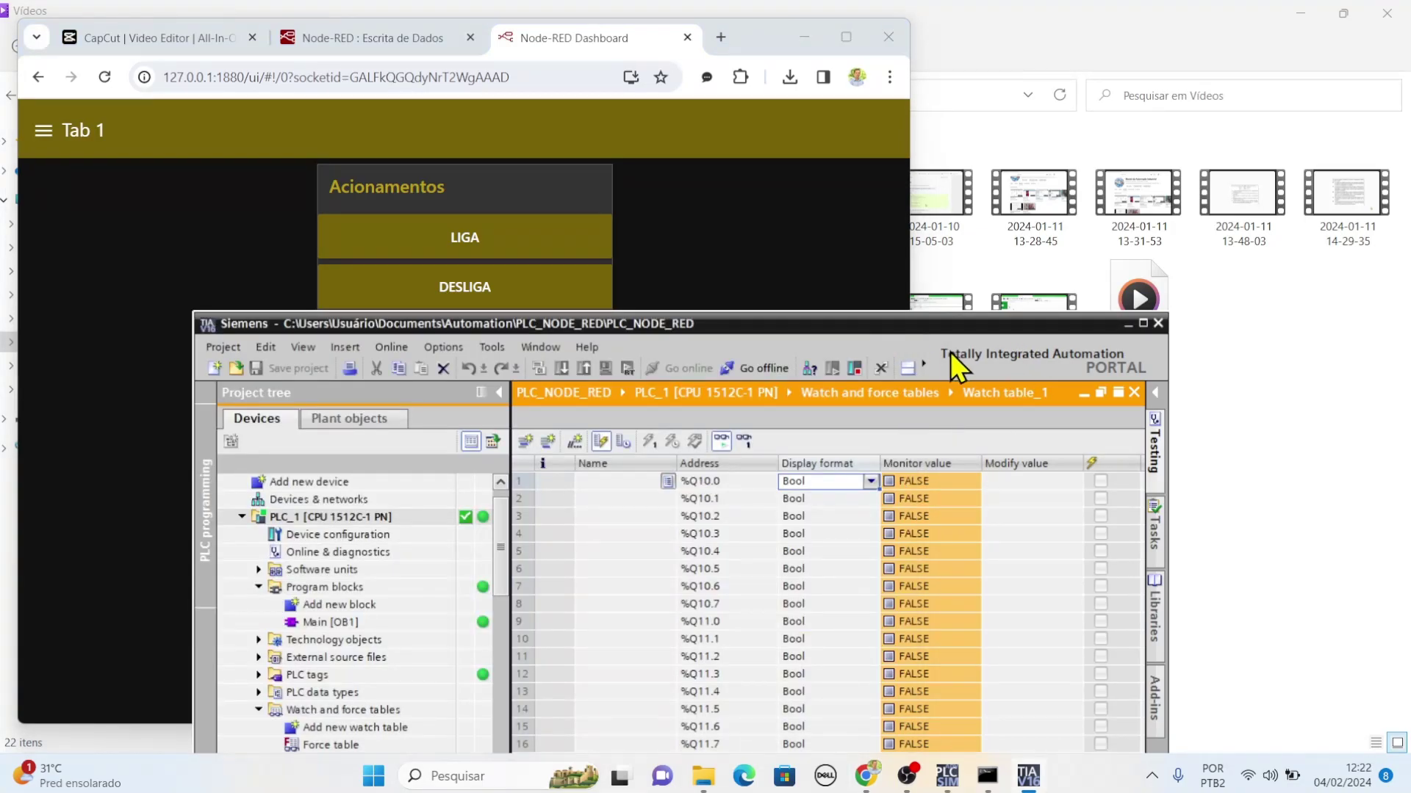
# Move the TIA Portal window aside and open Main [OB1] to inspect Network 1
pyautogui.moveTo(907, 322); pyautogui.dragTo(1065, 309)
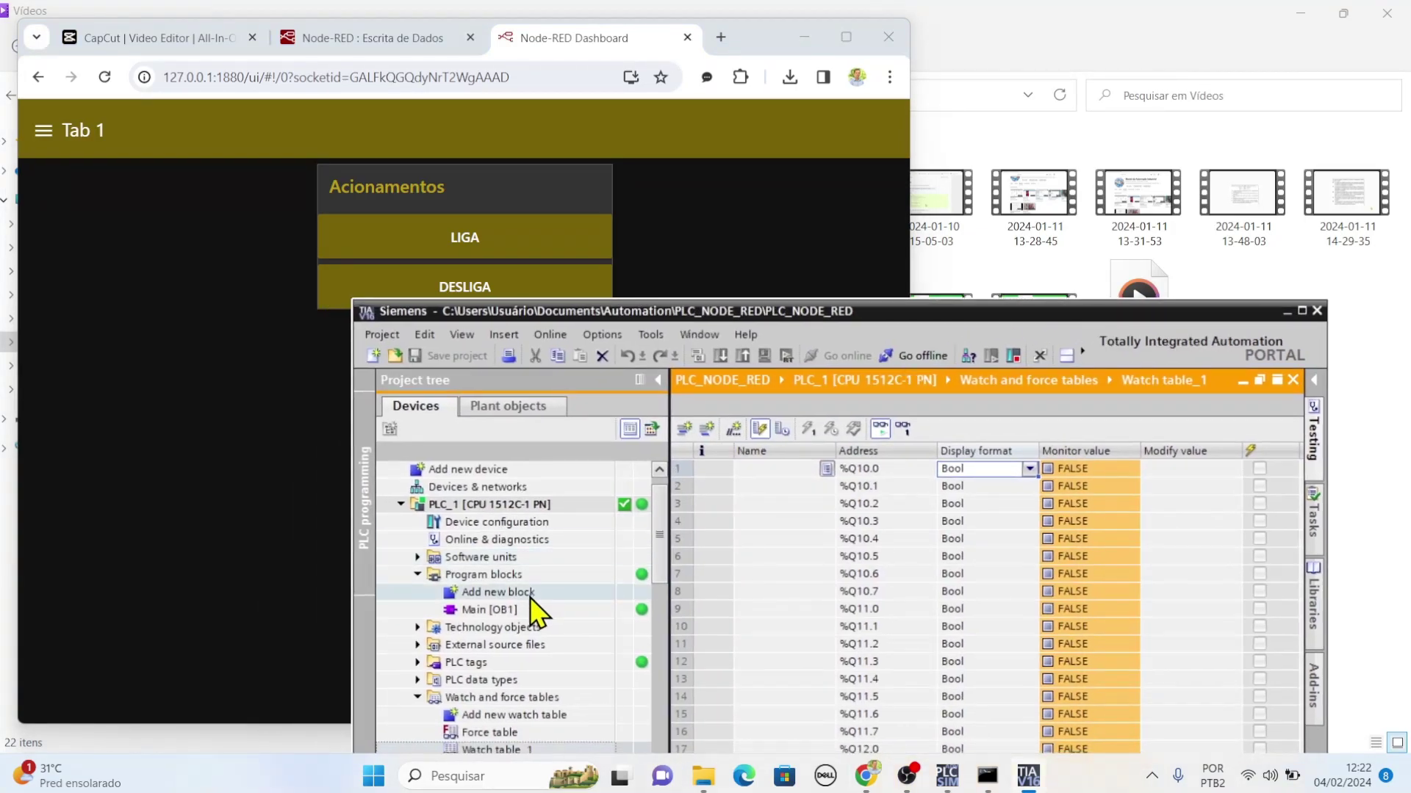
pyautogui.click(526, 607)
pyautogui.doubleClick(526, 607)
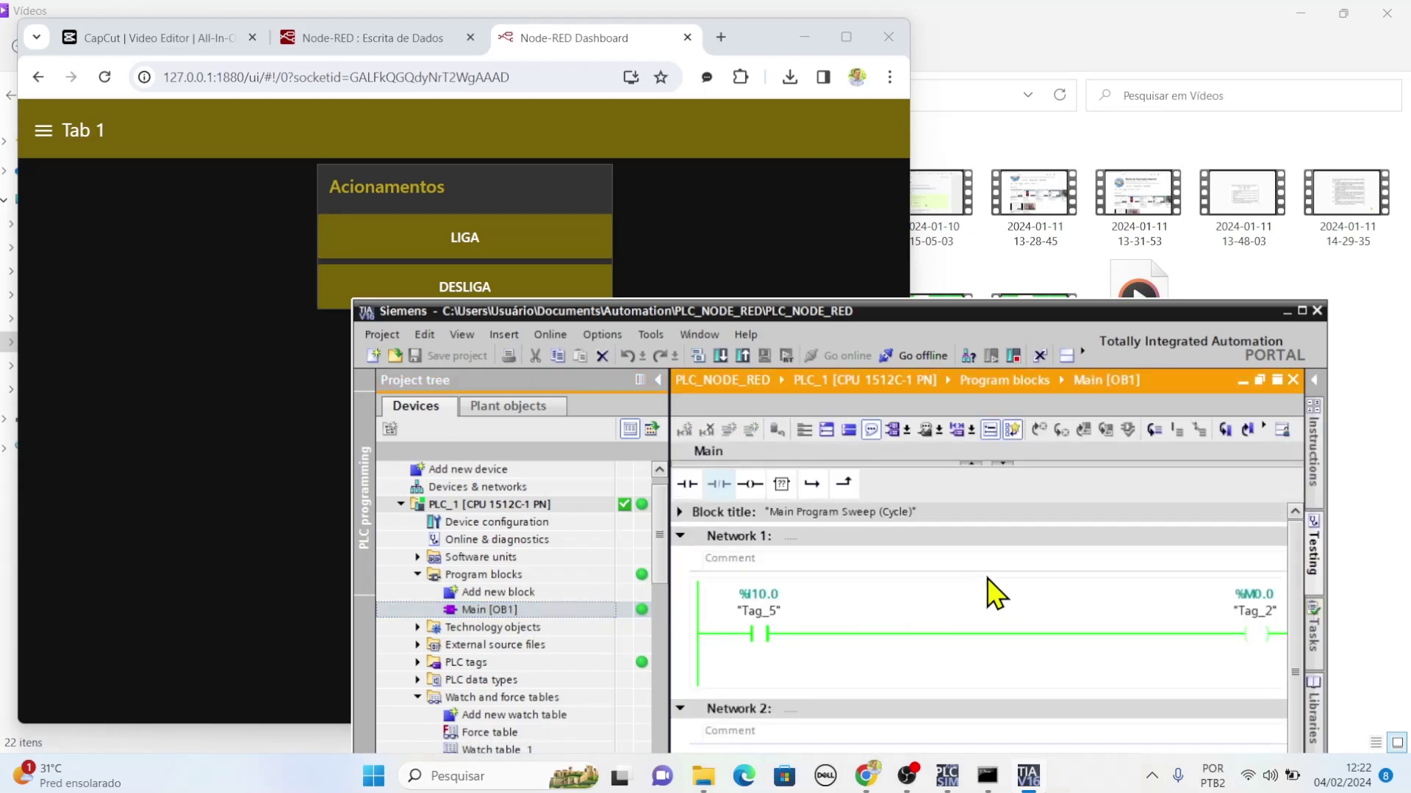
pyautogui.moveTo(1300, 612)
pyautogui.mouseDown()
pyautogui.moveTo(1299, 702)
pyautogui.moveTo(1298, 605)
pyautogui.moveTo(1290, 695)
pyautogui.moveTo(1298, 616)
pyautogui.moveTo(1287, 669)
pyautogui.moveTo(1302, 586)
pyautogui.mouseUp()
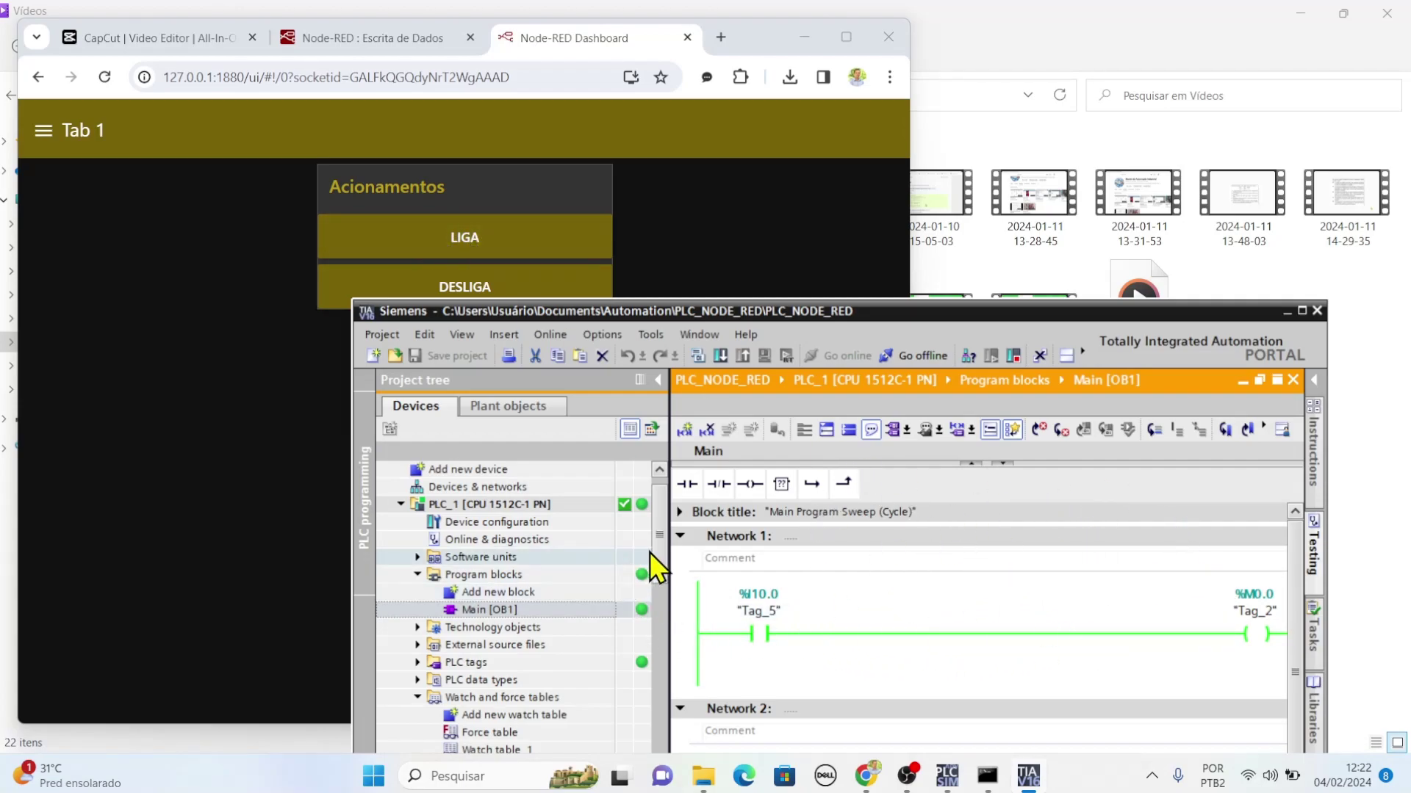
# Reopen Watch table_1 and trigger LIGA followed by DESLIGA on the dashboard while monitoring %Q10.0
pyautogui.scroll(-3, 658, 558)
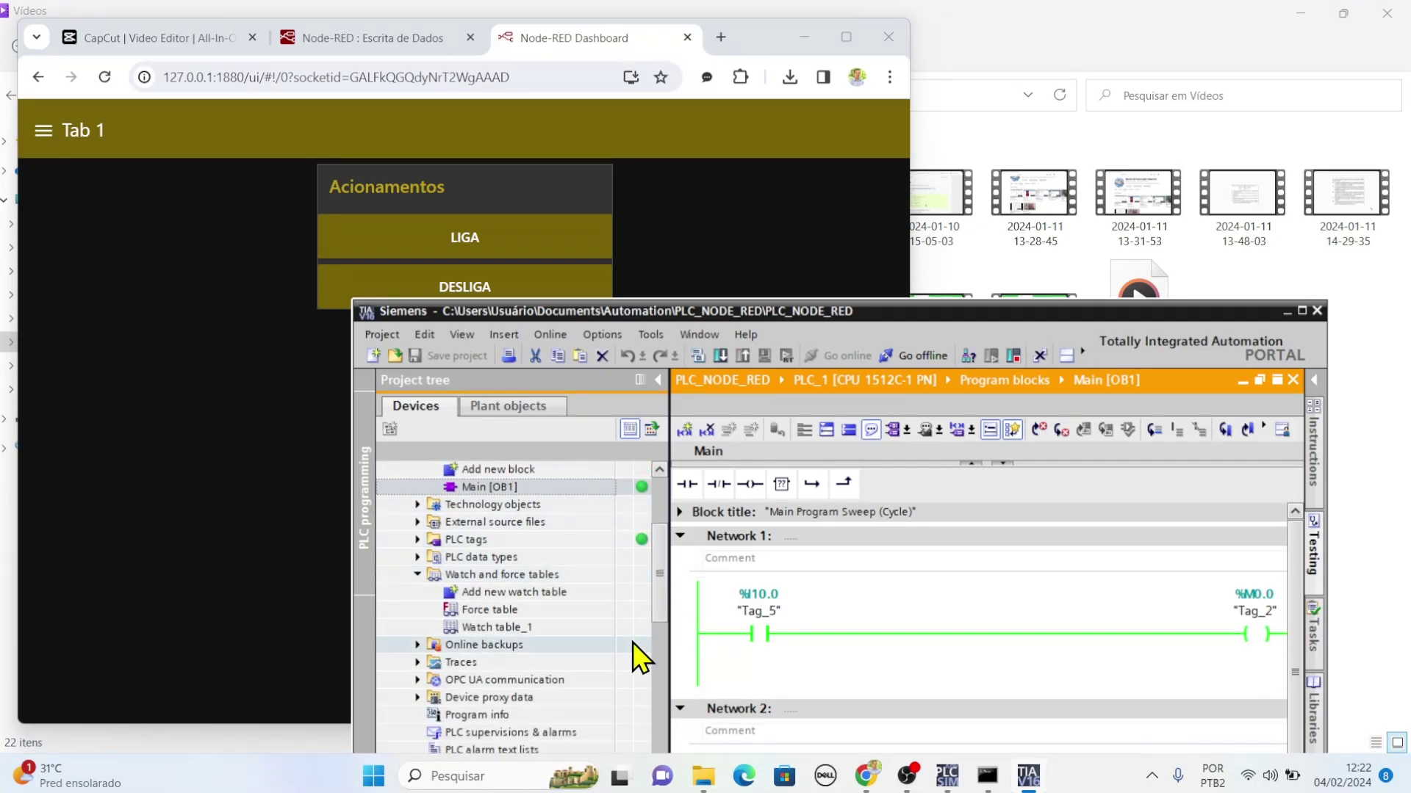
pyautogui.doubleClick(532, 629)
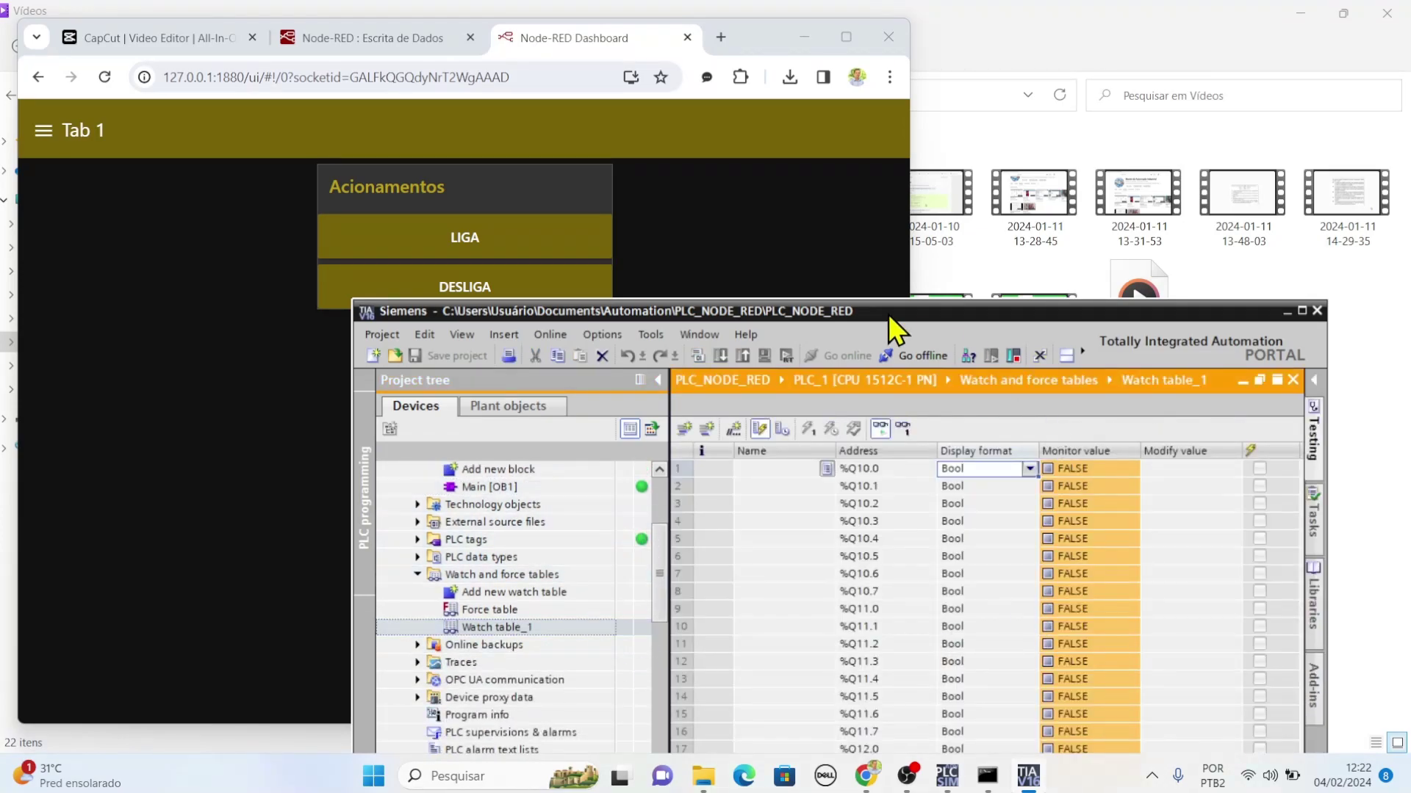
pyautogui.moveTo(870, 306); pyautogui.dragTo(847, 341)
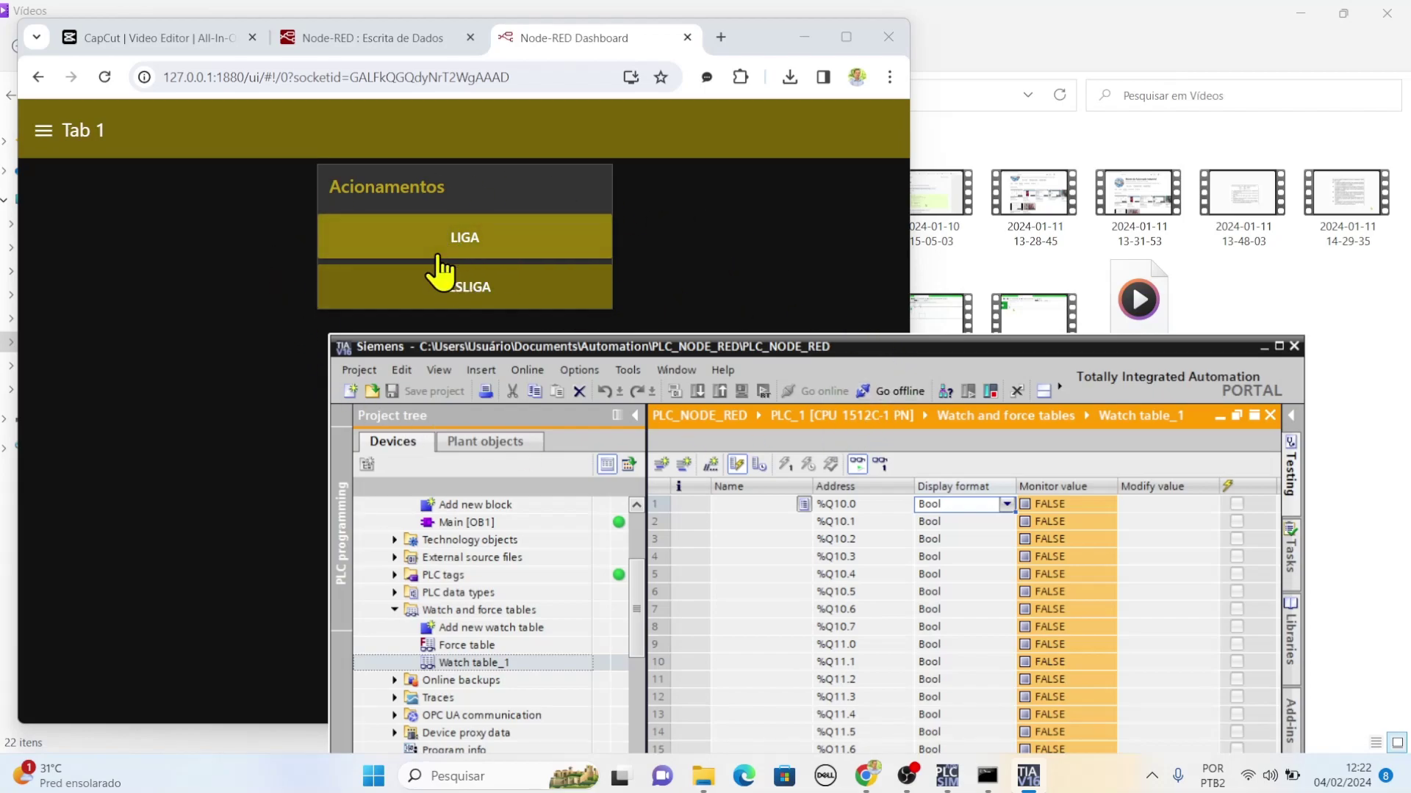
pyautogui.click(529, 249)
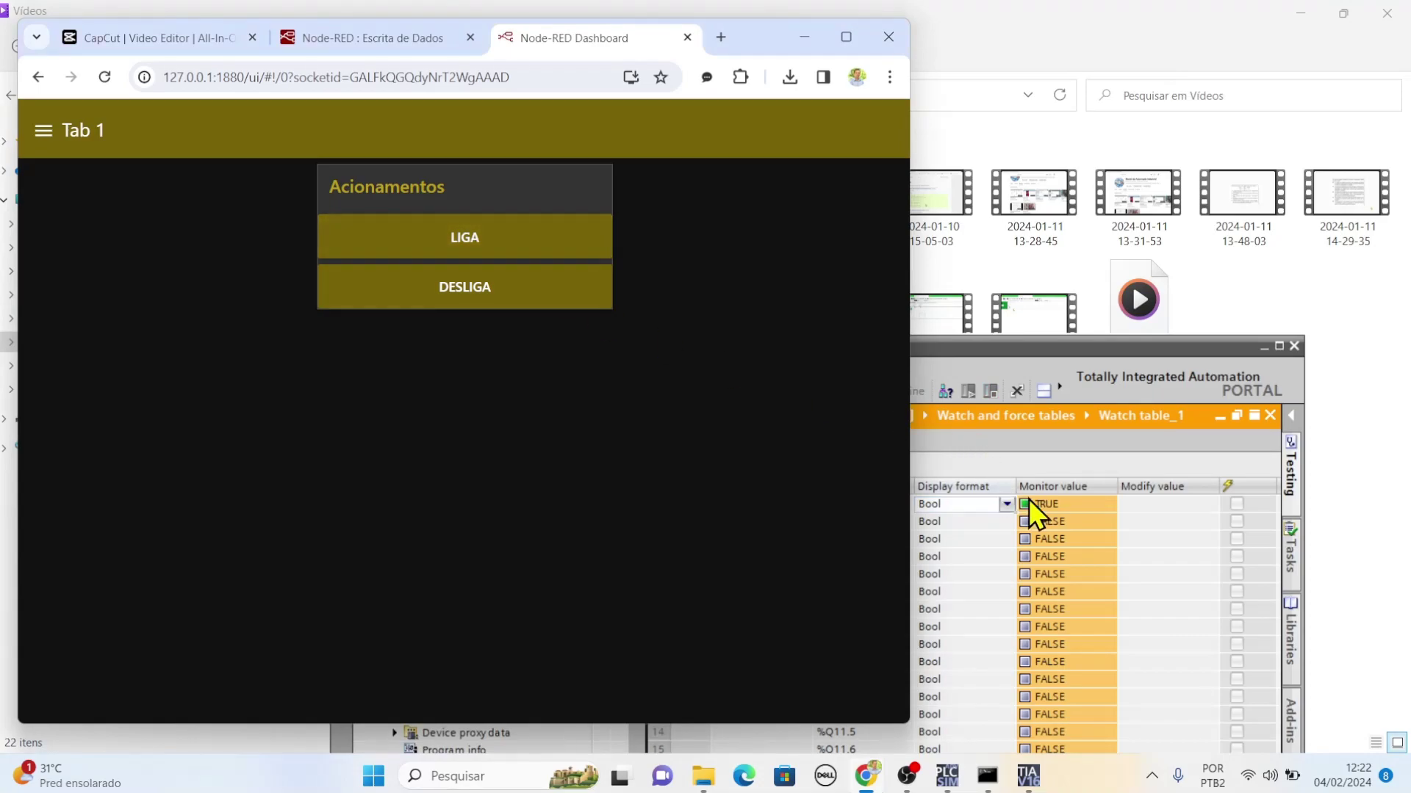
pyautogui.click(488, 294)
# View the Escrita de Dados flow, return to the dashboard, and open the Analógica chart on Tab 2
pyautogui.click(393, 40)
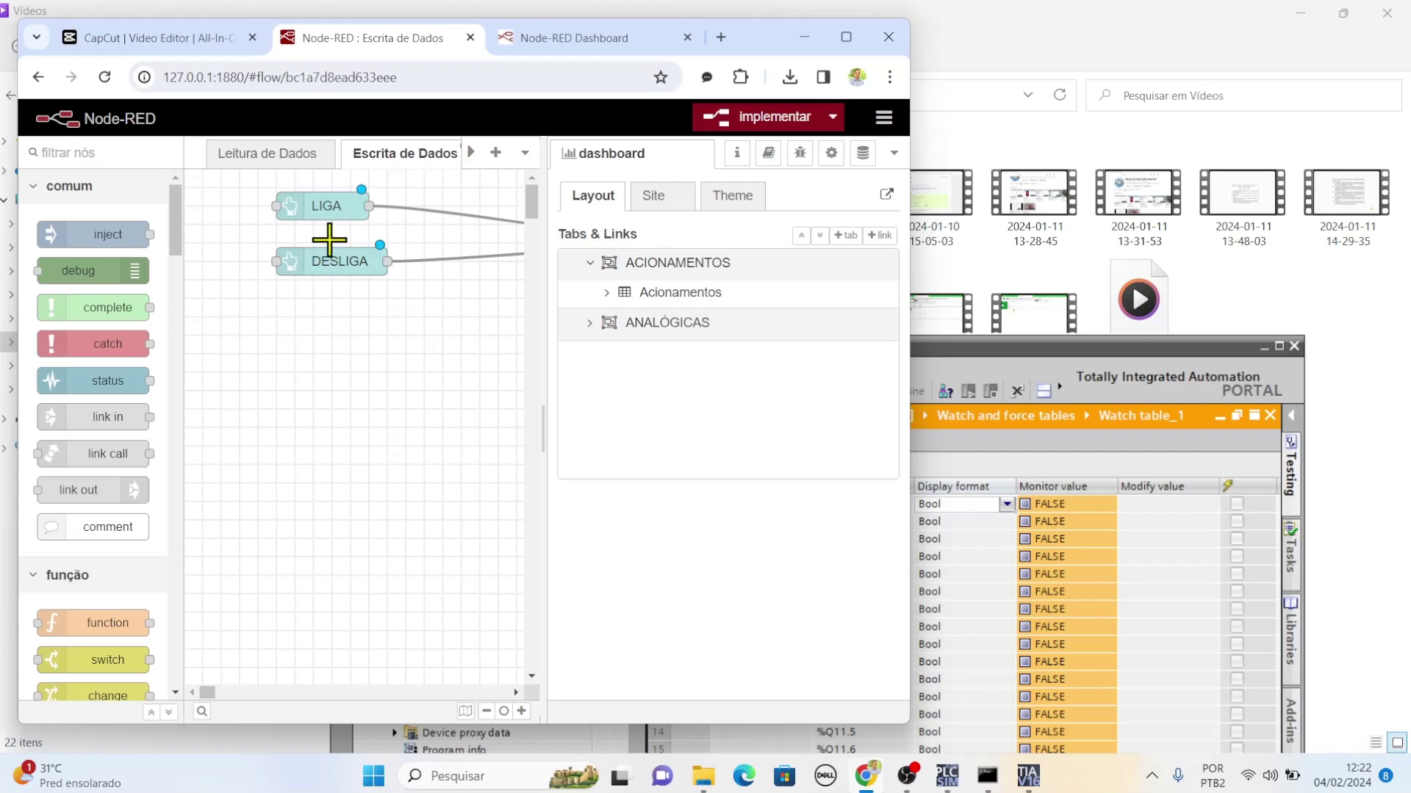
pyautogui.click(536, 41)
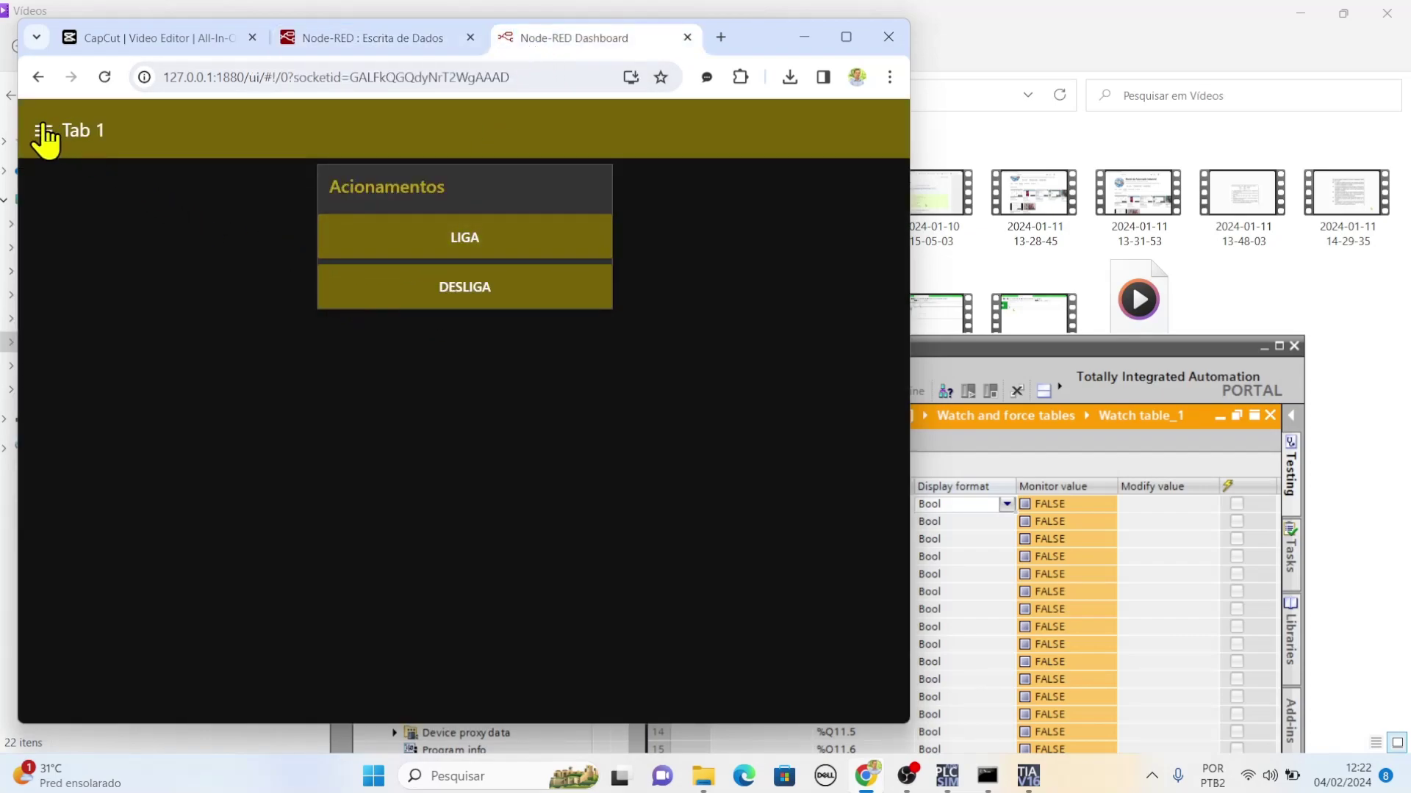
pyautogui.click(43, 131)
pyautogui.click(87, 232)
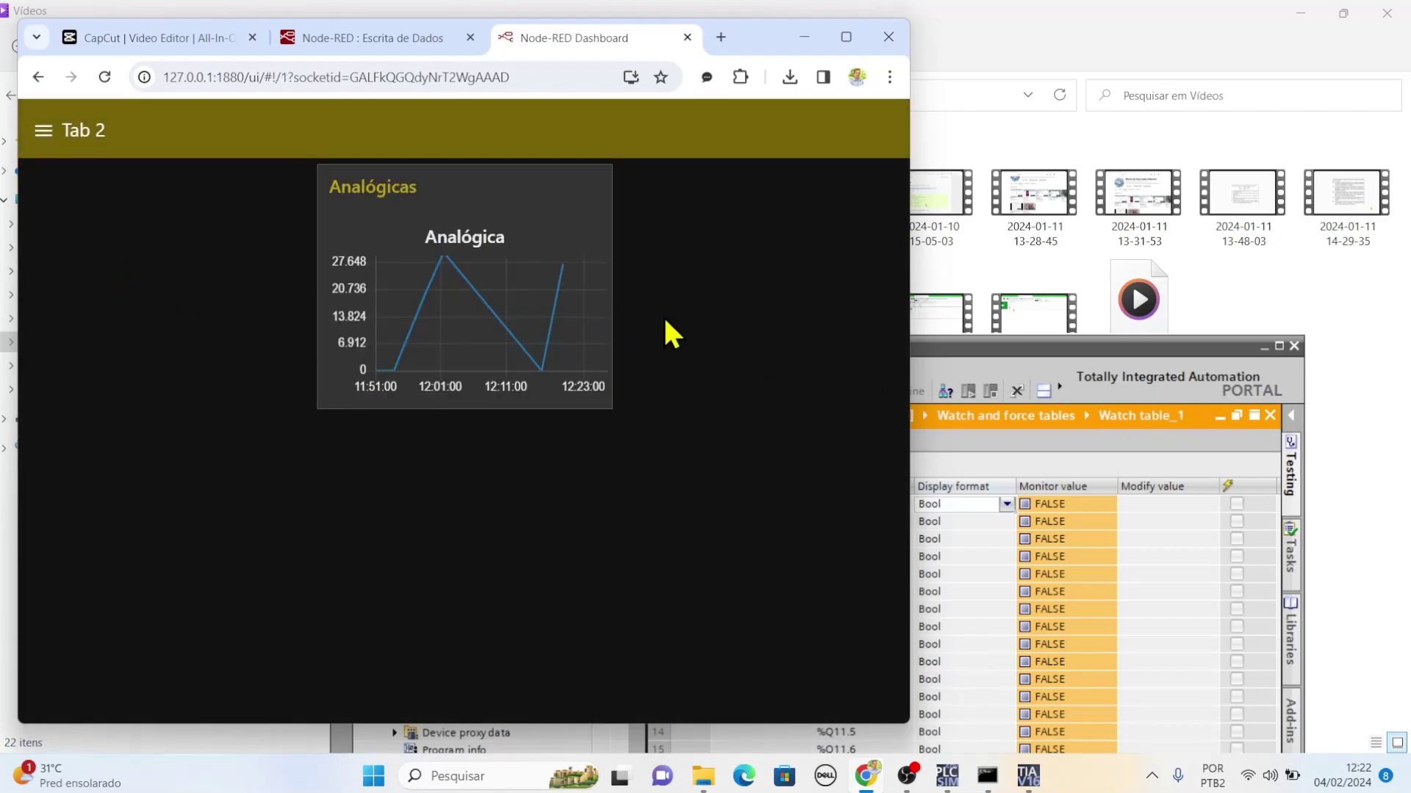
# Switch to TIA Portal and reopen the Main [OB1] program block from the project tree
pyautogui.click(1084, 346)
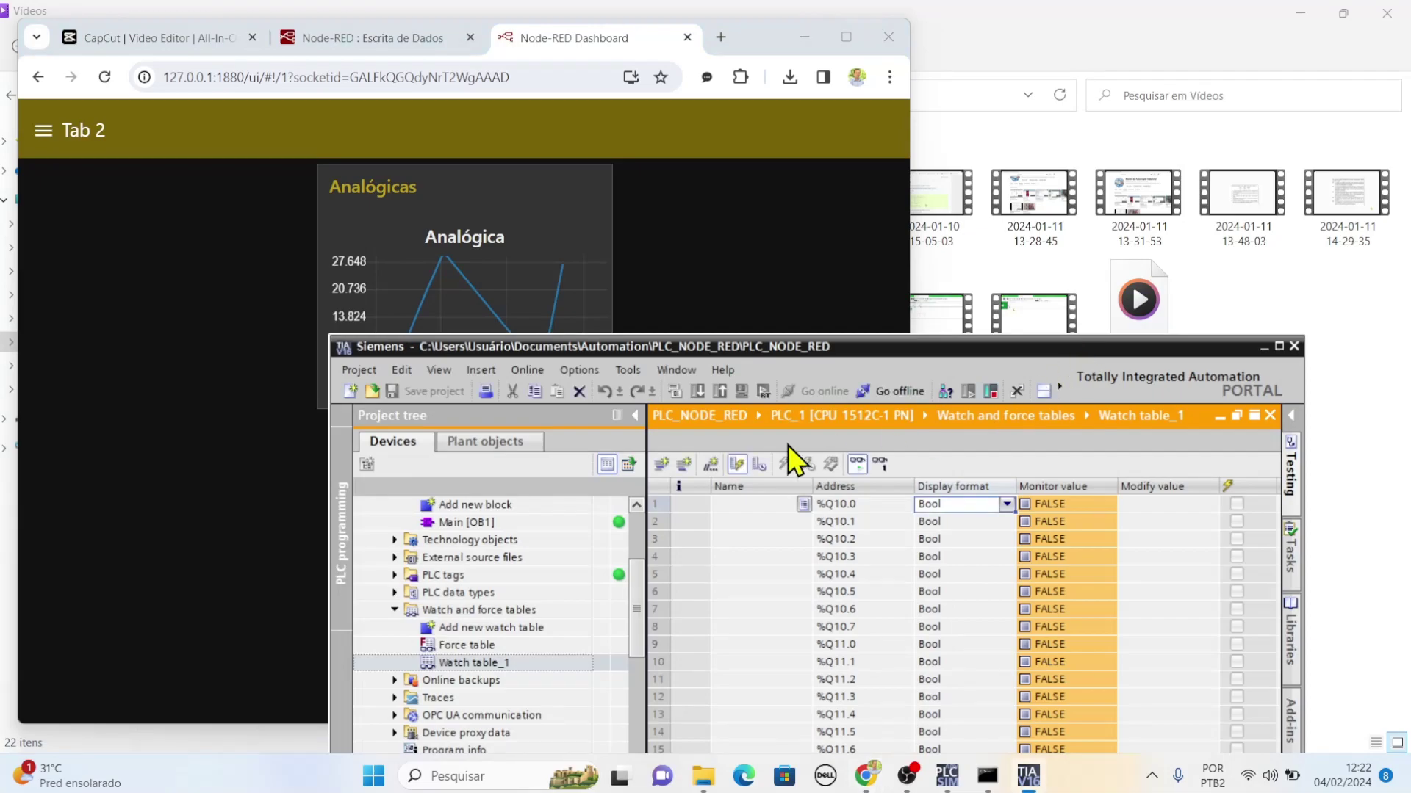
pyautogui.scroll(3, 638, 599)
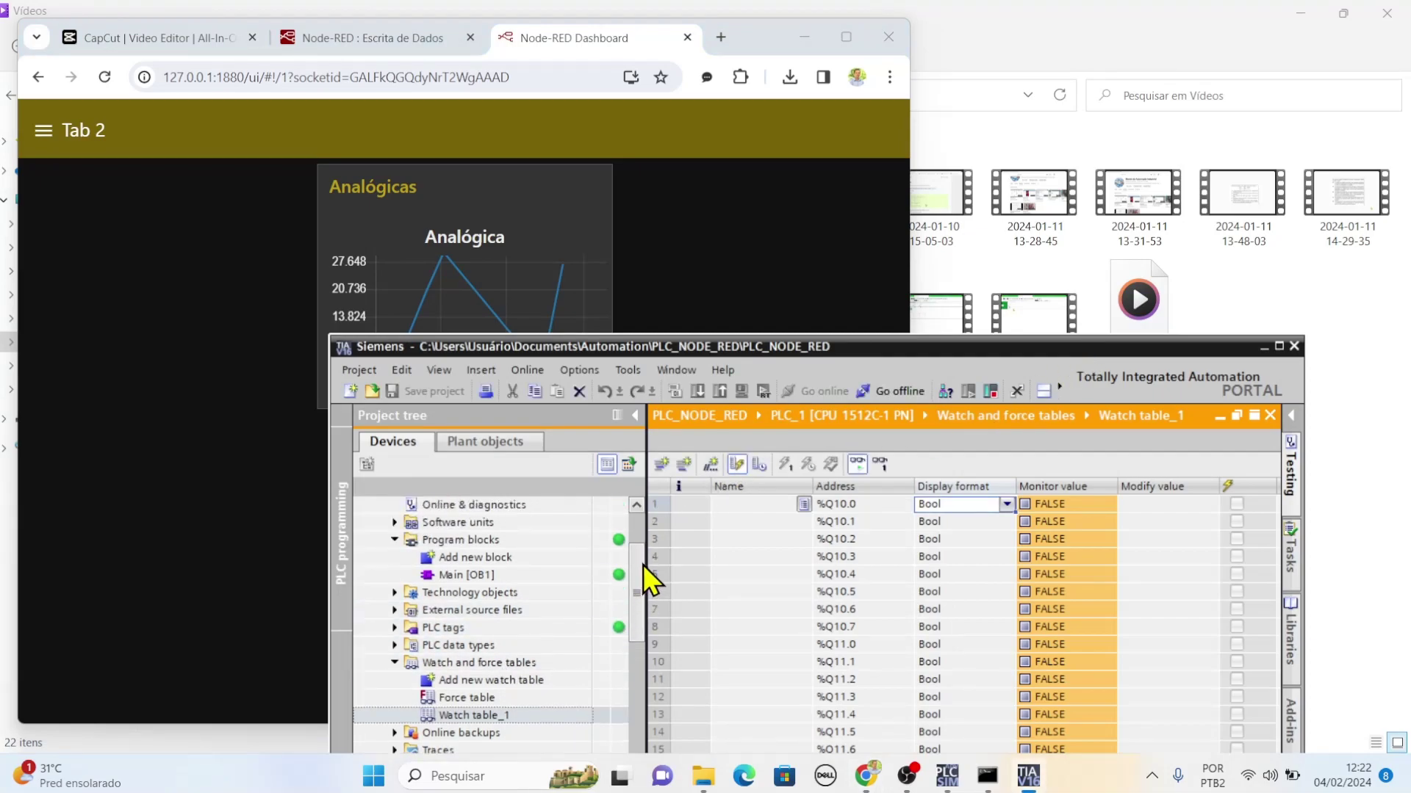
pyautogui.doubleClick(479, 645)
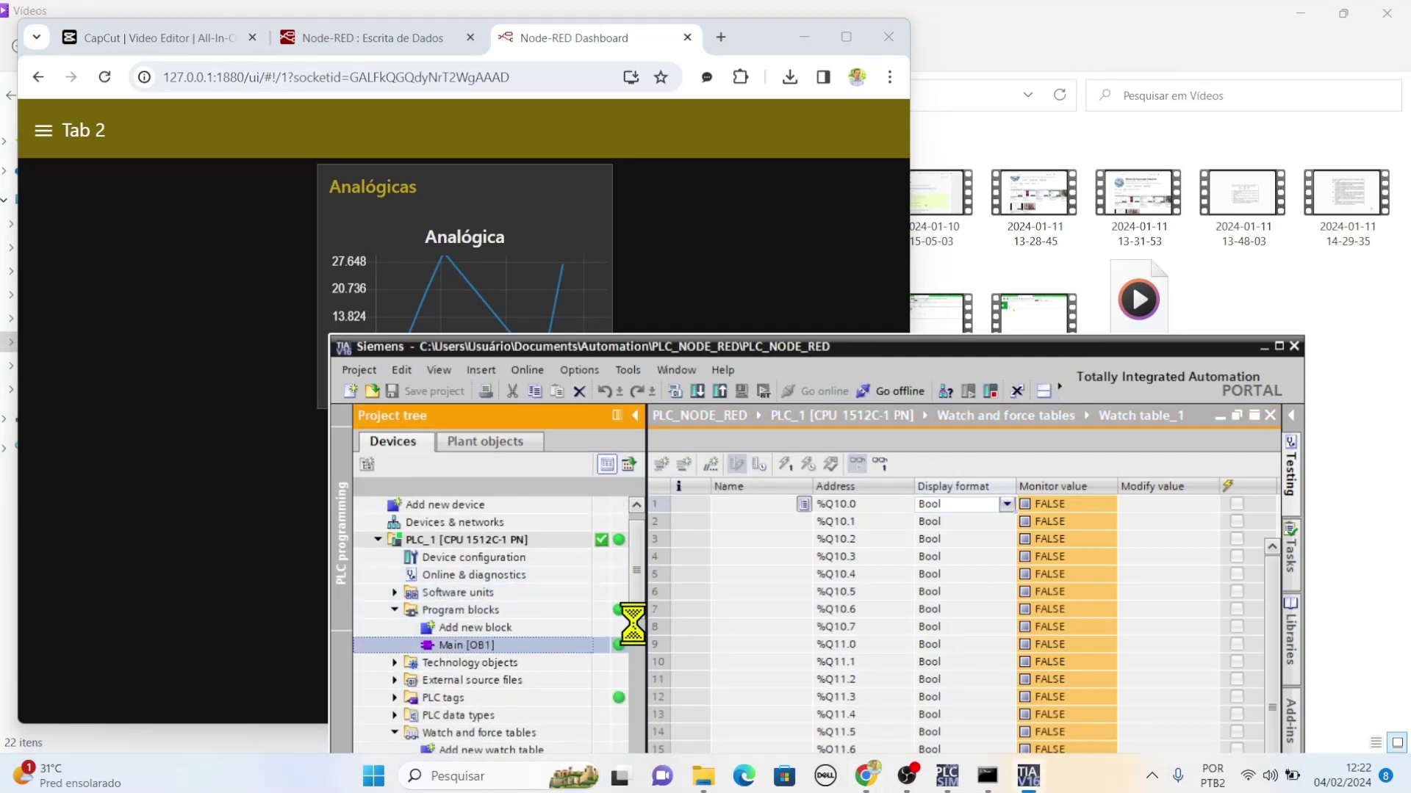
# Modify the %IW0 "Tag_8" input of the Network 3 MOVE block to 5000 using the DEC+/- format
pyautogui.moveTo(1275, 649); pyautogui.dragTo(1271, 767)
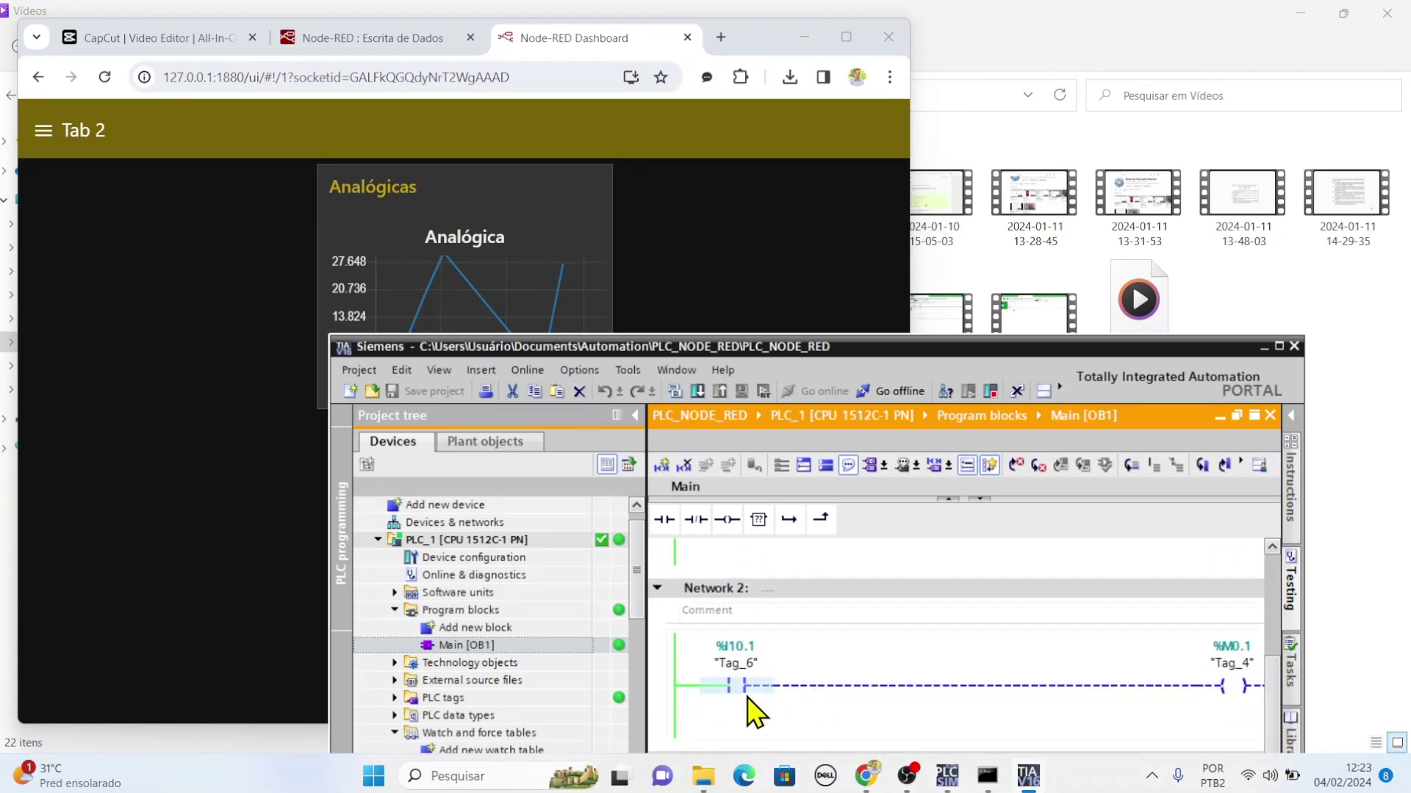
pyautogui.moveTo(1277, 679); pyautogui.dragTo(1281, 730)
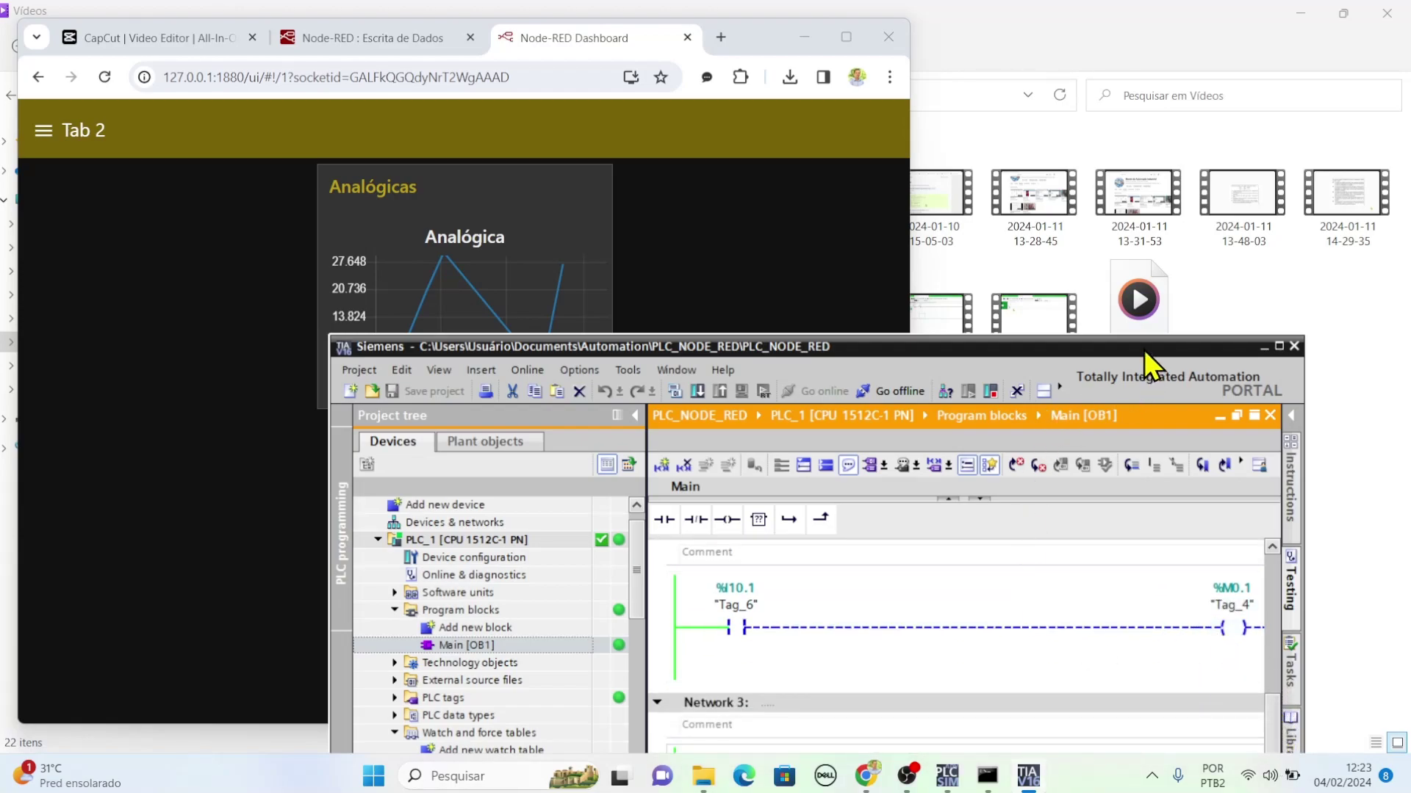
pyautogui.moveTo(1144, 351); pyautogui.dragTo(1144, 205)
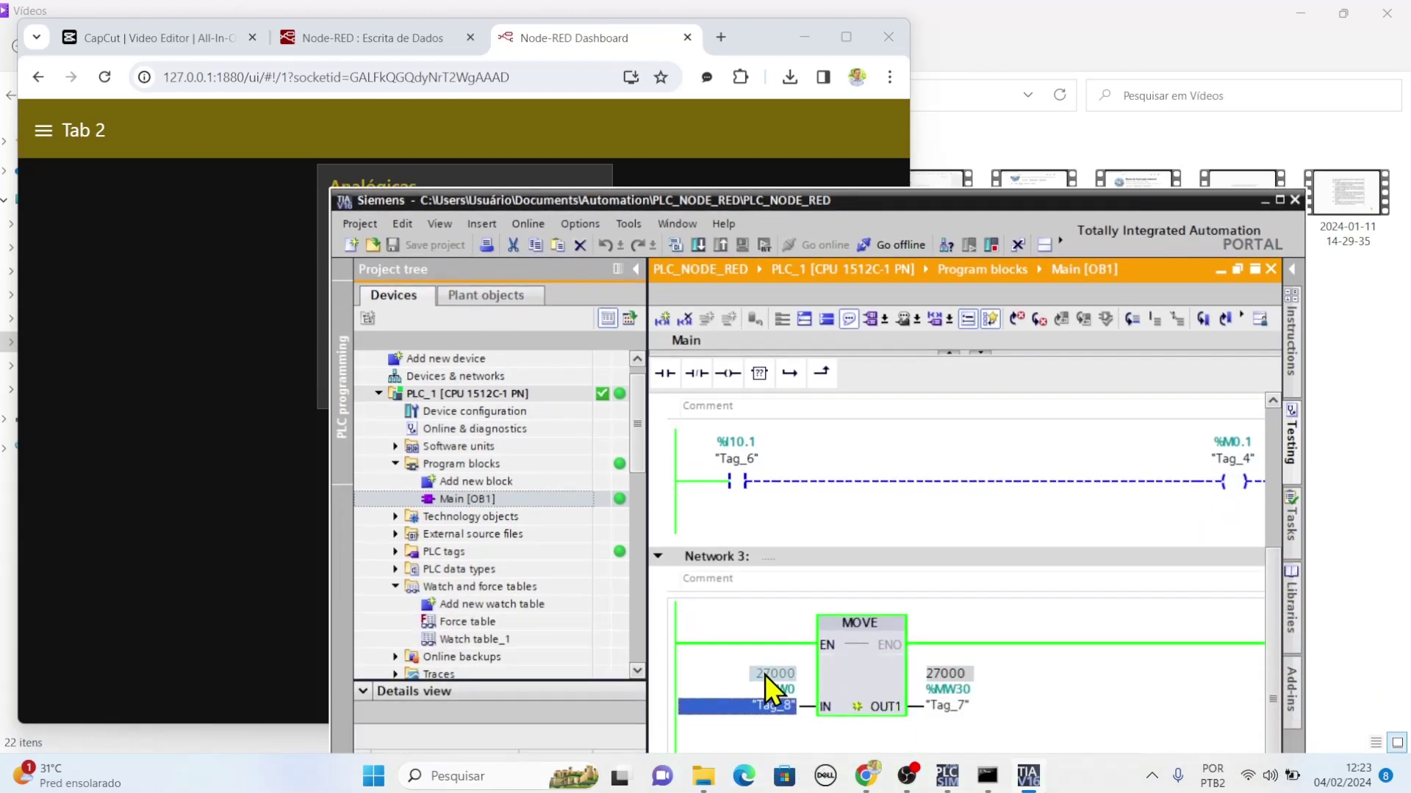
pyautogui.hotkey('ctrl', 'shift', '2')
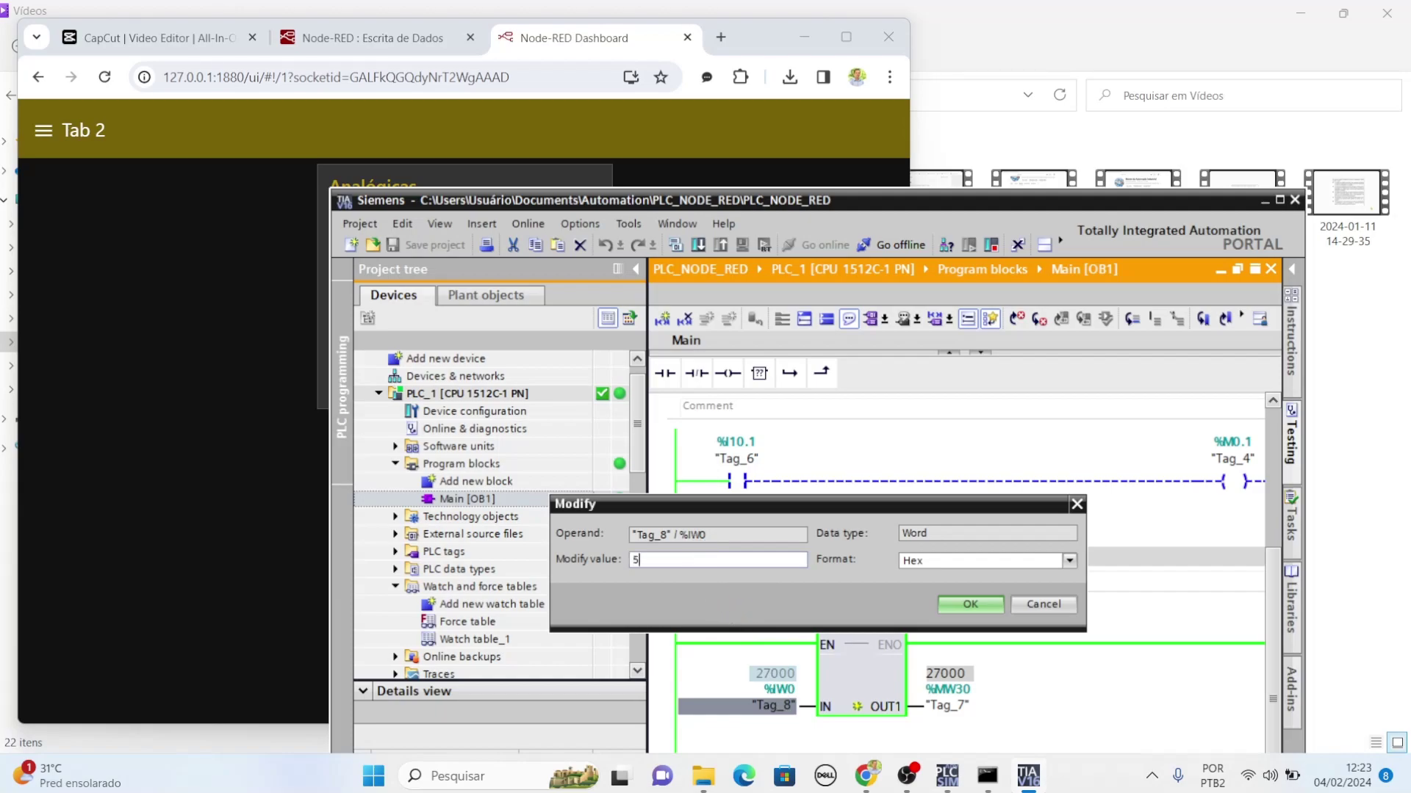
pyautogui.click(985, 562)
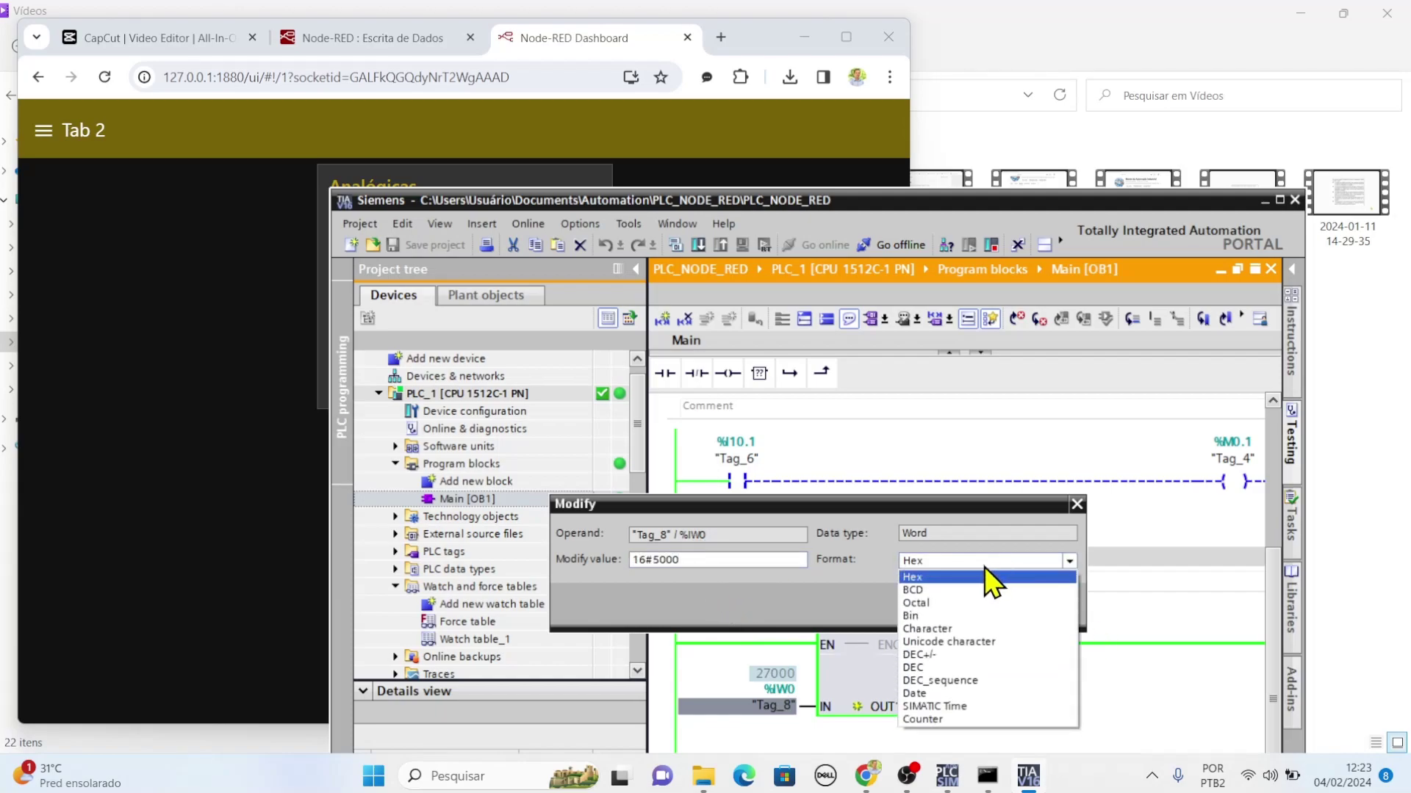
pyautogui.click(933, 655)
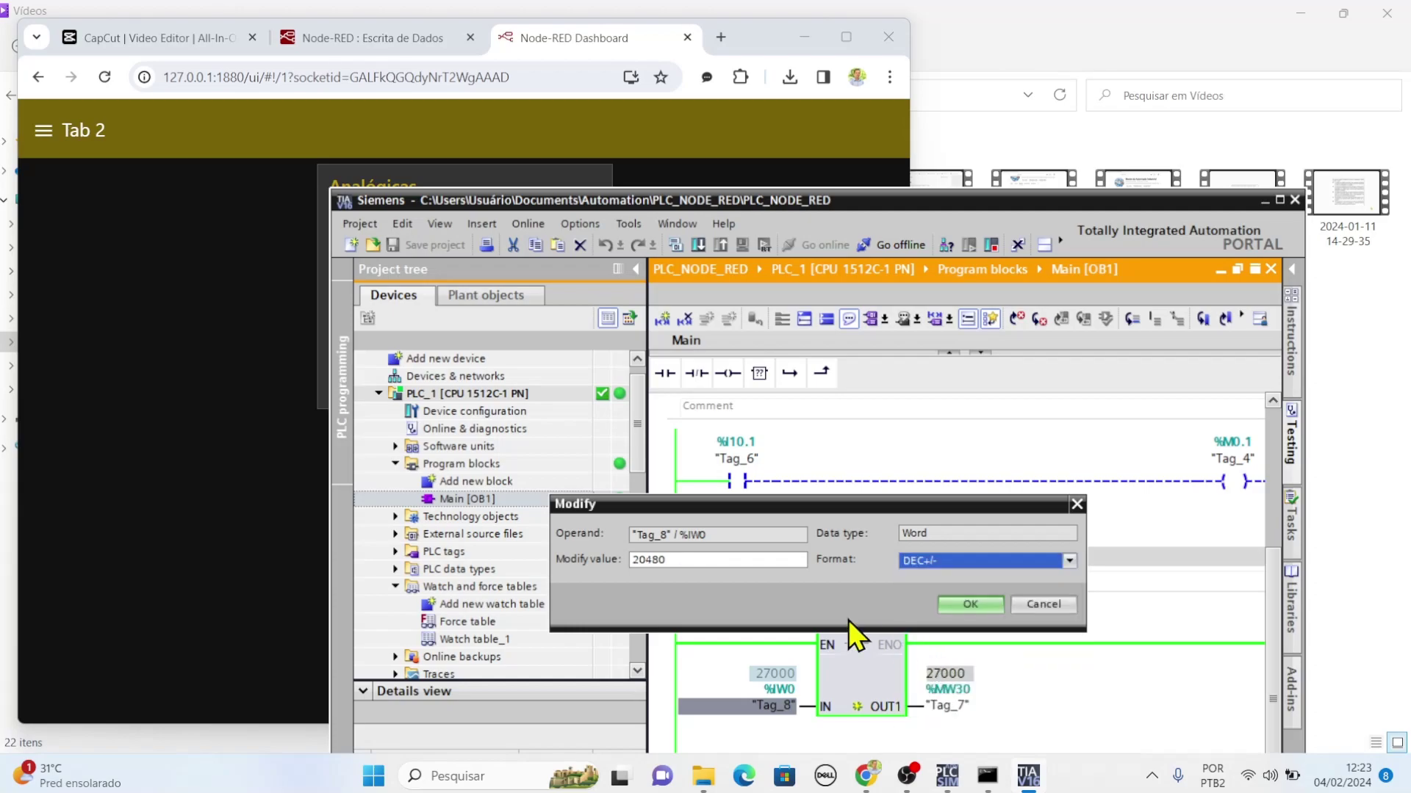
pyautogui.moveTo(698, 560); pyautogui.dragTo(598, 560)
pyautogui.write('5000')
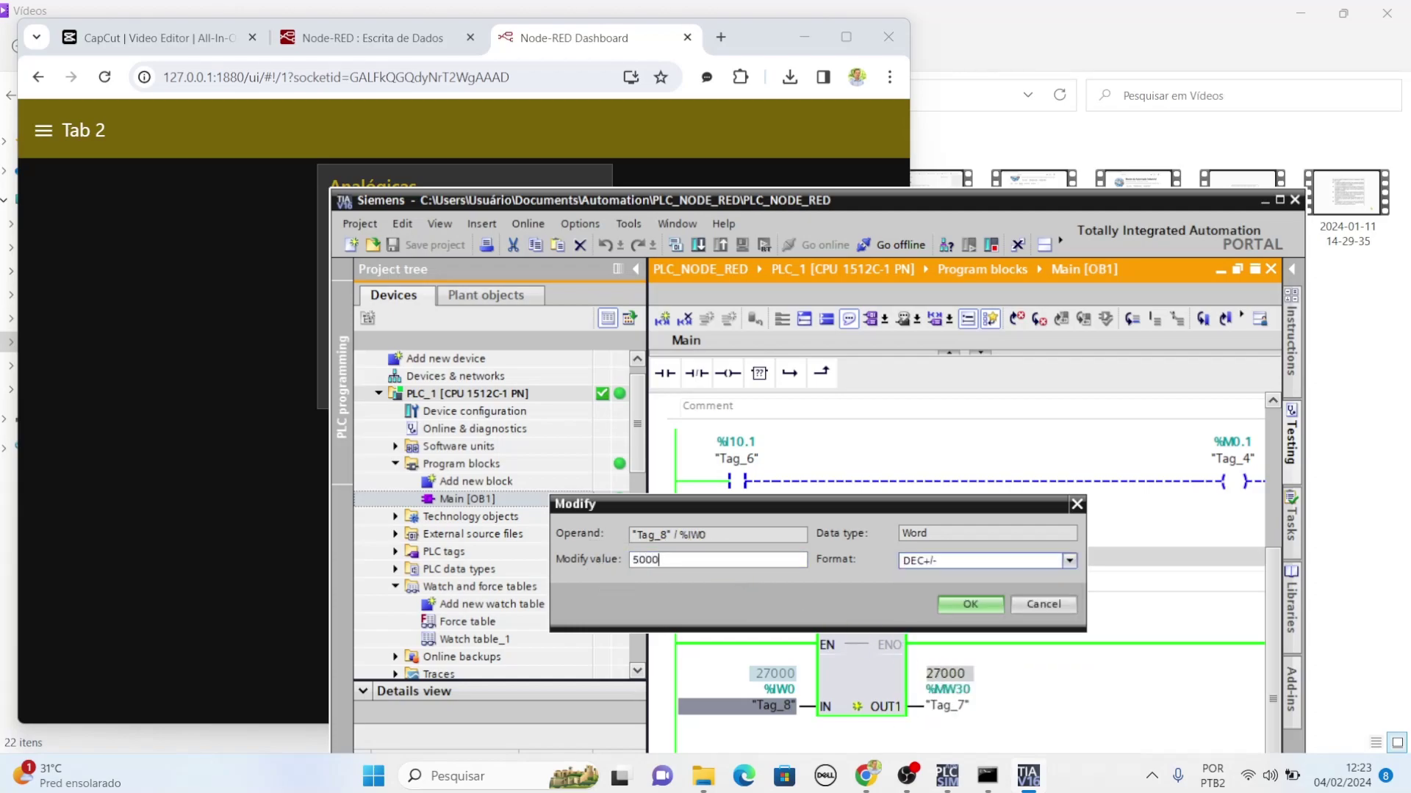
pyautogui.click(956, 613)
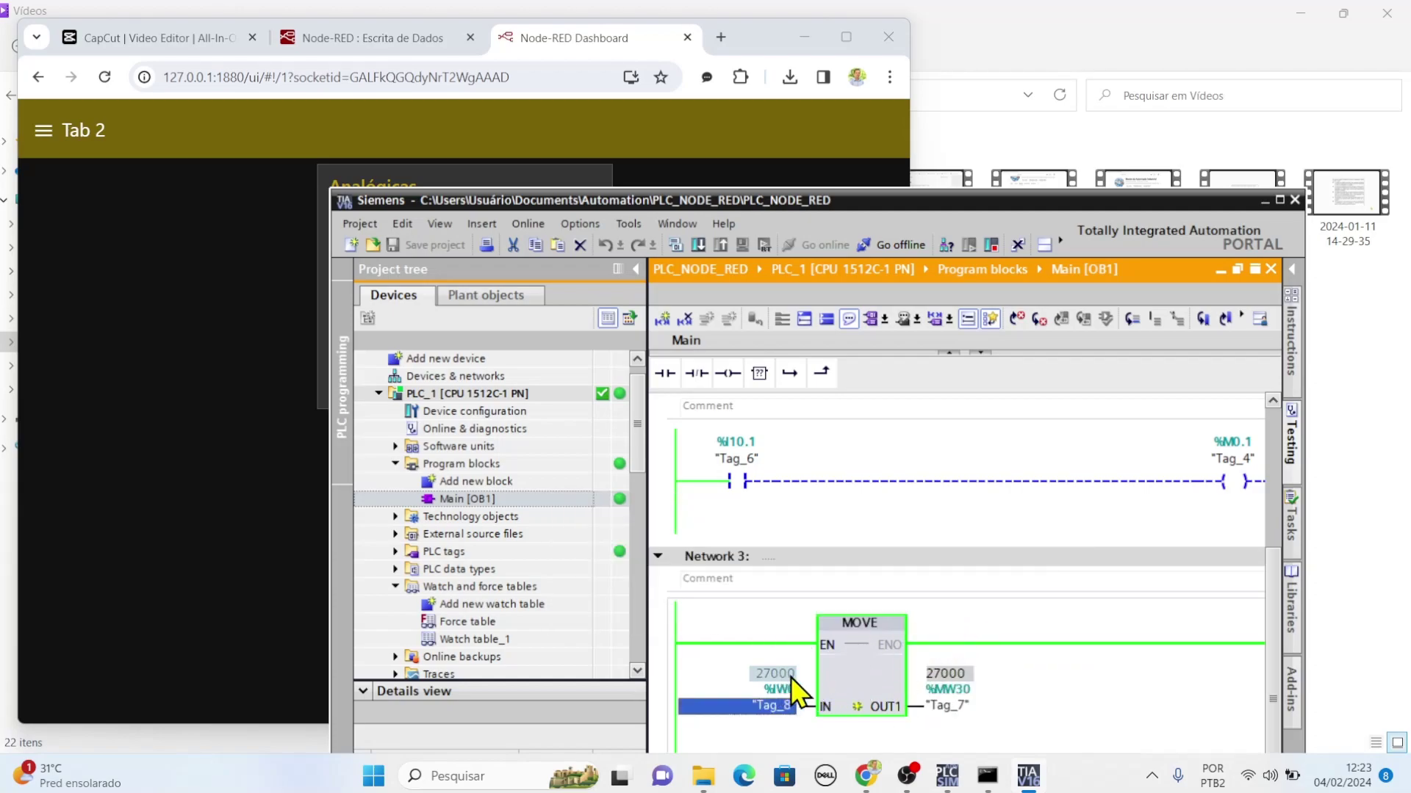
# Switch to the Node-RED dashboard and maximize its window to check the Analógica chart
pyautogui.click(267, 442)
pyautogui.moveTo(570, 390)
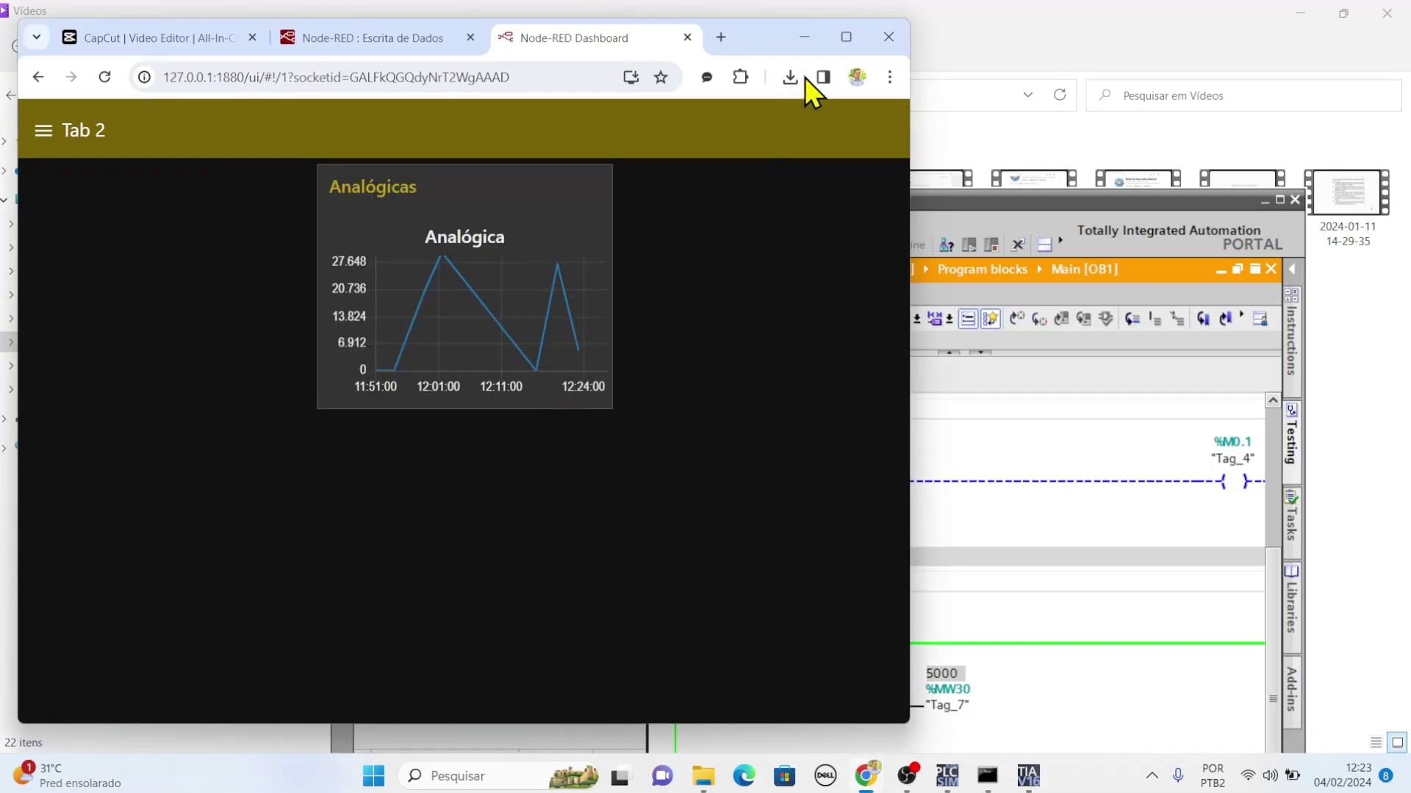
pyautogui.click(846, 37)
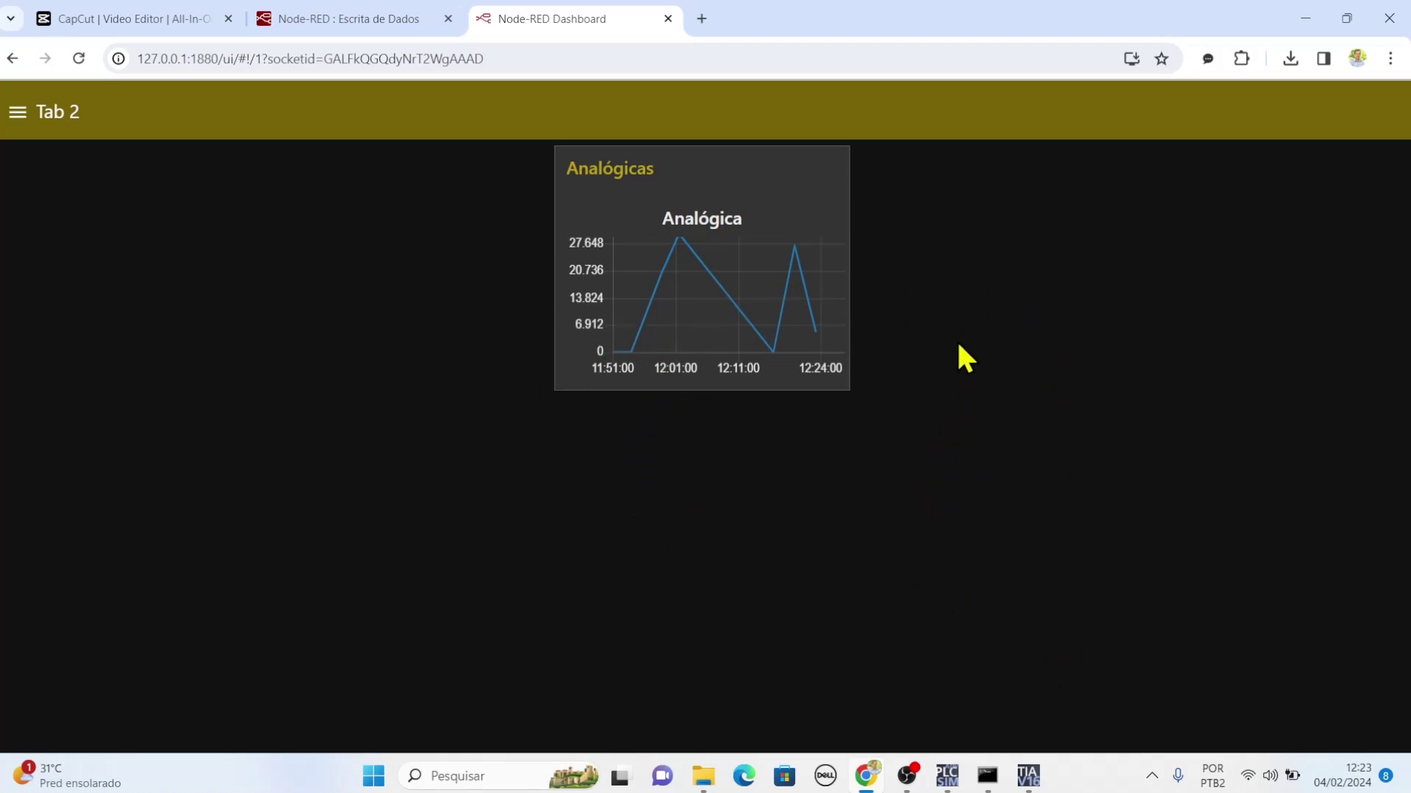
# Return to the Node-RED editor and open the Leitura de Dados flow to check the node statuses
pyautogui.click(385, 28)
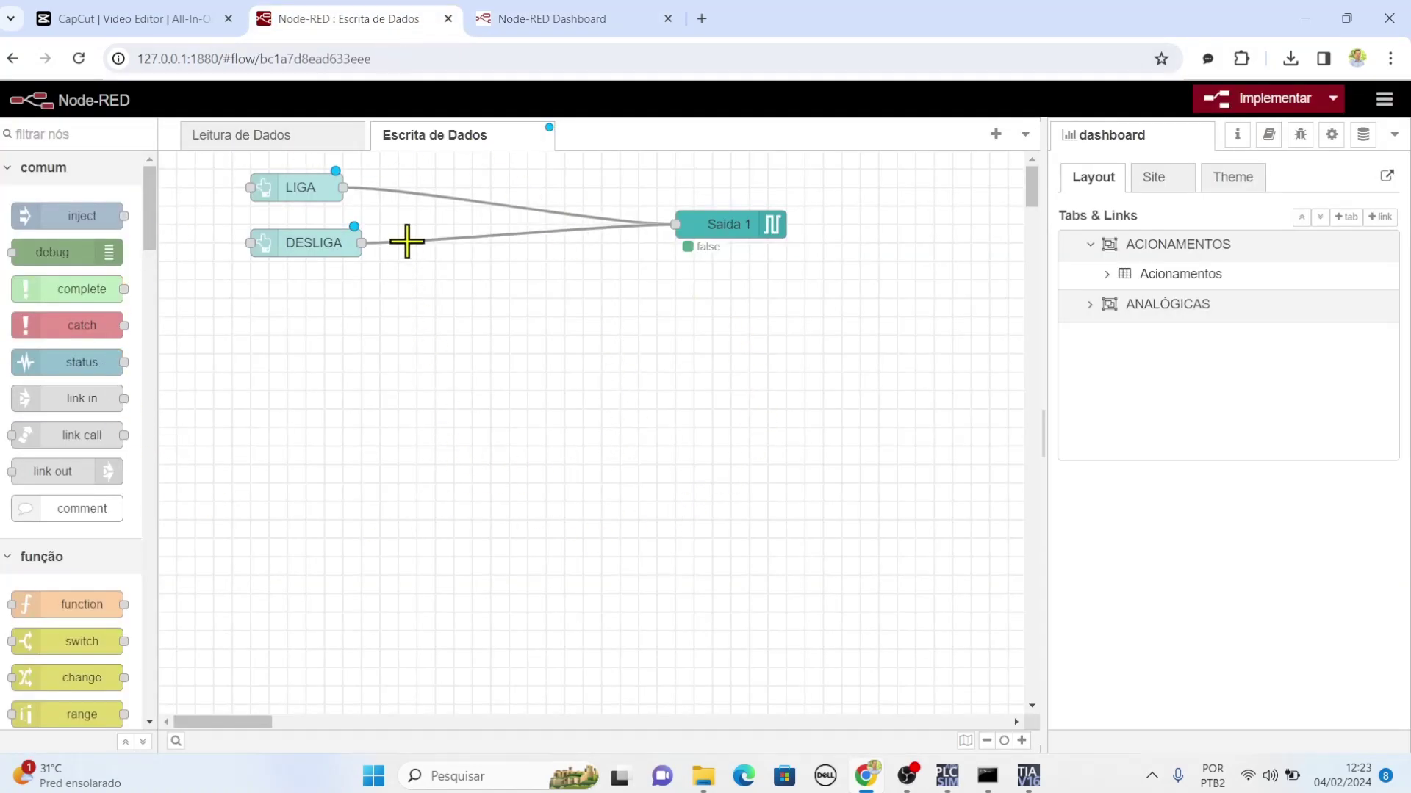
pyautogui.click(527, 19)
pyautogui.click(354, 18)
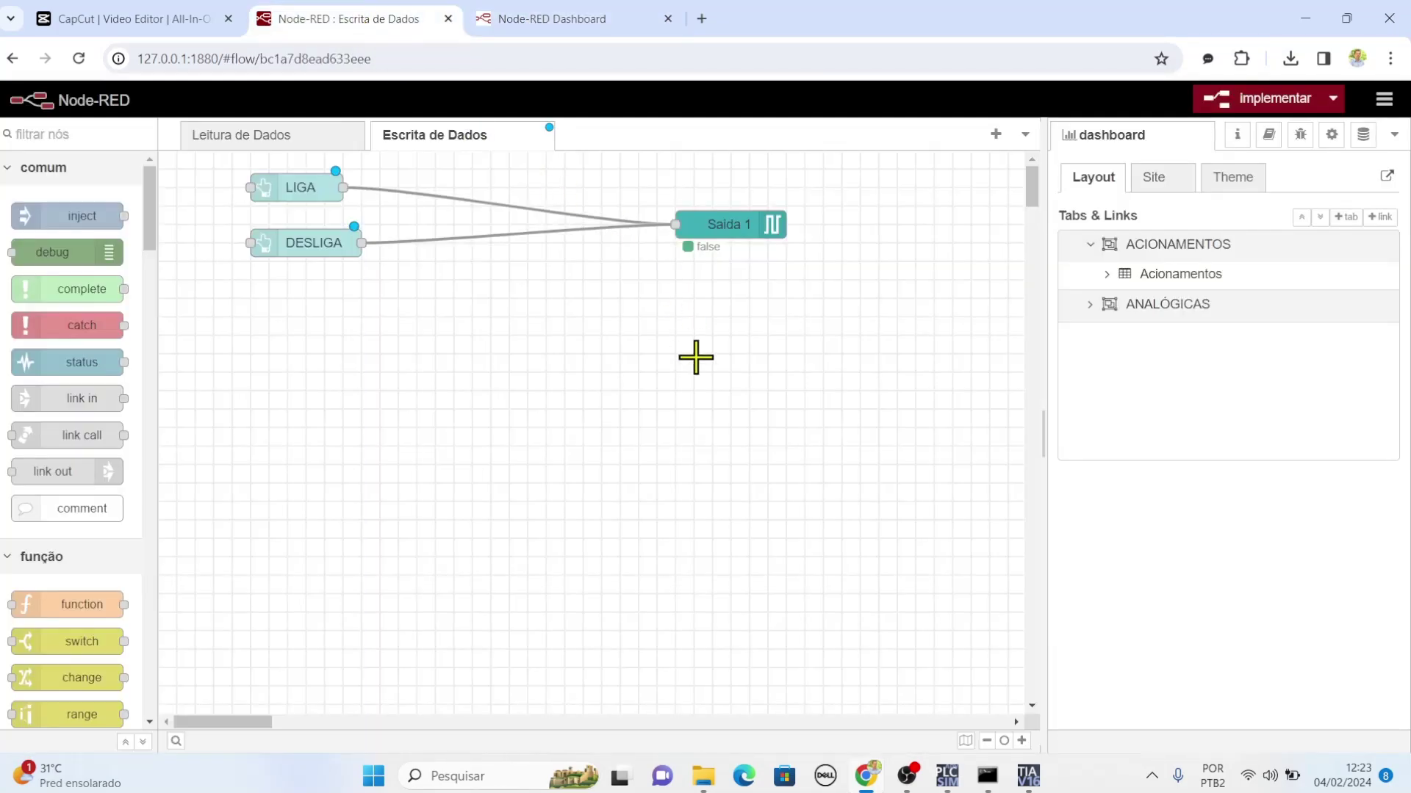
pyautogui.click(295, 139)
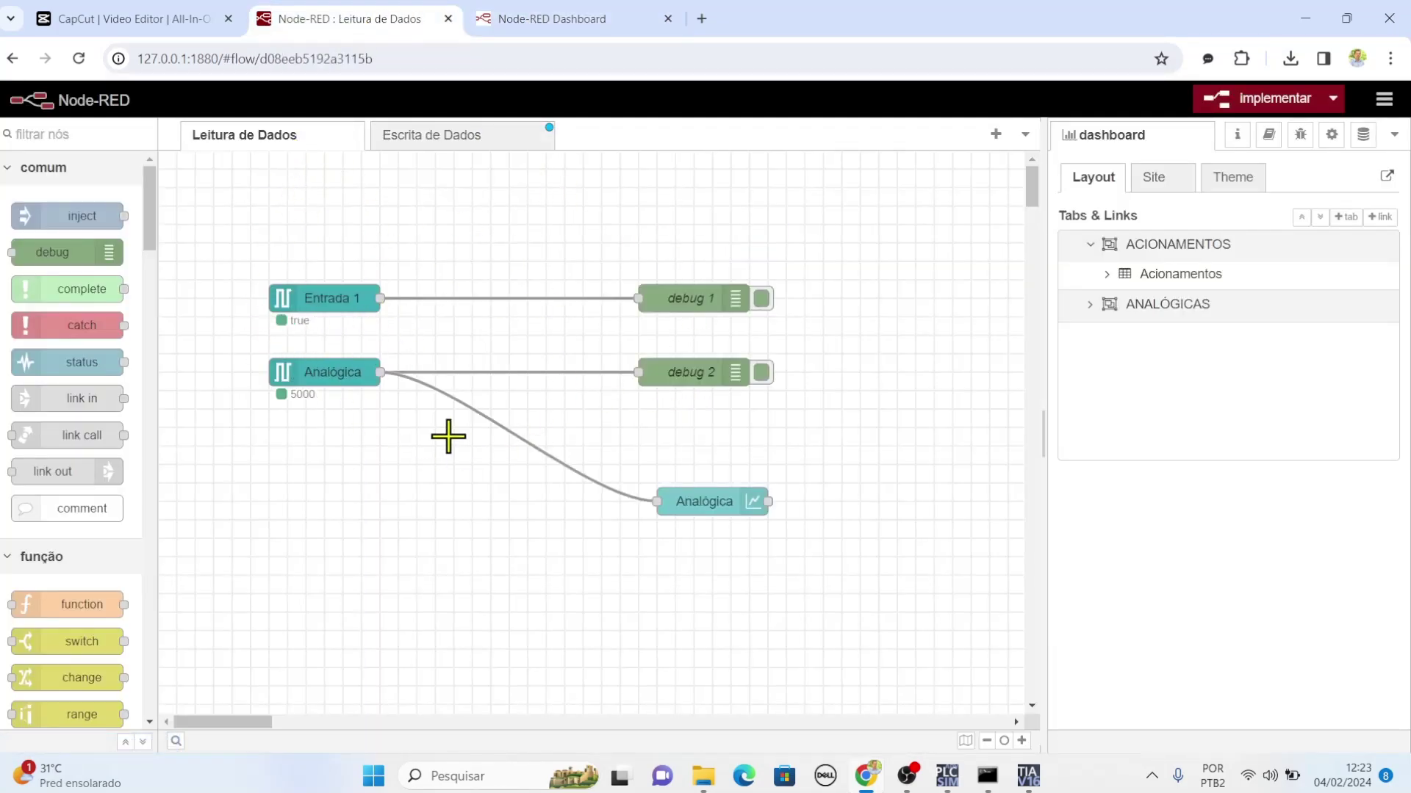
# Place TIA Portal below the flow's input nodes, modify the Network 1 contact %I10.0 to 0, and show Node-RED's debug messages
pyautogui.click(1030, 780)
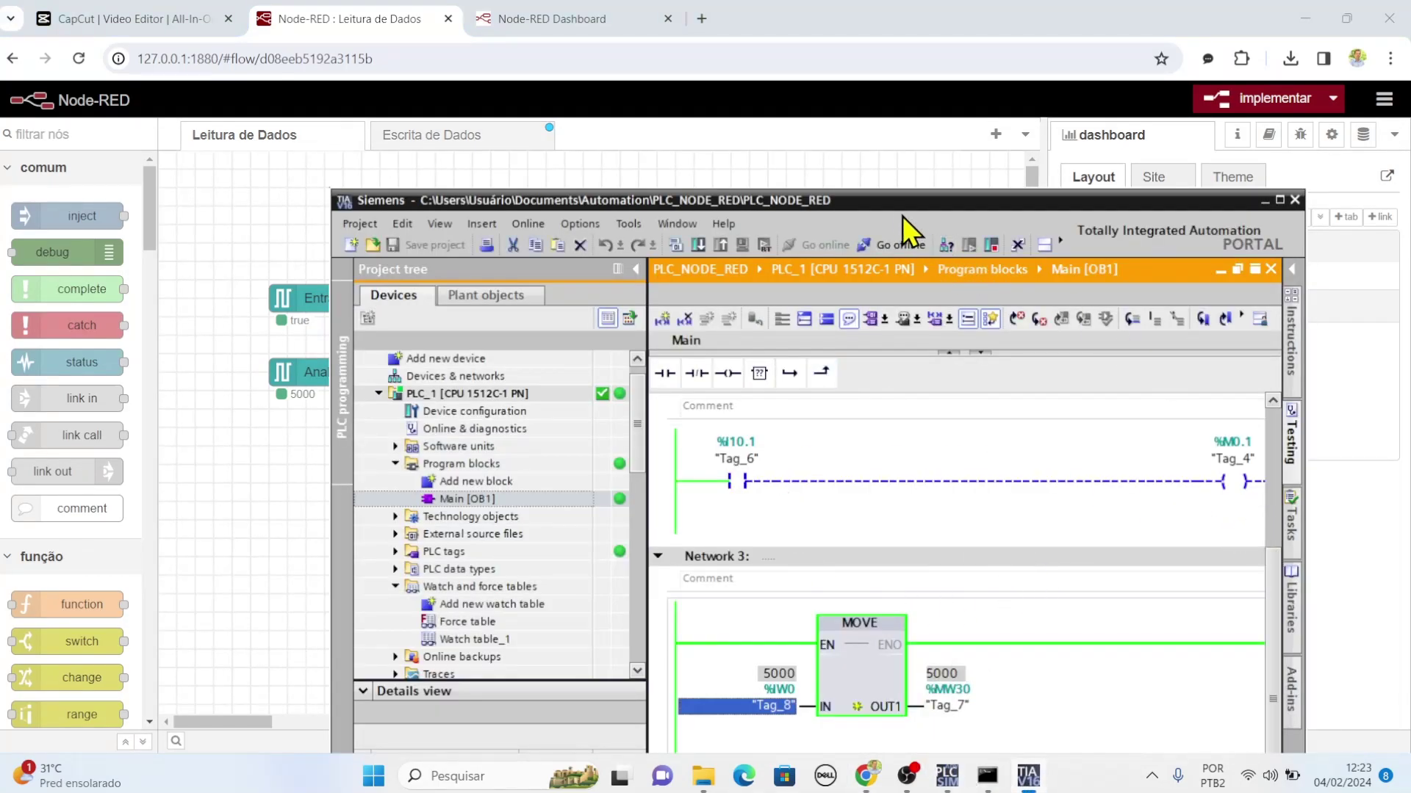
pyautogui.moveTo(902, 200); pyautogui.dragTo(701, 420)
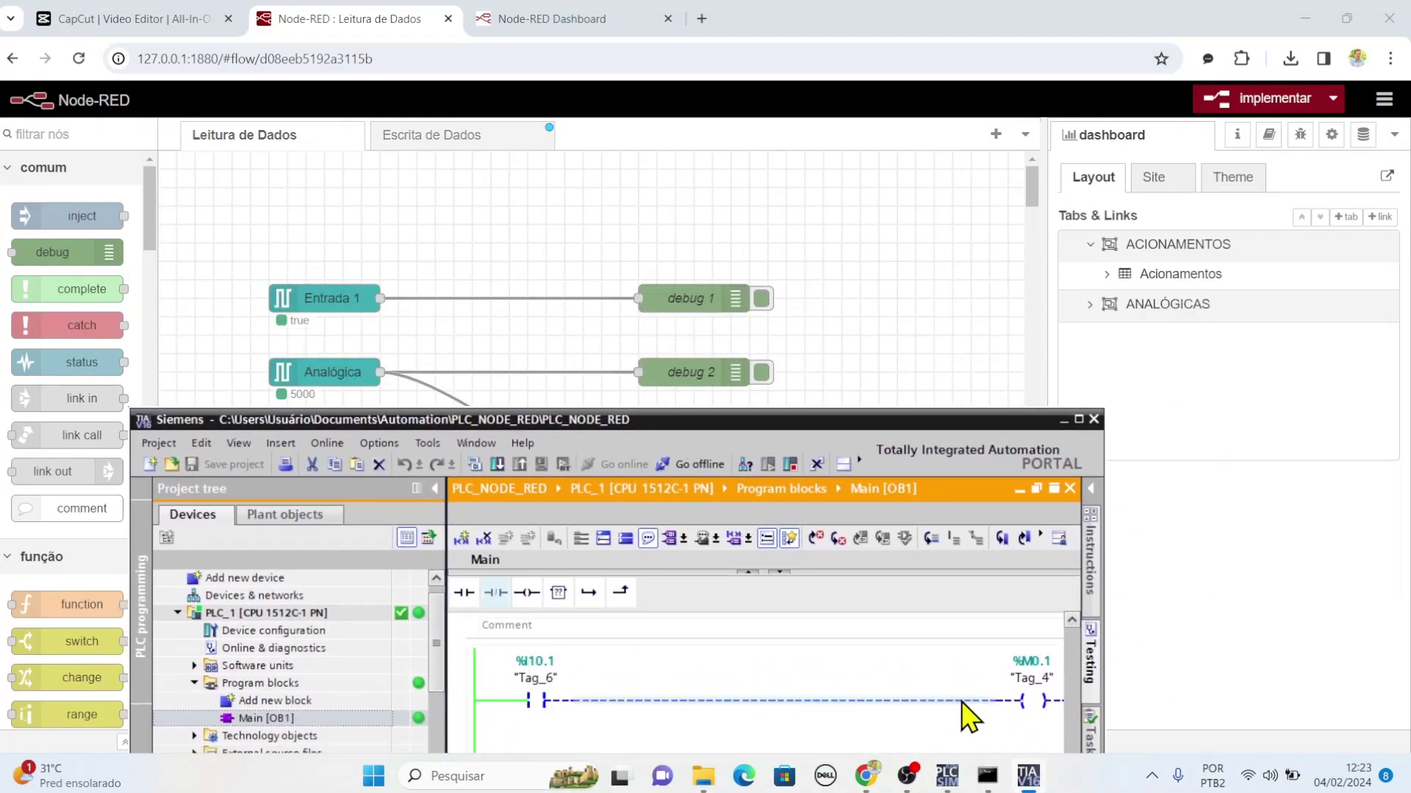
pyautogui.scroll(3, 1077, 698)
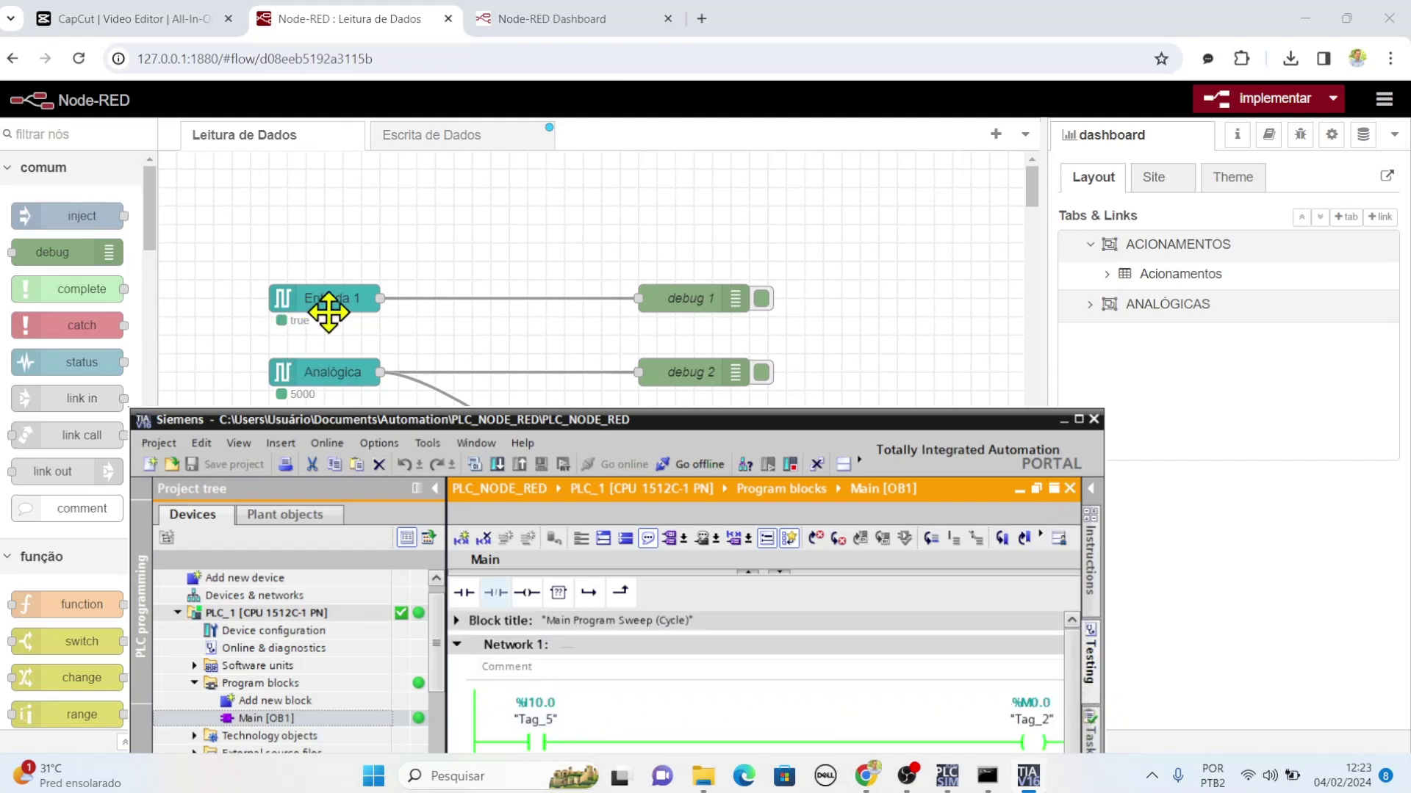
pyautogui.click(538, 740)
pyautogui.rightClick(539, 742)
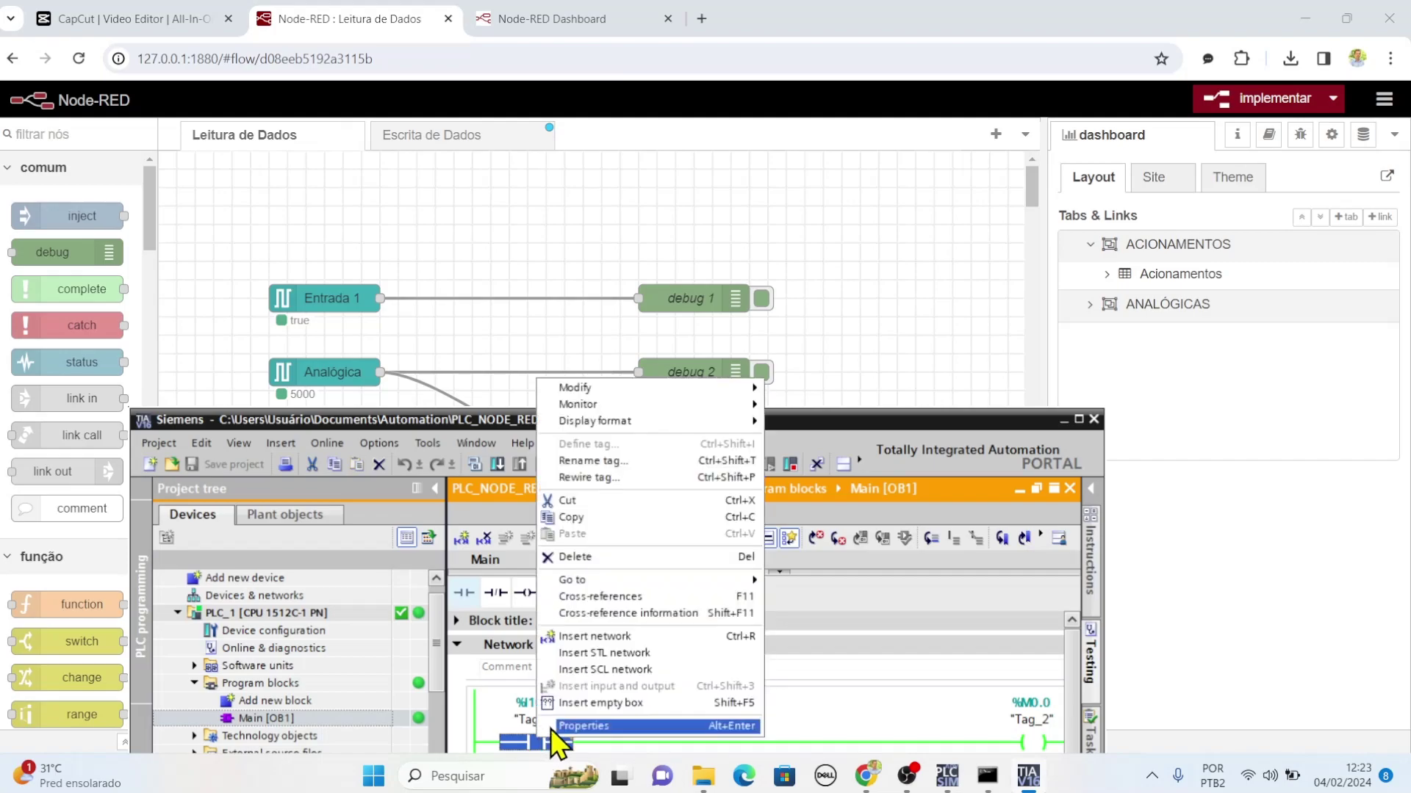
pyautogui.moveTo(717, 387)
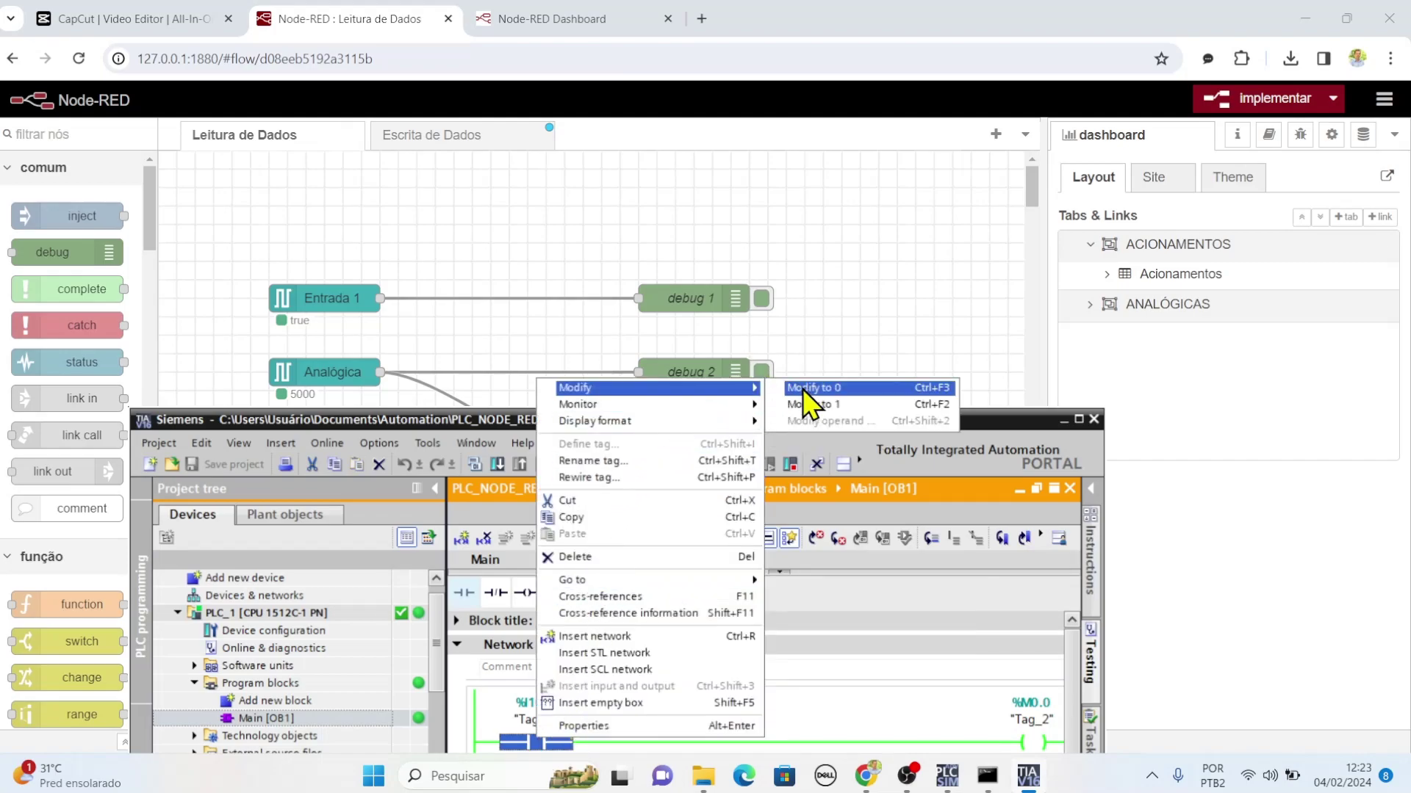
pyautogui.click(809, 391)
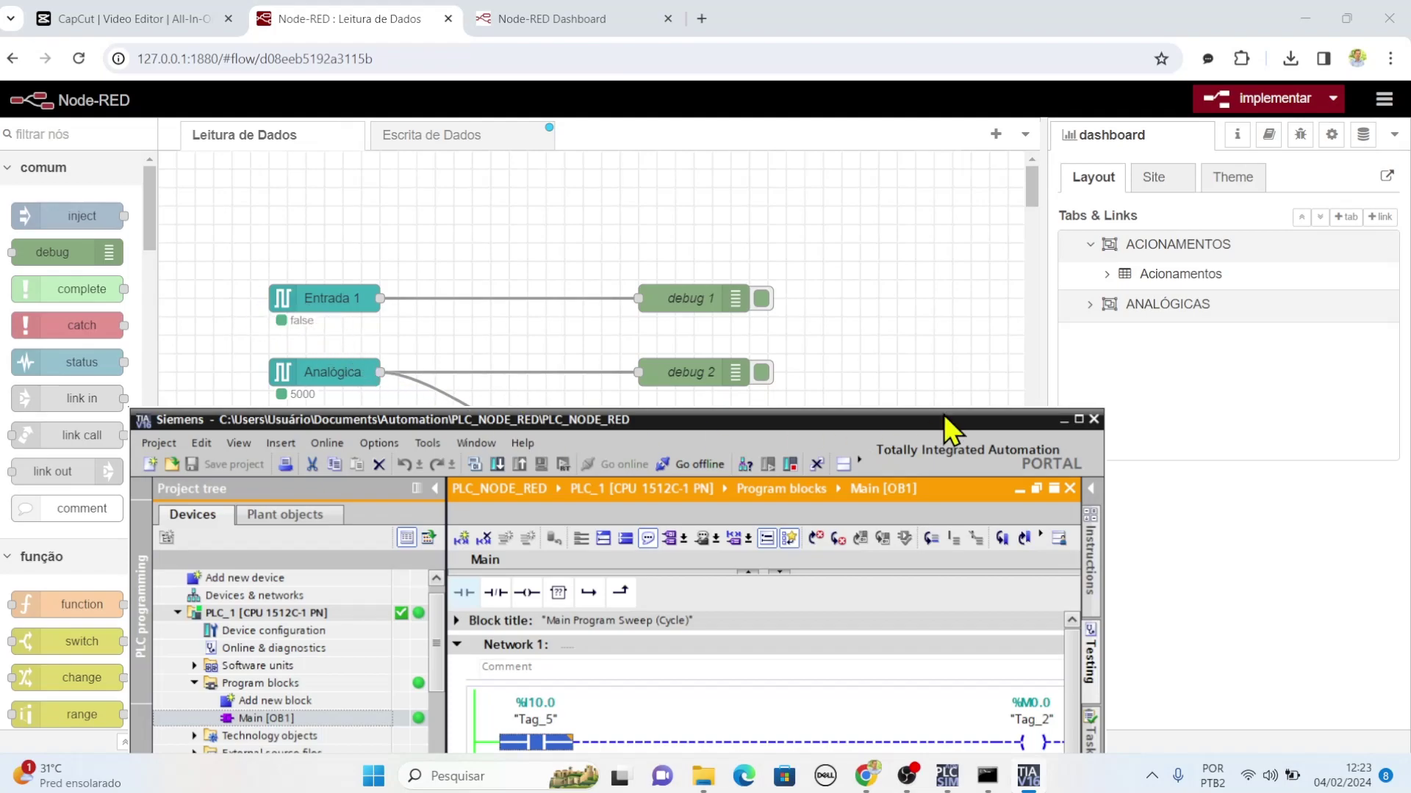
pyautogui.click(1300, 136)
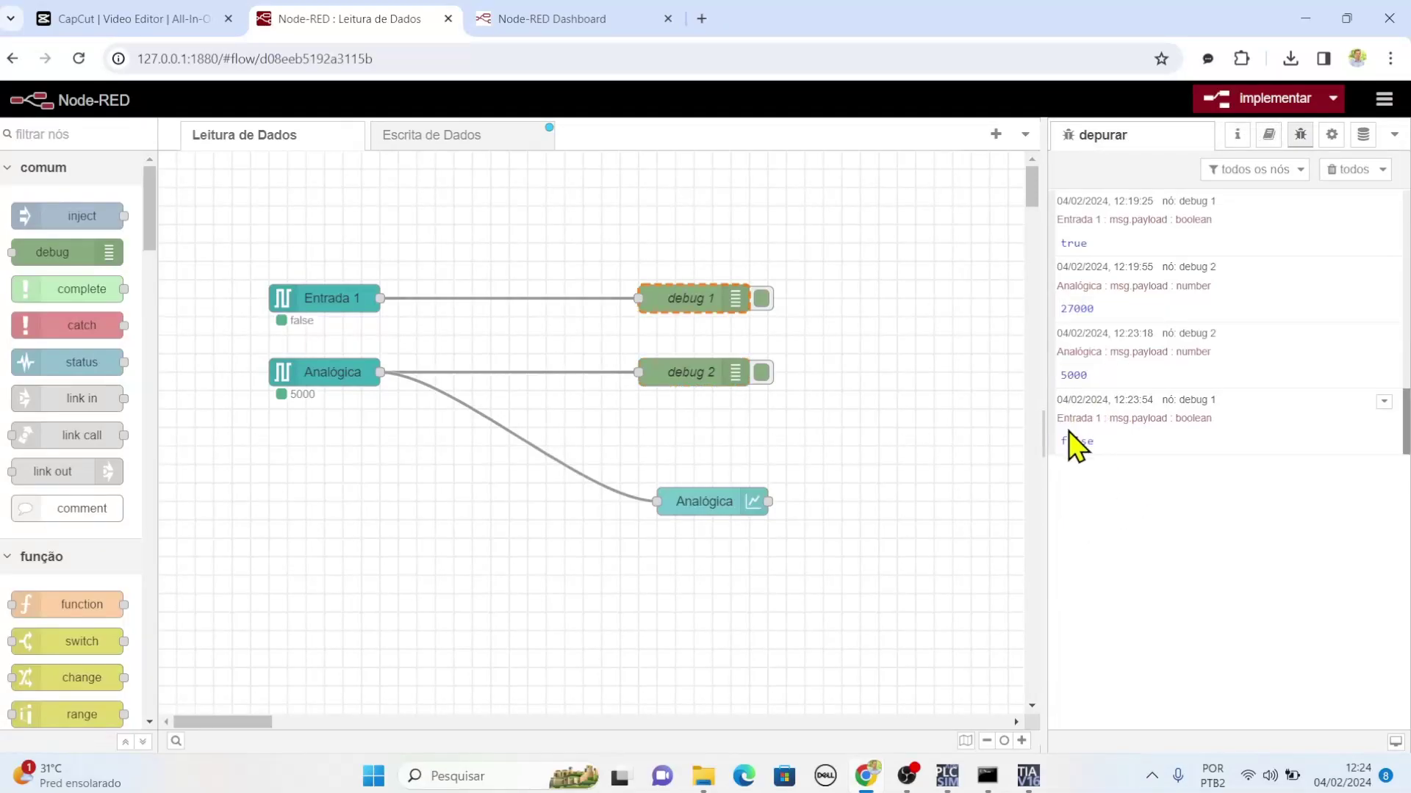